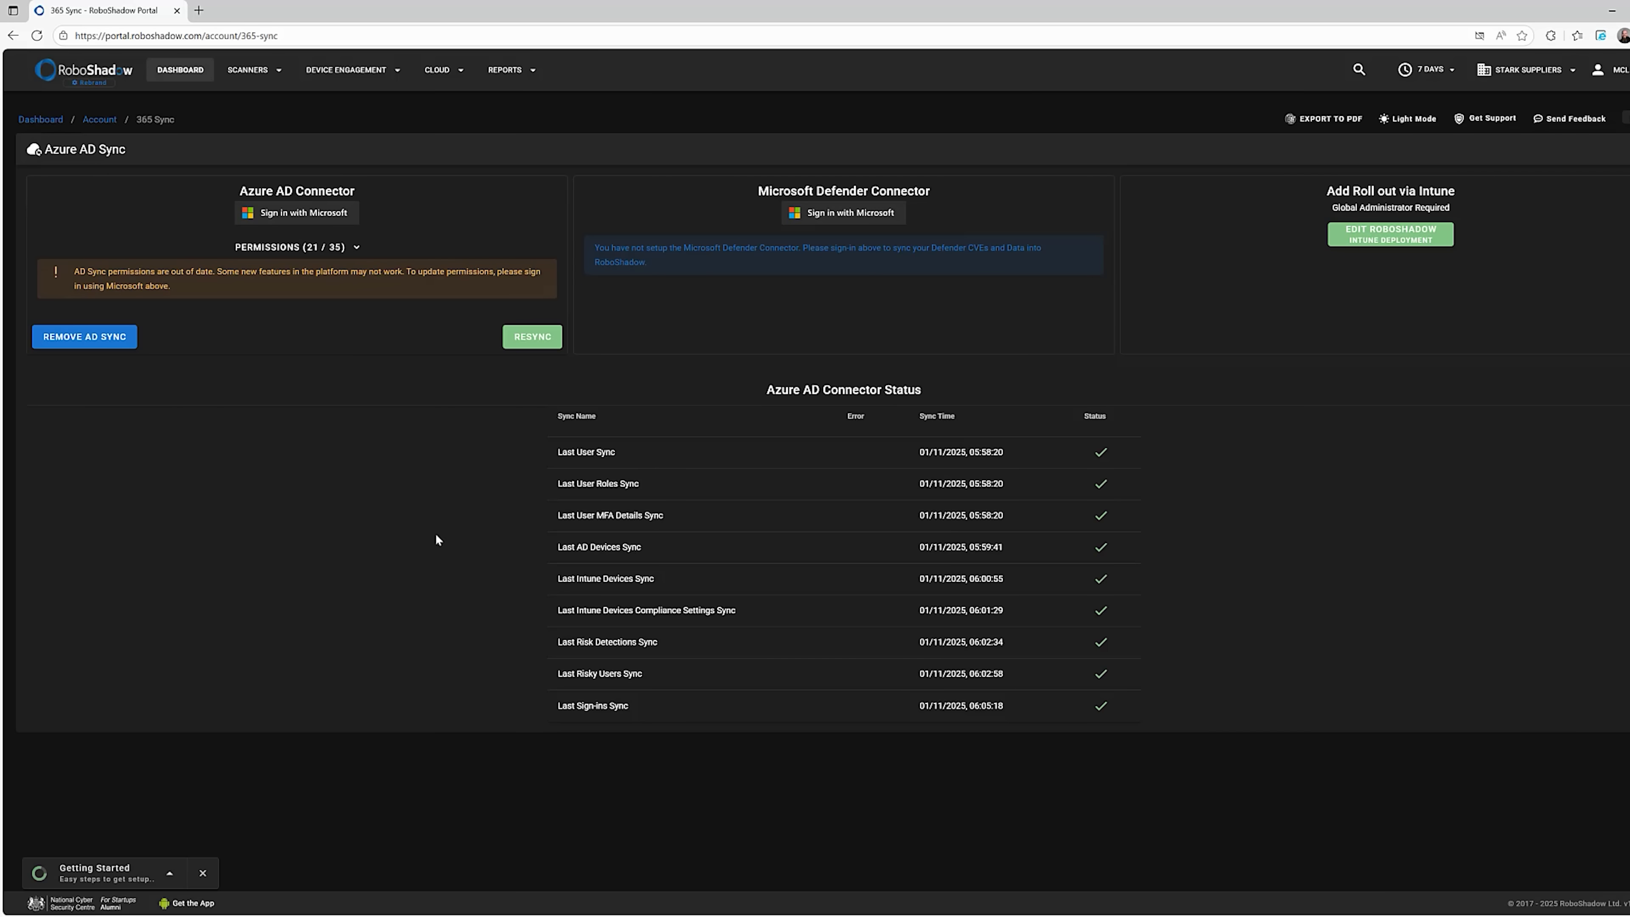
Open the Intune data page and check the compliance states of the Windows devices
{"action": "left_click", "coordinate": [439, 73]}
{"action": "left_click", "coordinate": [449, 153]}
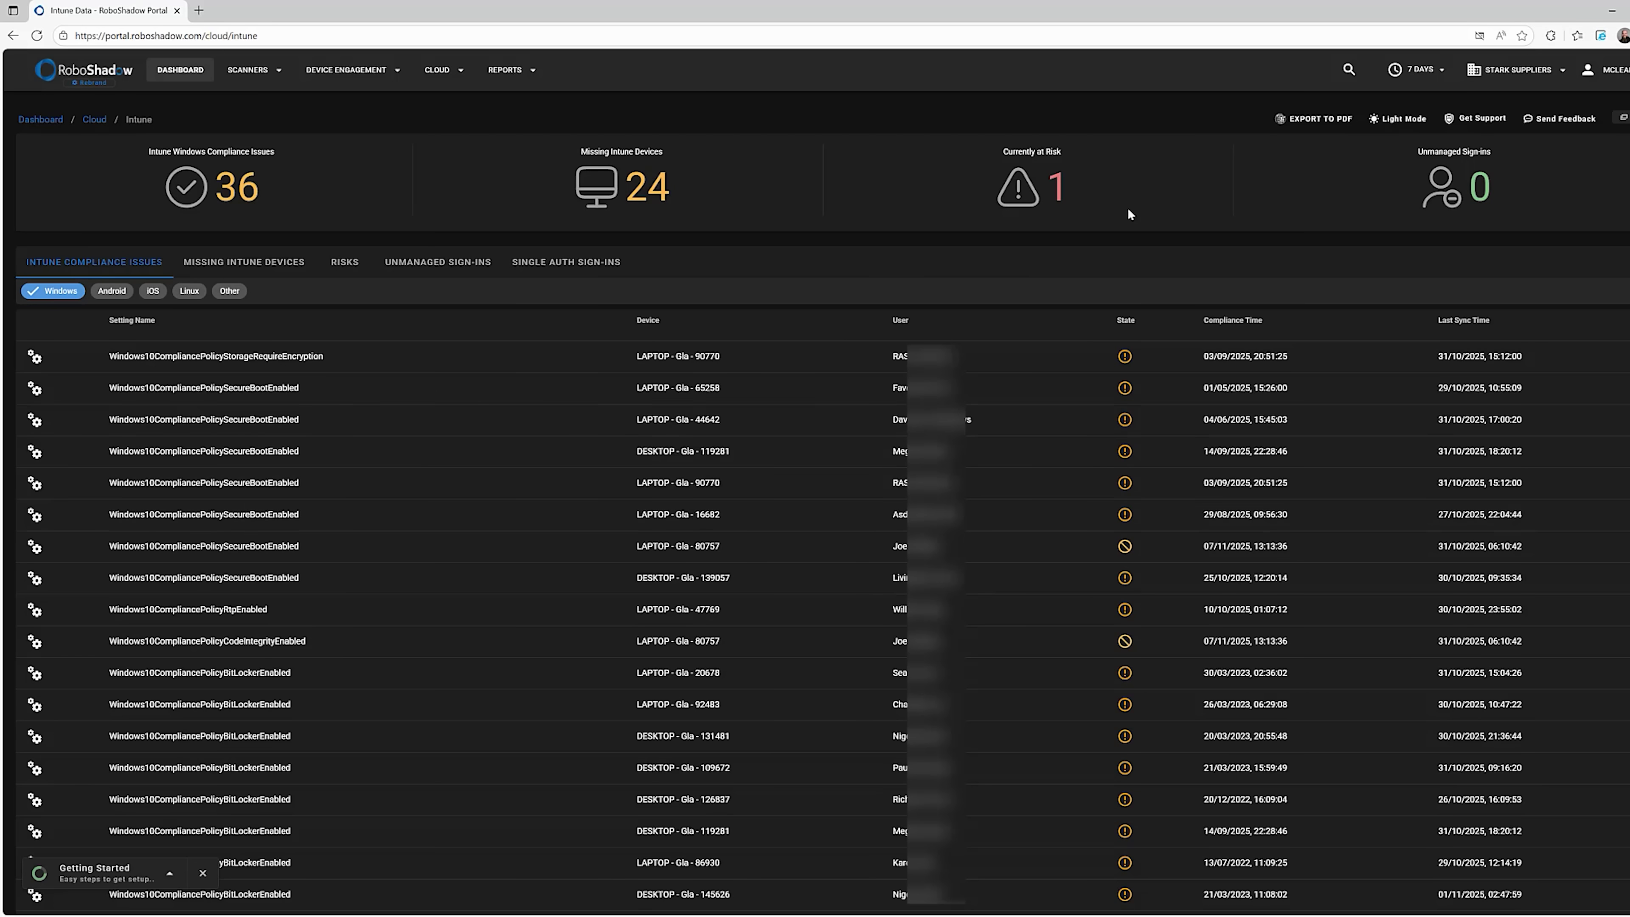
{"action": "left_click", "coordinate": [1420, 72]}
{"action": "left_click", "coordinate": [1399, 130]}
{"action": "mouse_move", "coordinate": [1125, 363]}
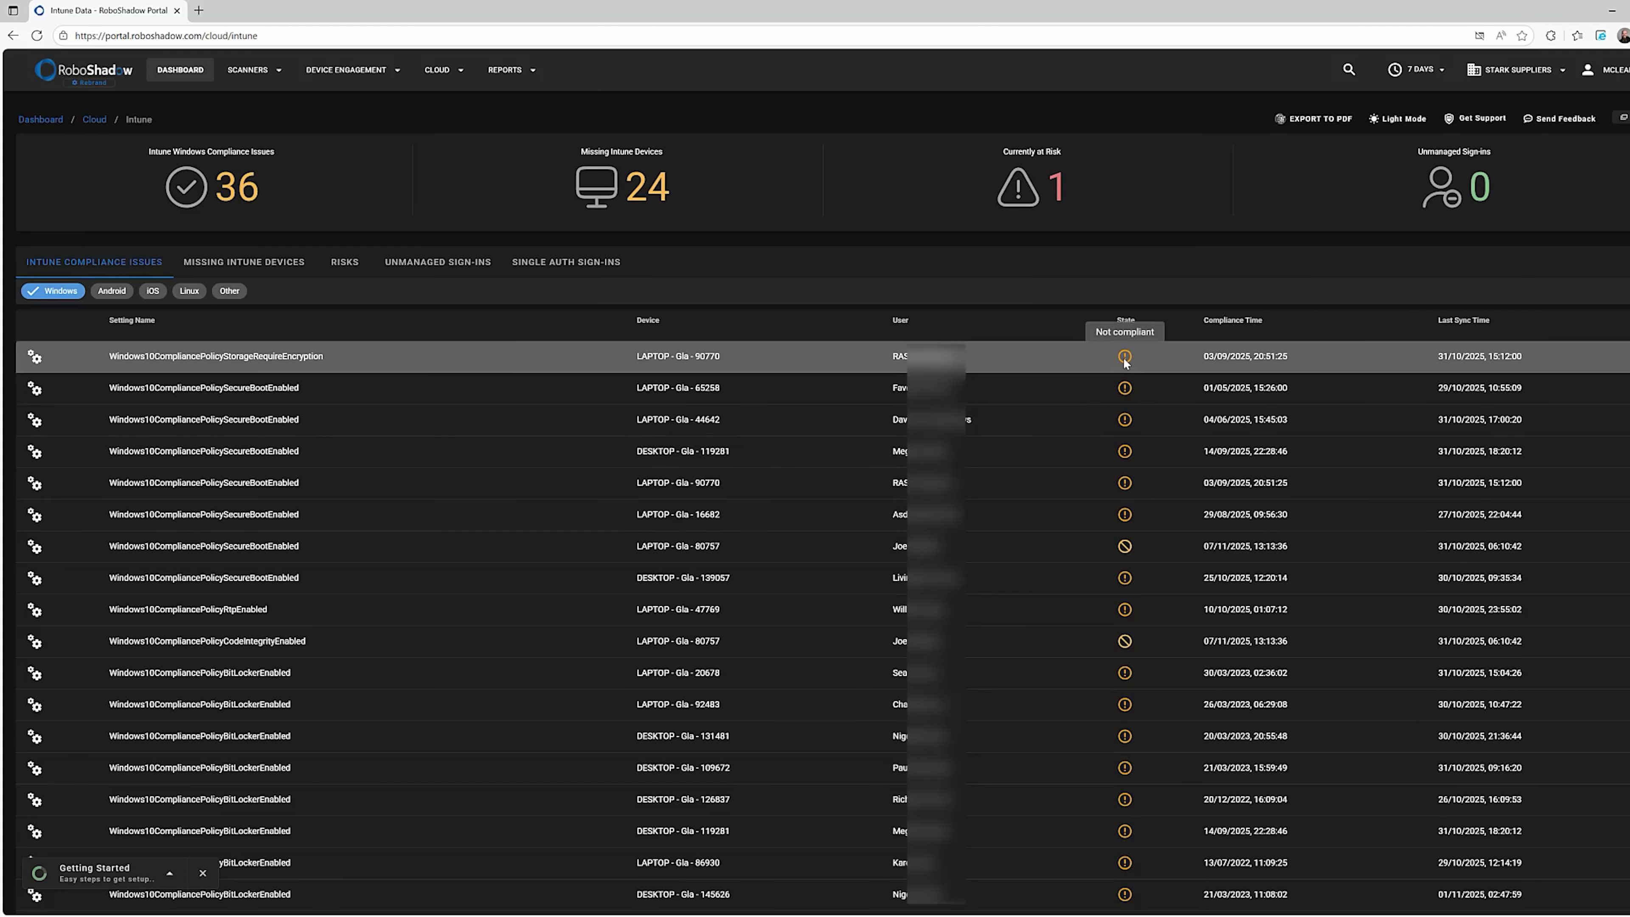
{"action": "mouse_move", "coordinate": [1124, 554]}
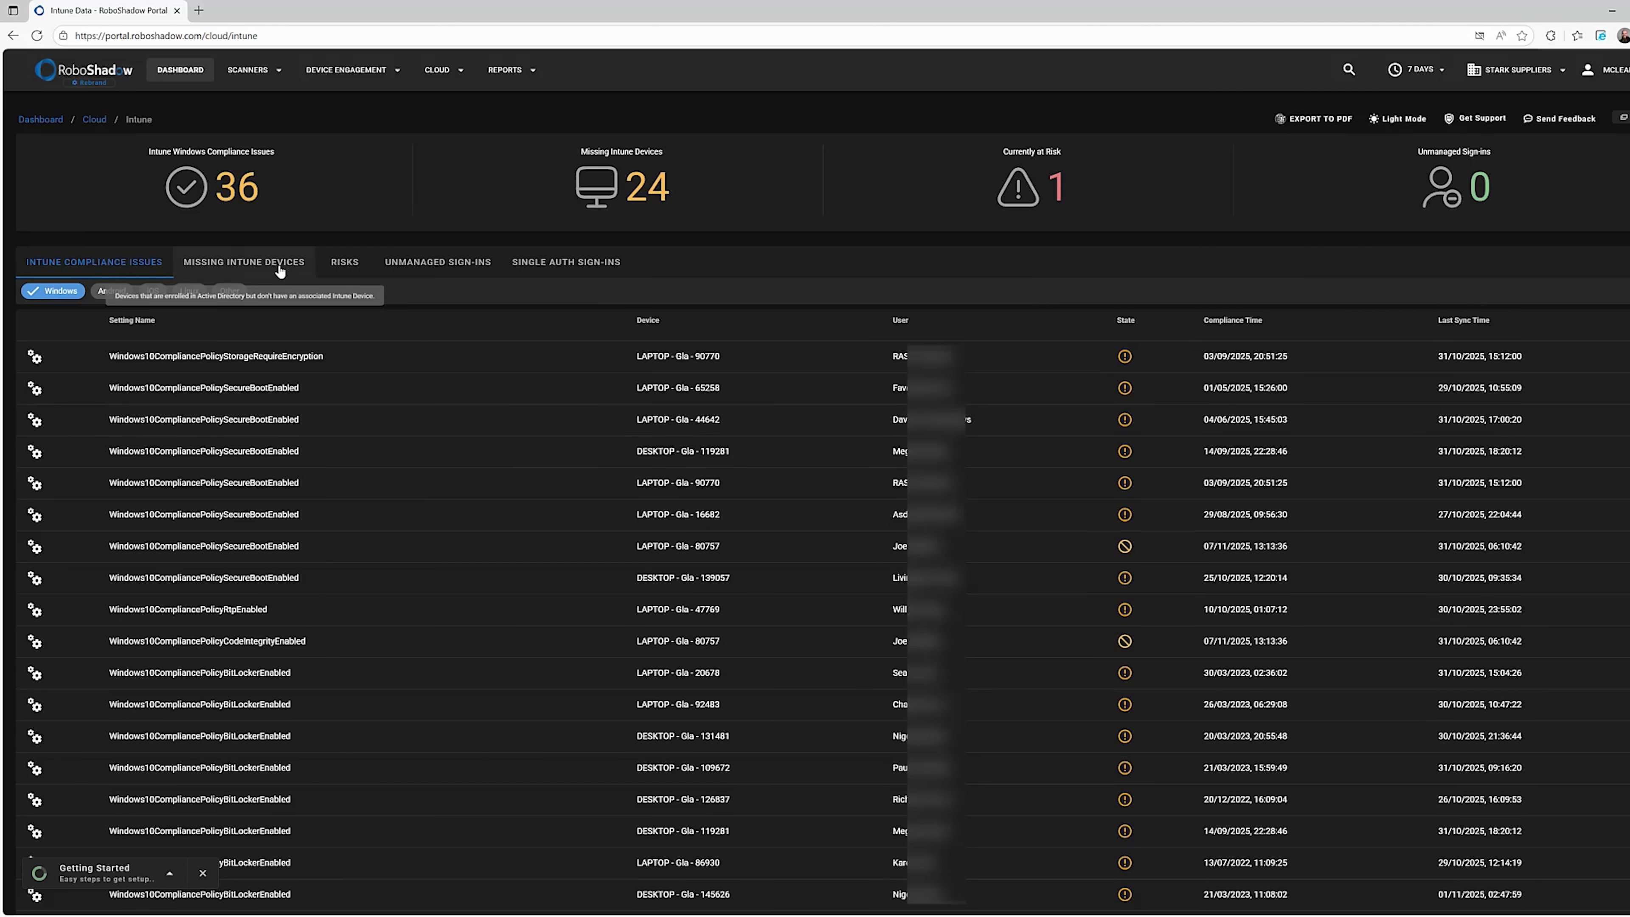
Review the missing Intune devices, expanding and collapsing the associated user of LAPTOP - Gla - 51943
{"action": "left_click", "coordinate": [260, 263]}
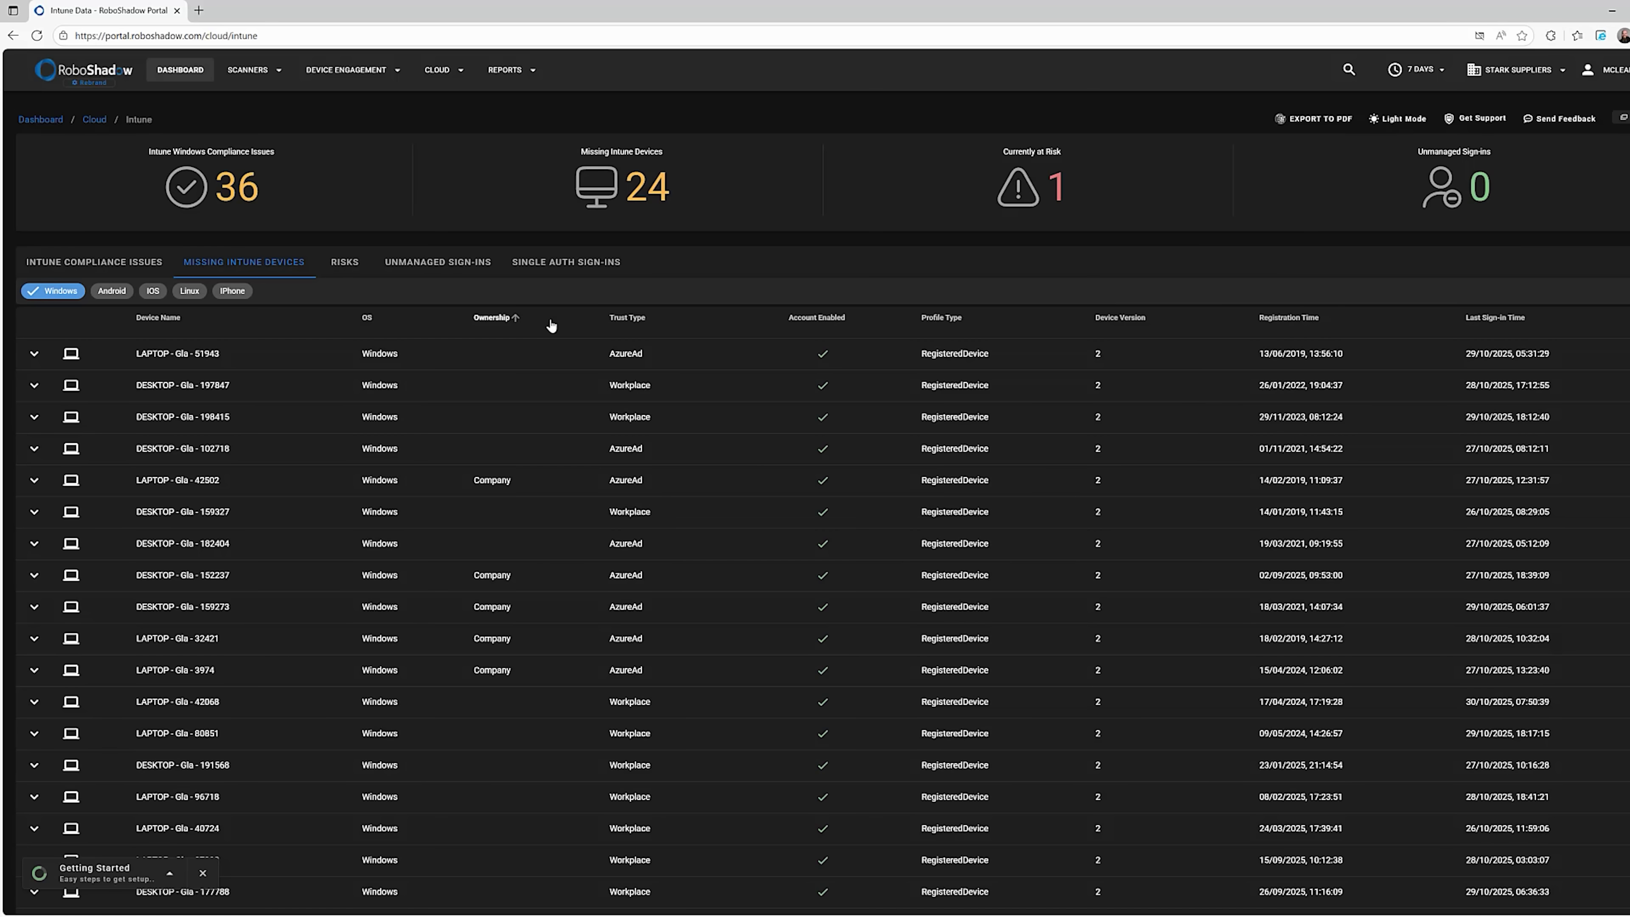
{"action": "left_click", "coordinate": [35, 355]}
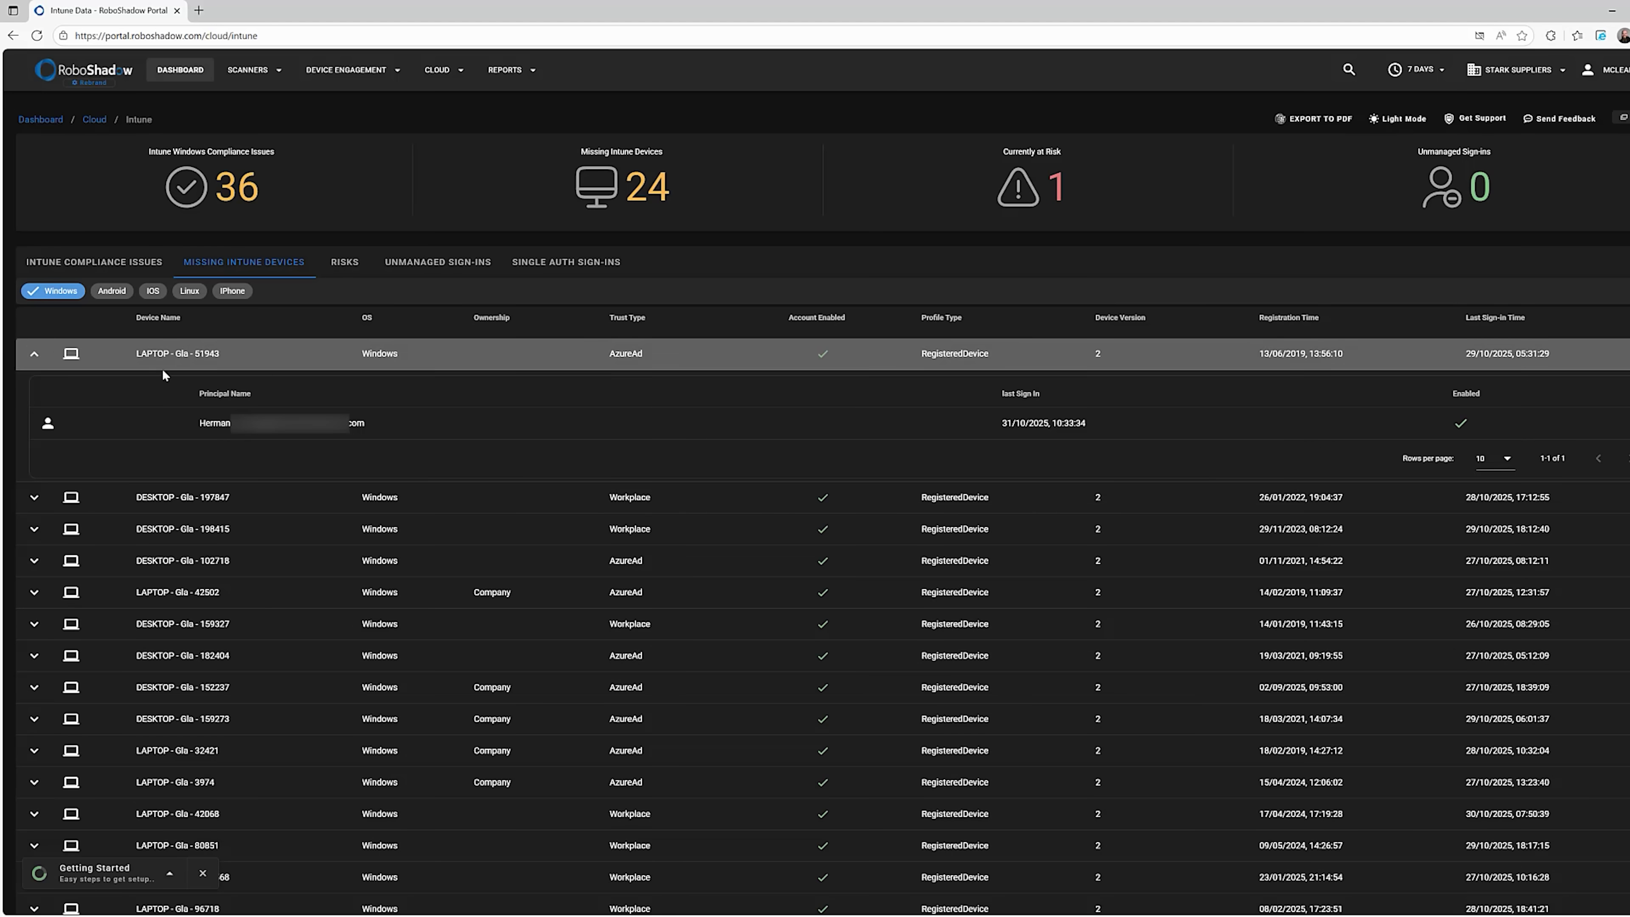
{"action": "left_click", "coordinate": [37, 359]}
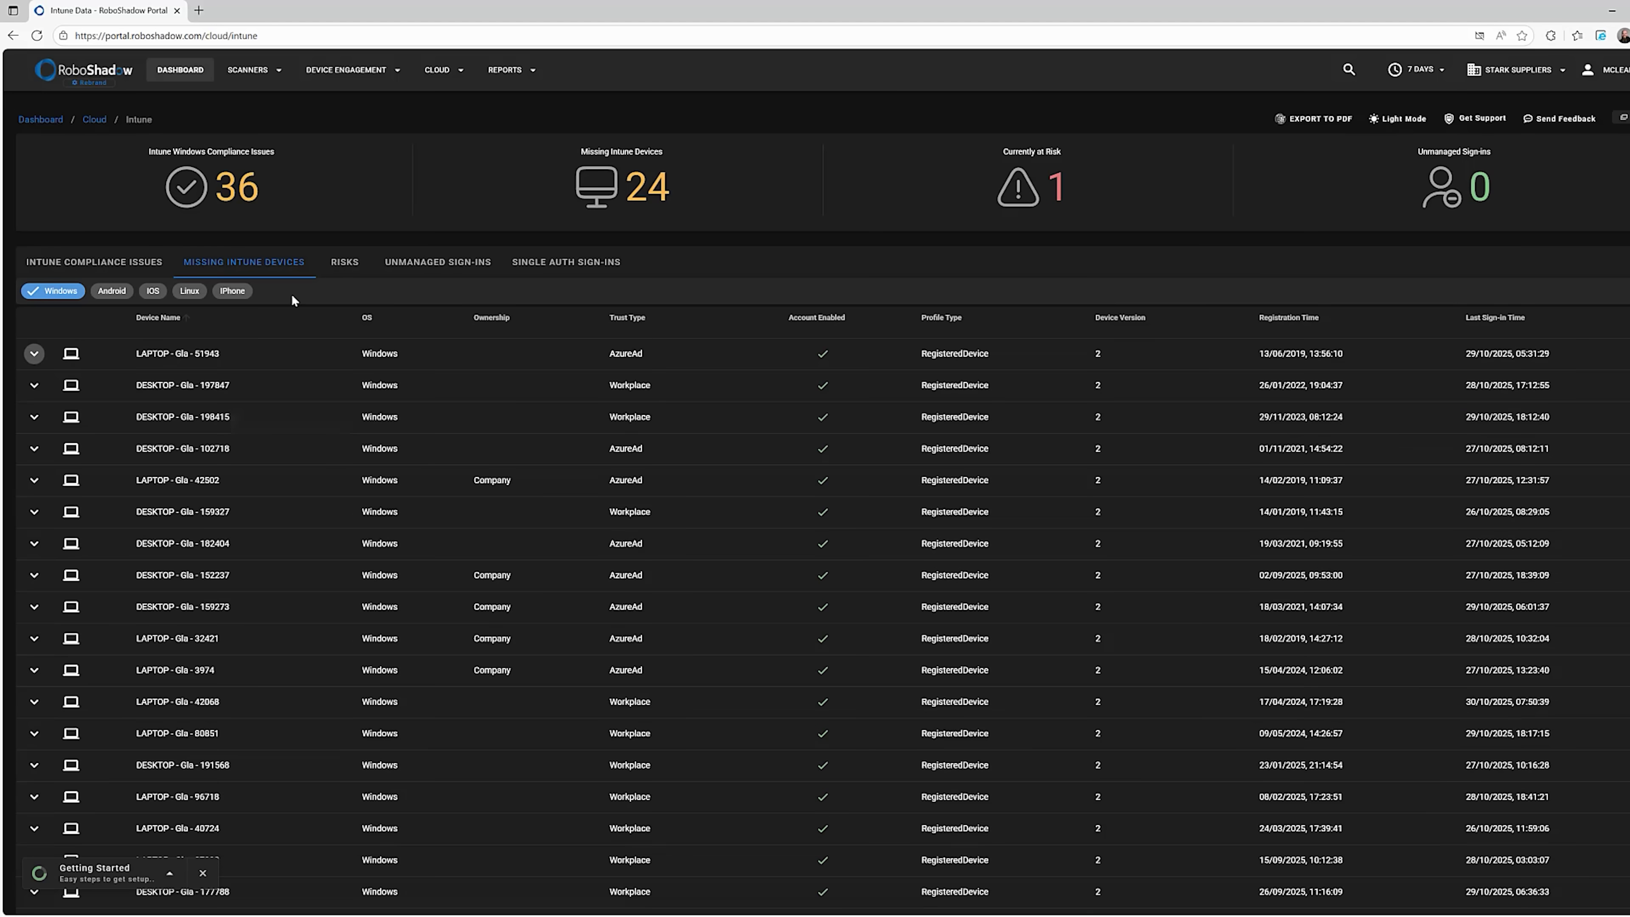
Inspect the at-risk user's risk detections, and check the unmanaged and single auth sign-ins
{"action": "left_click", "coordinate": [345, 262]}
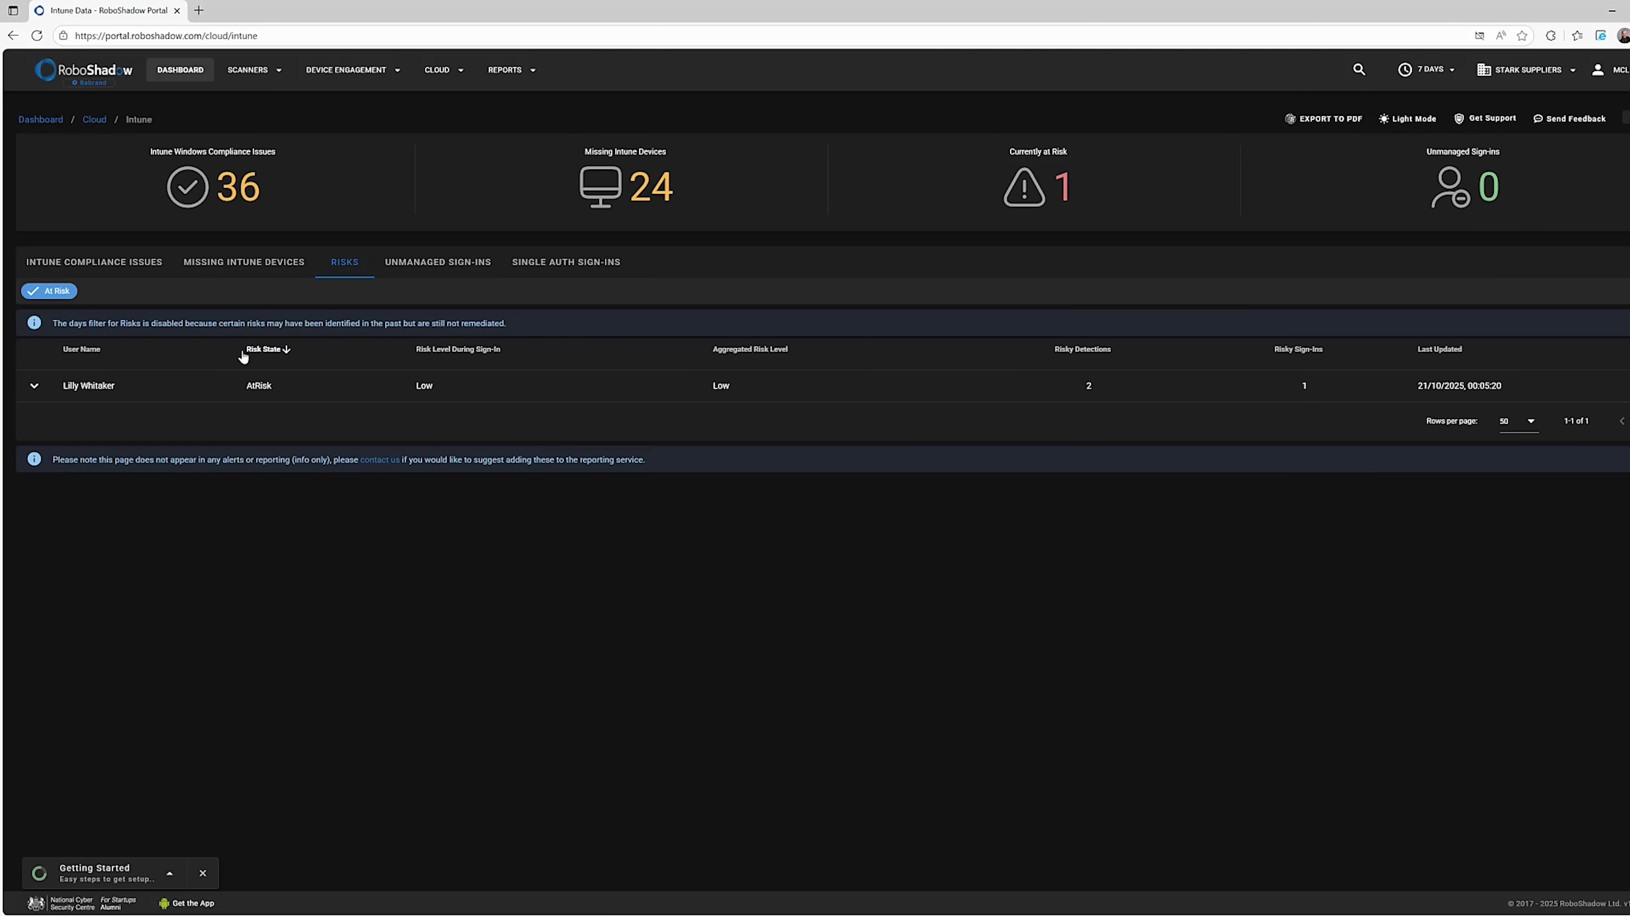
{"action": "left_click", "coordinate": [34, 387]}
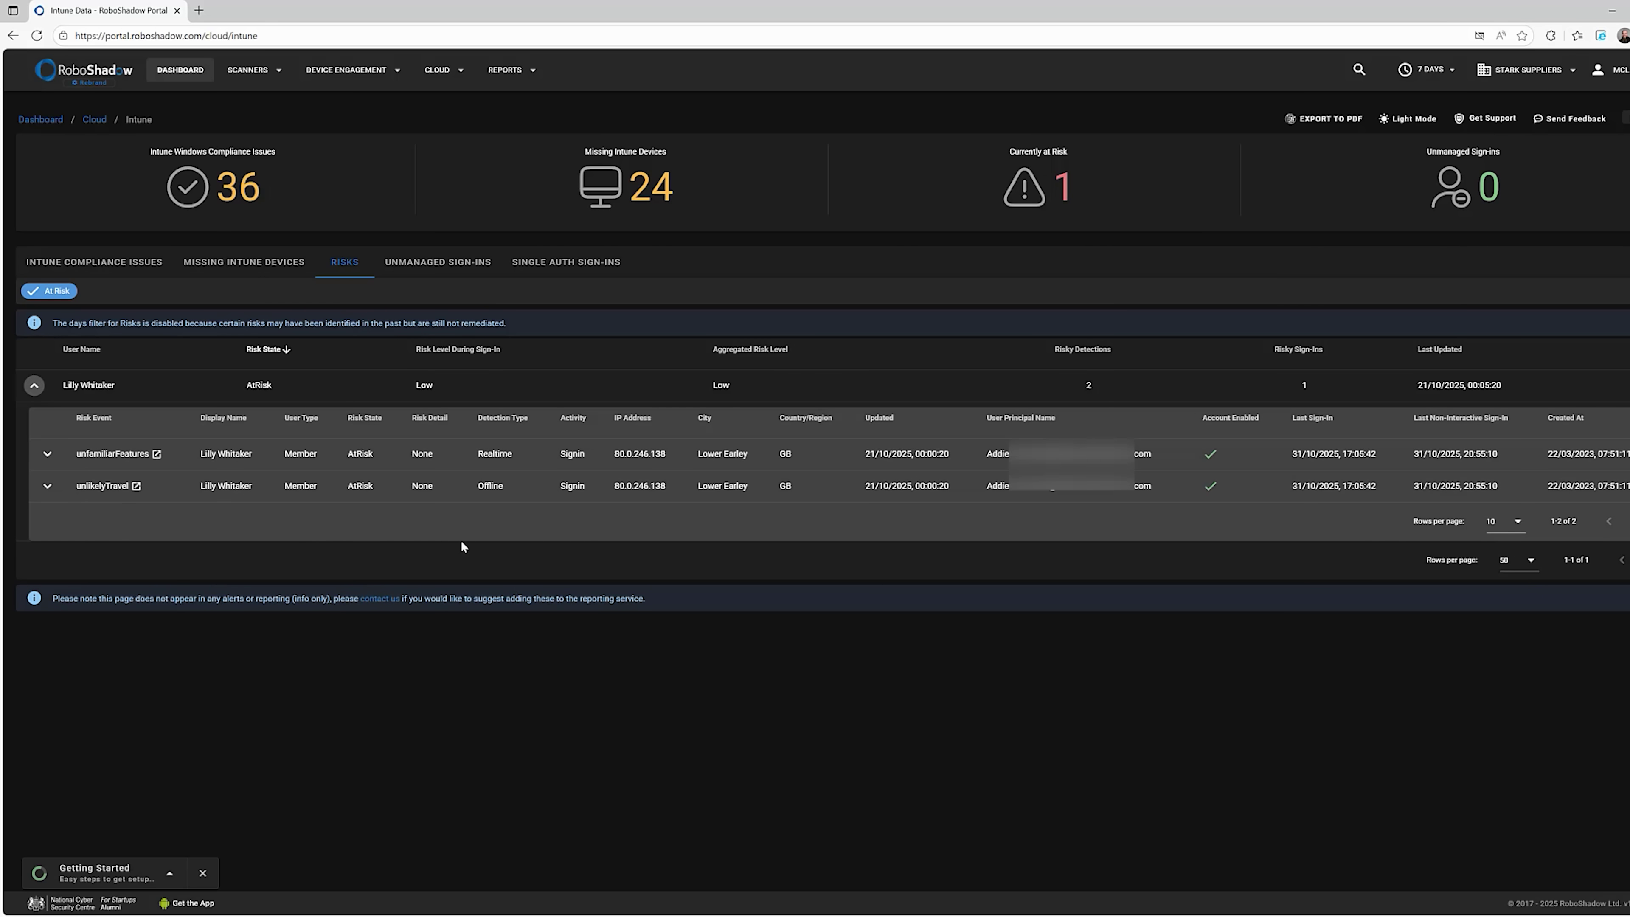
{"action": "left_click", "coordinate": [466, 272]}
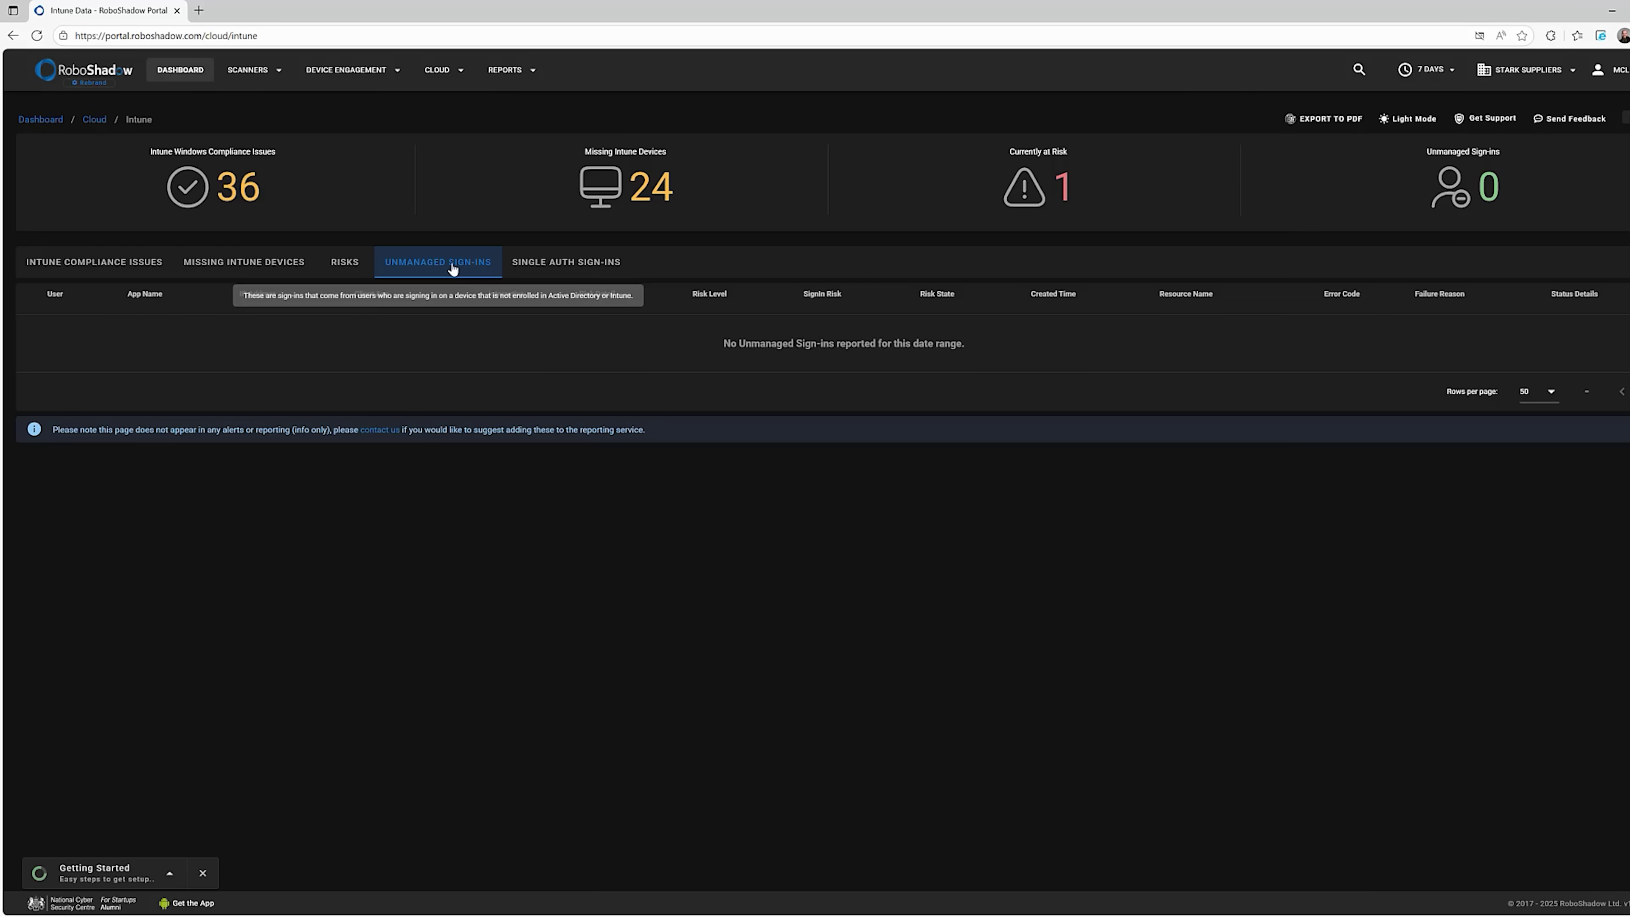
{"action": "left_click", "coordinate": [614, 264]}
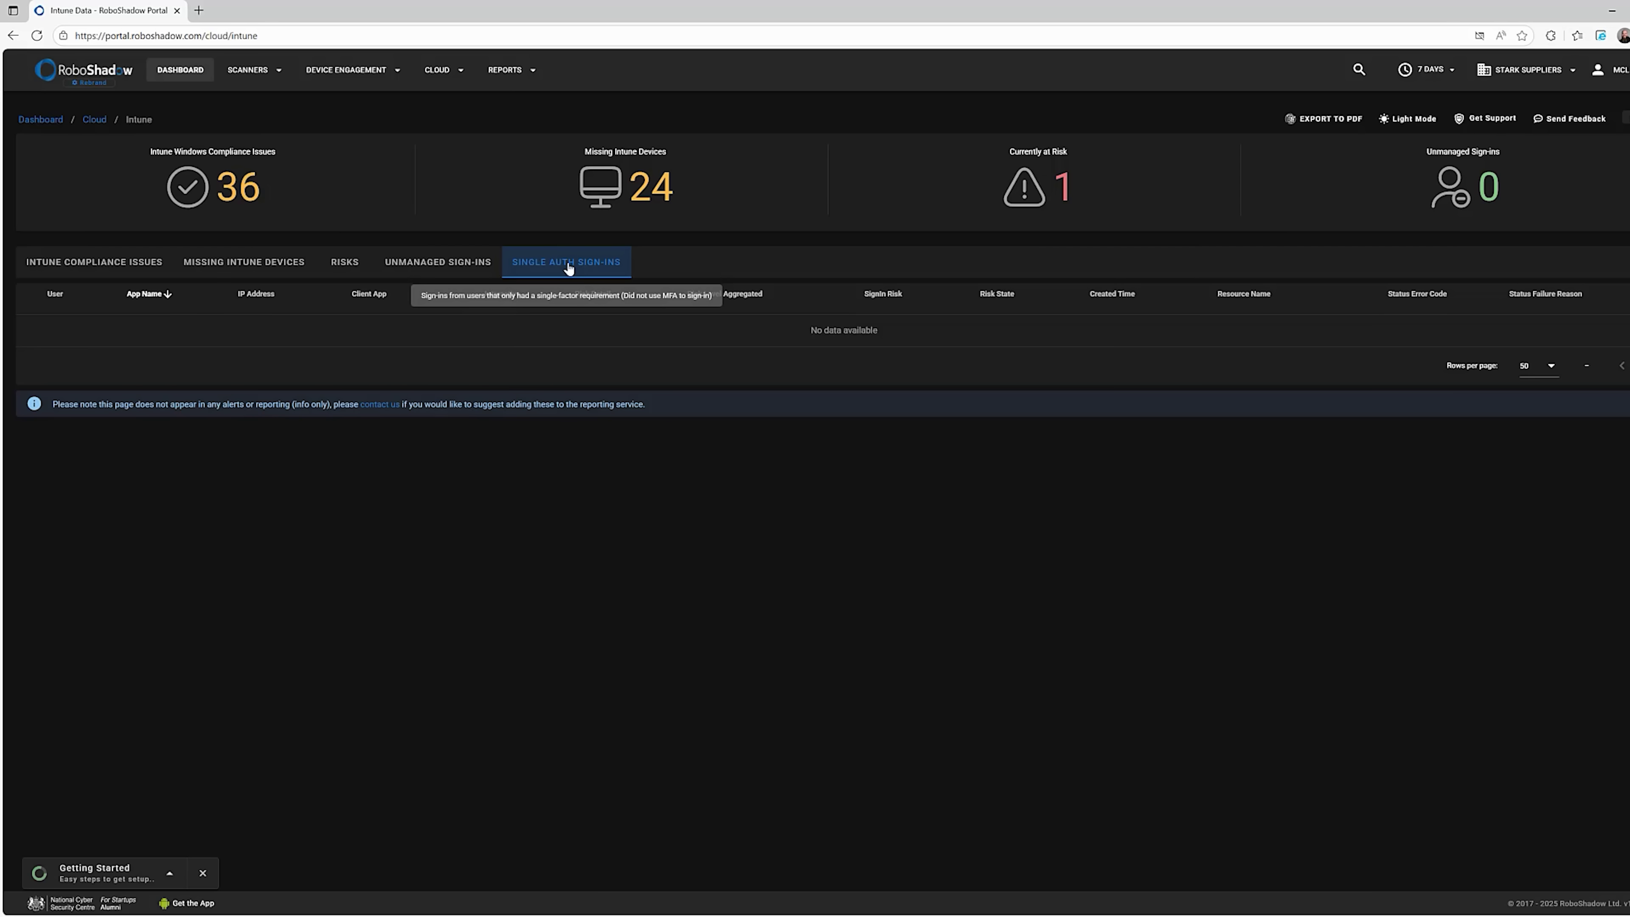
Open the Azure/365 MFA status page and review the list of enabled member accounts with MFA disabled
{"action": "left_click", "coordinate": [436, 67]}
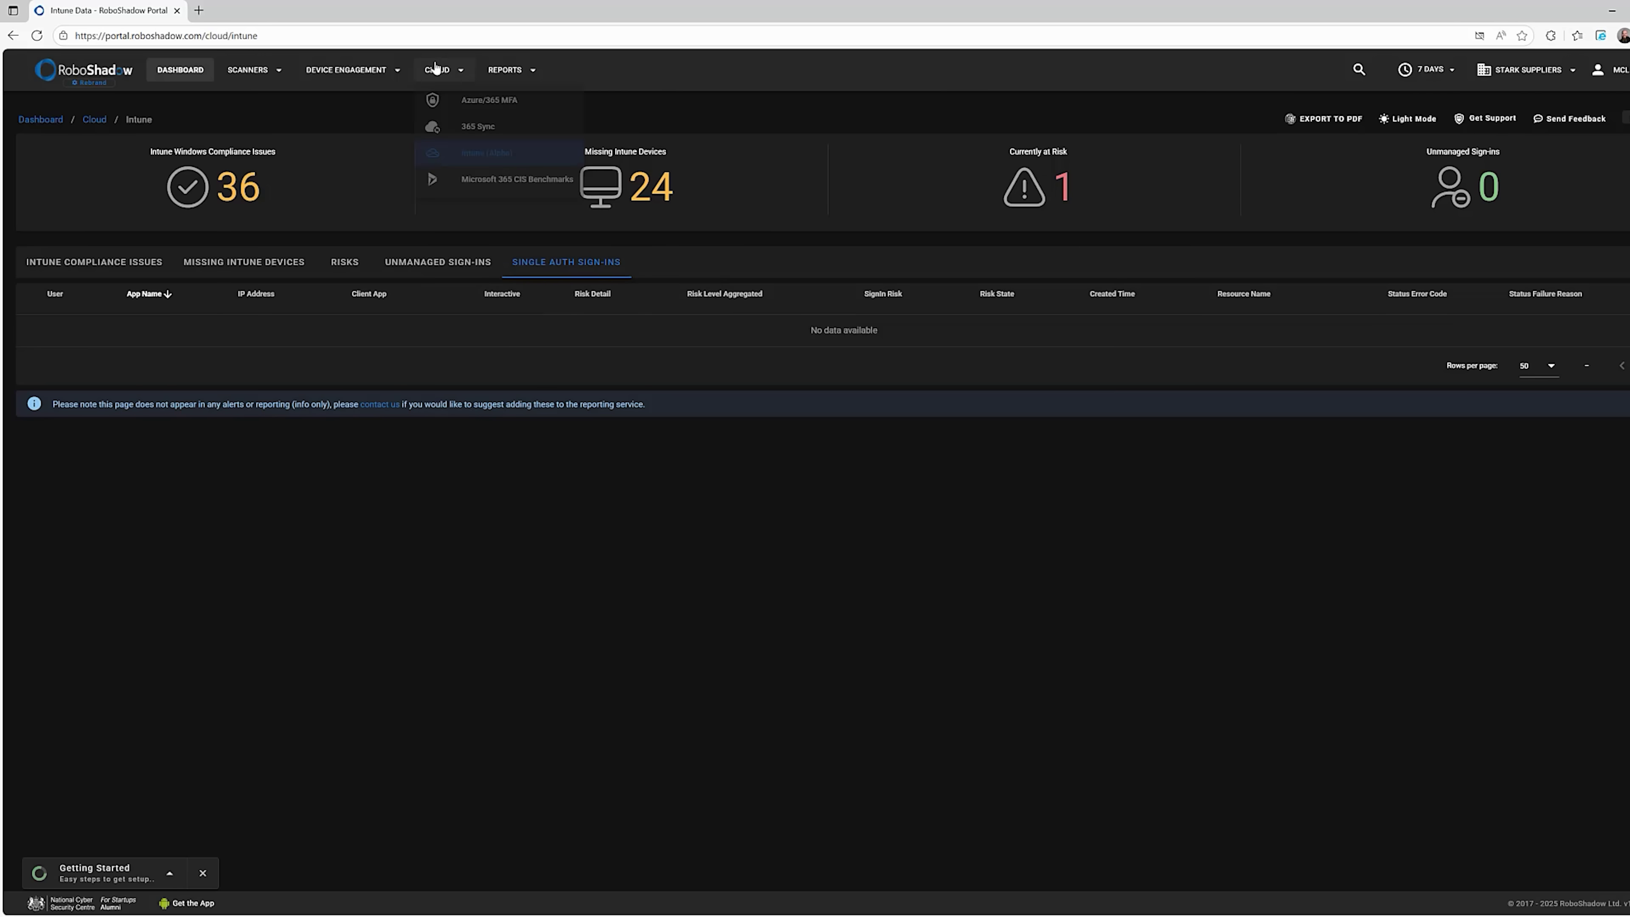
{"action": "left_click", "coordinate": [507, 102]}
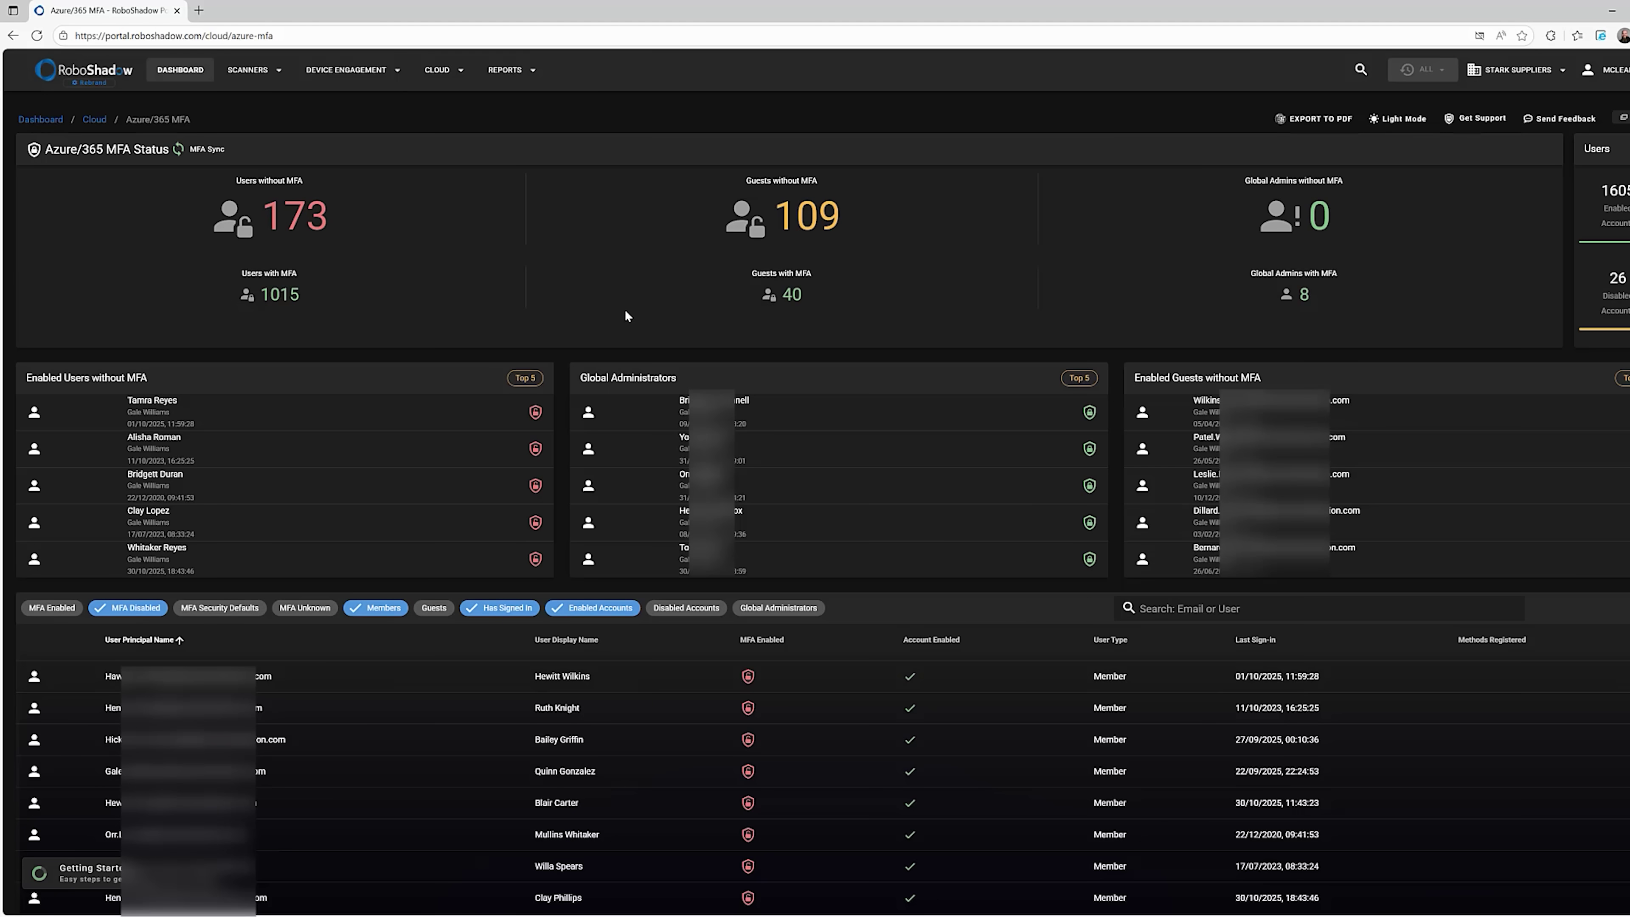
{"action": "mouse_move", "coordinate": [355, 218]}
{"action": "left_click", "coordinate": [507, 69]}
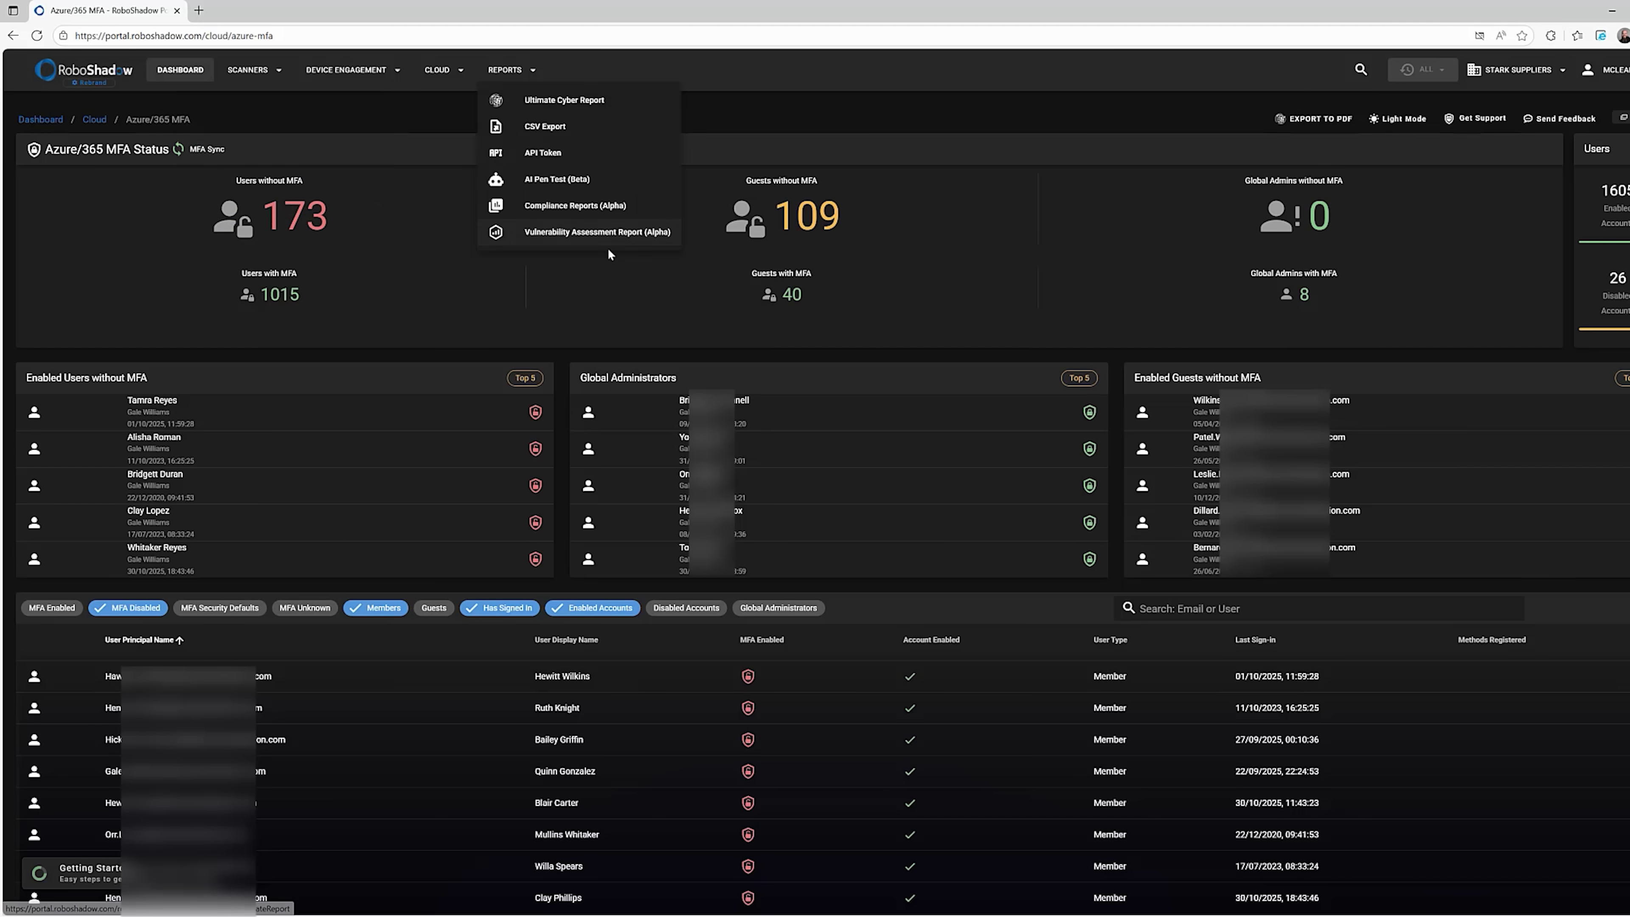
{"action": "left_click", "coordinate": [608, 247]}
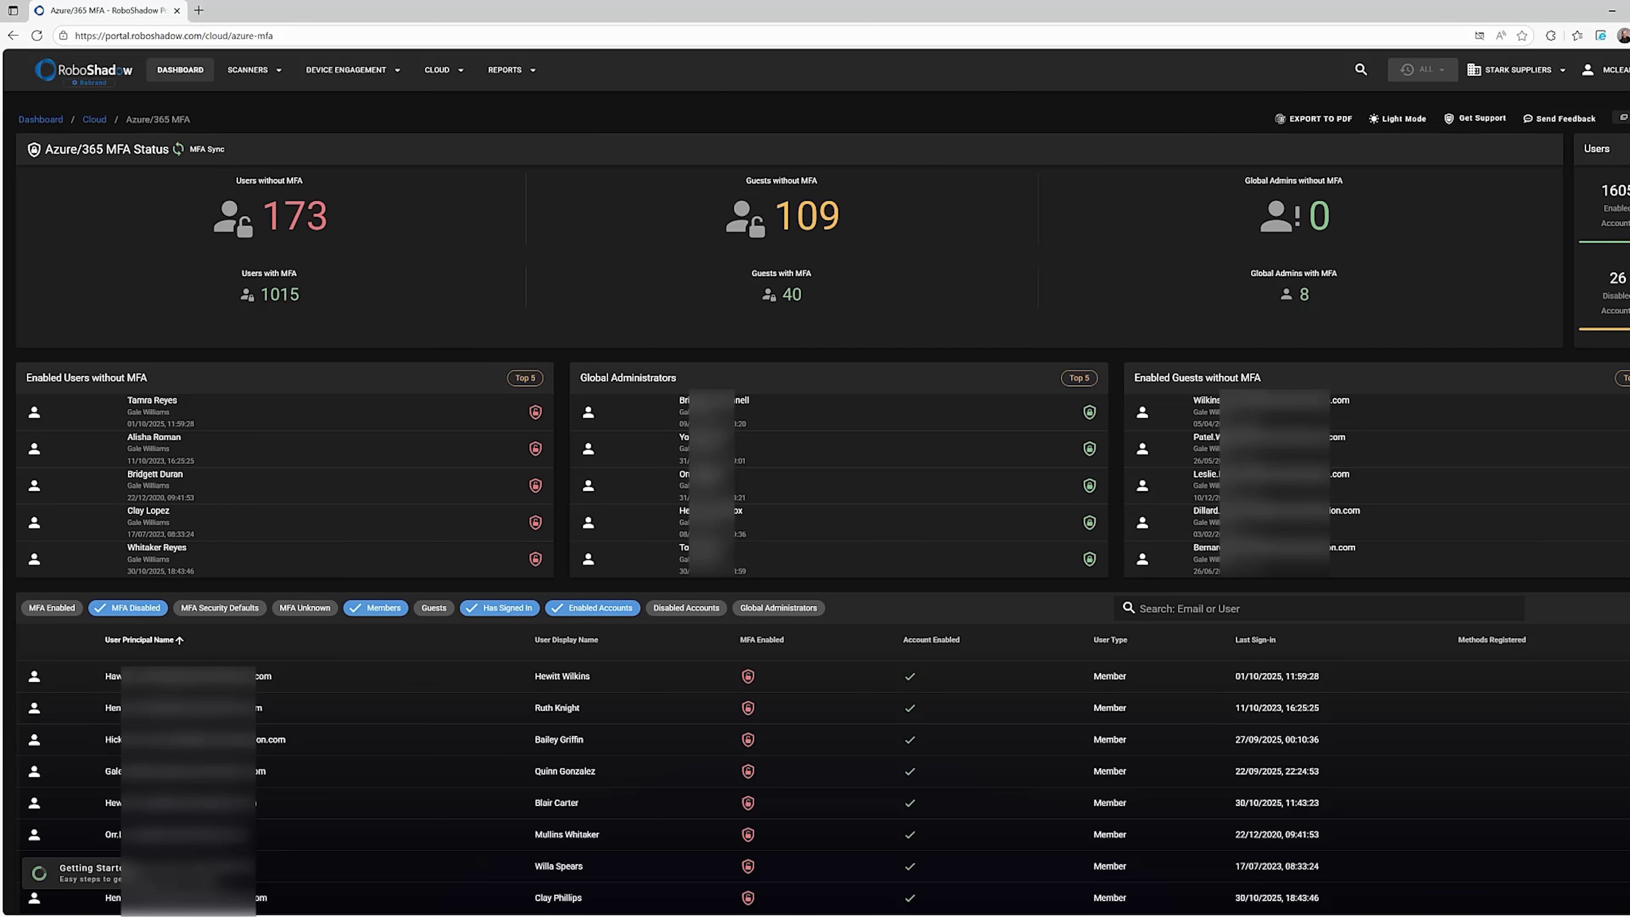
{"action": "scroll", "coordinate": [815, 501], "scroll_direction": "down", "scroll_amount": 5}
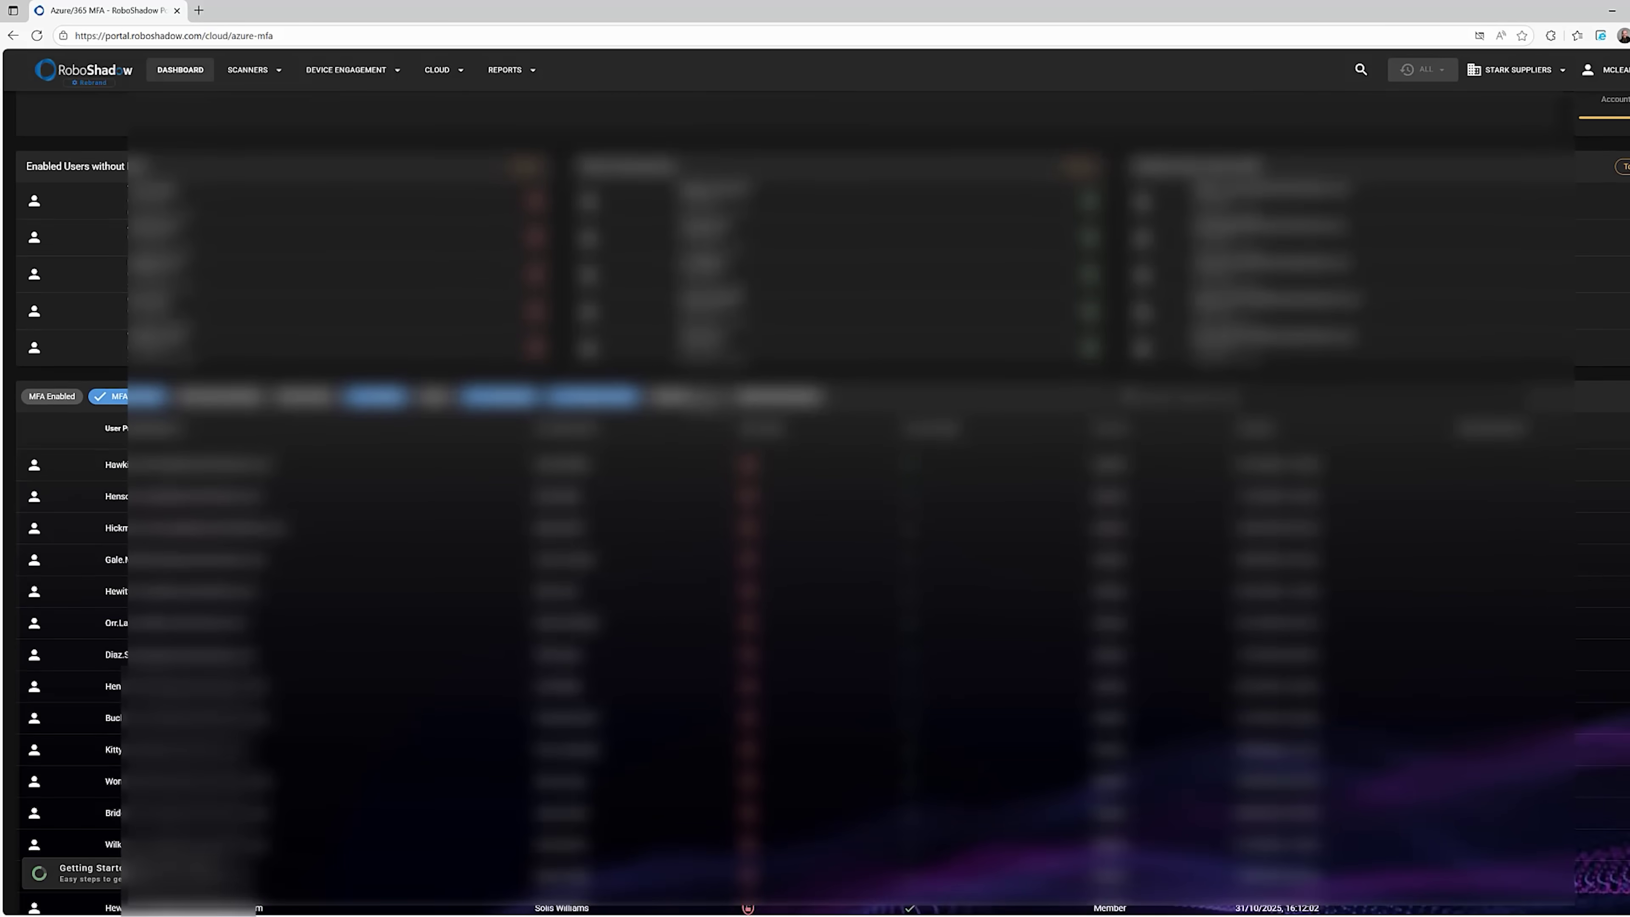
{"action": "scroll", "coordinate": [749, 341], "scroll_direction": "down", "scroll_amount": 1}
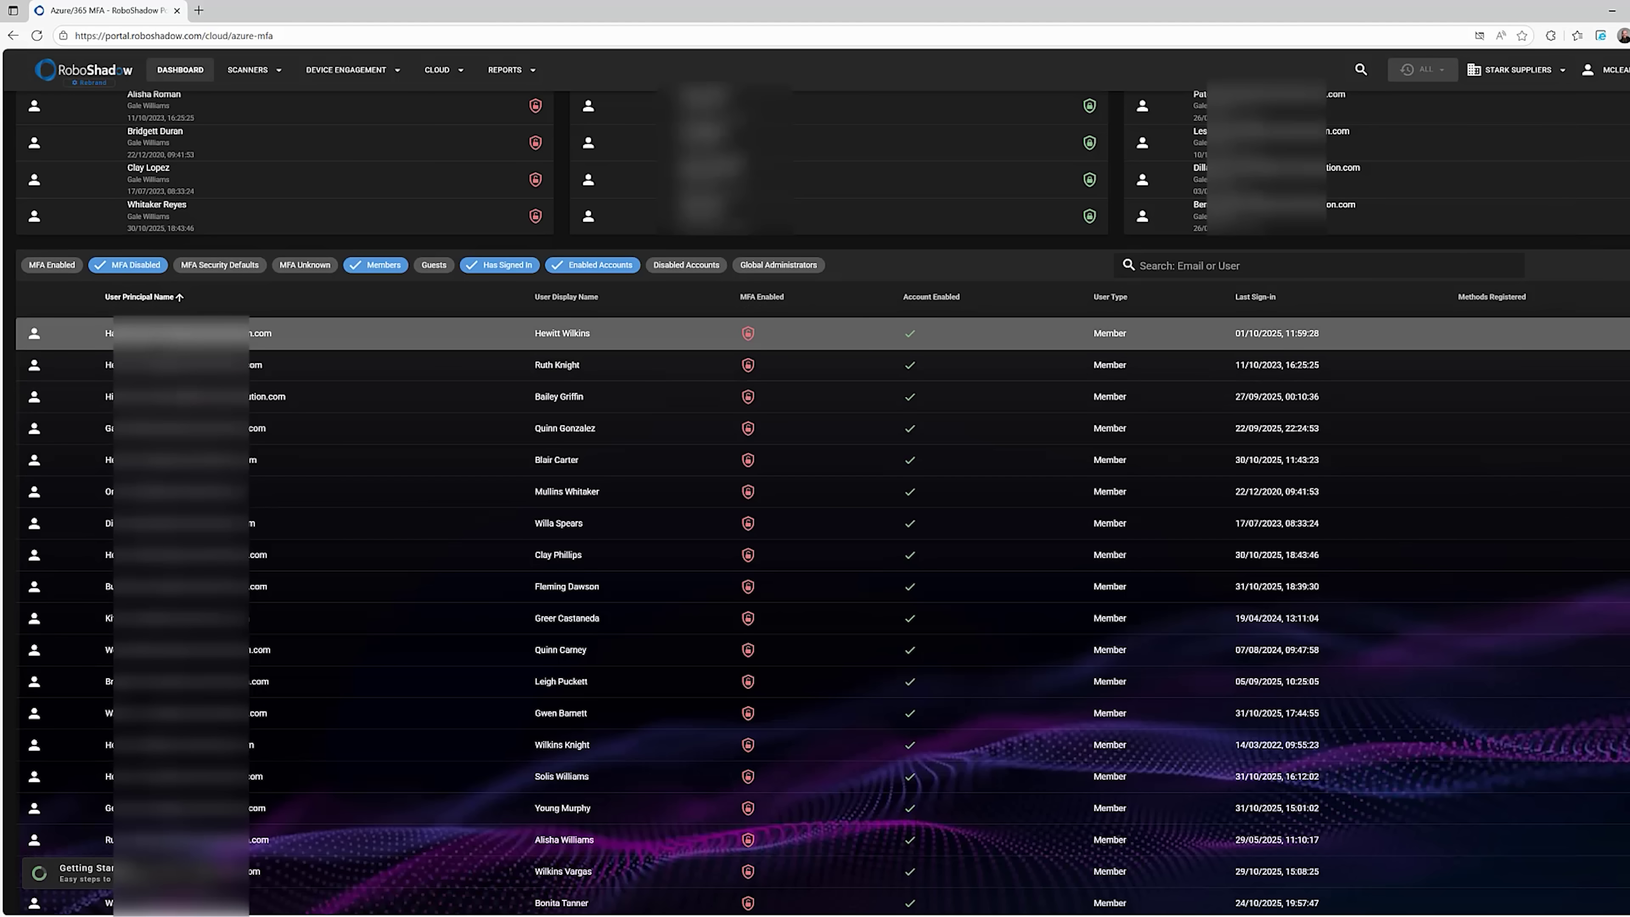
{"action": "scroll", "coordinate": [815, 501], "scroll_direction": "down", "scroll_amount": 15}
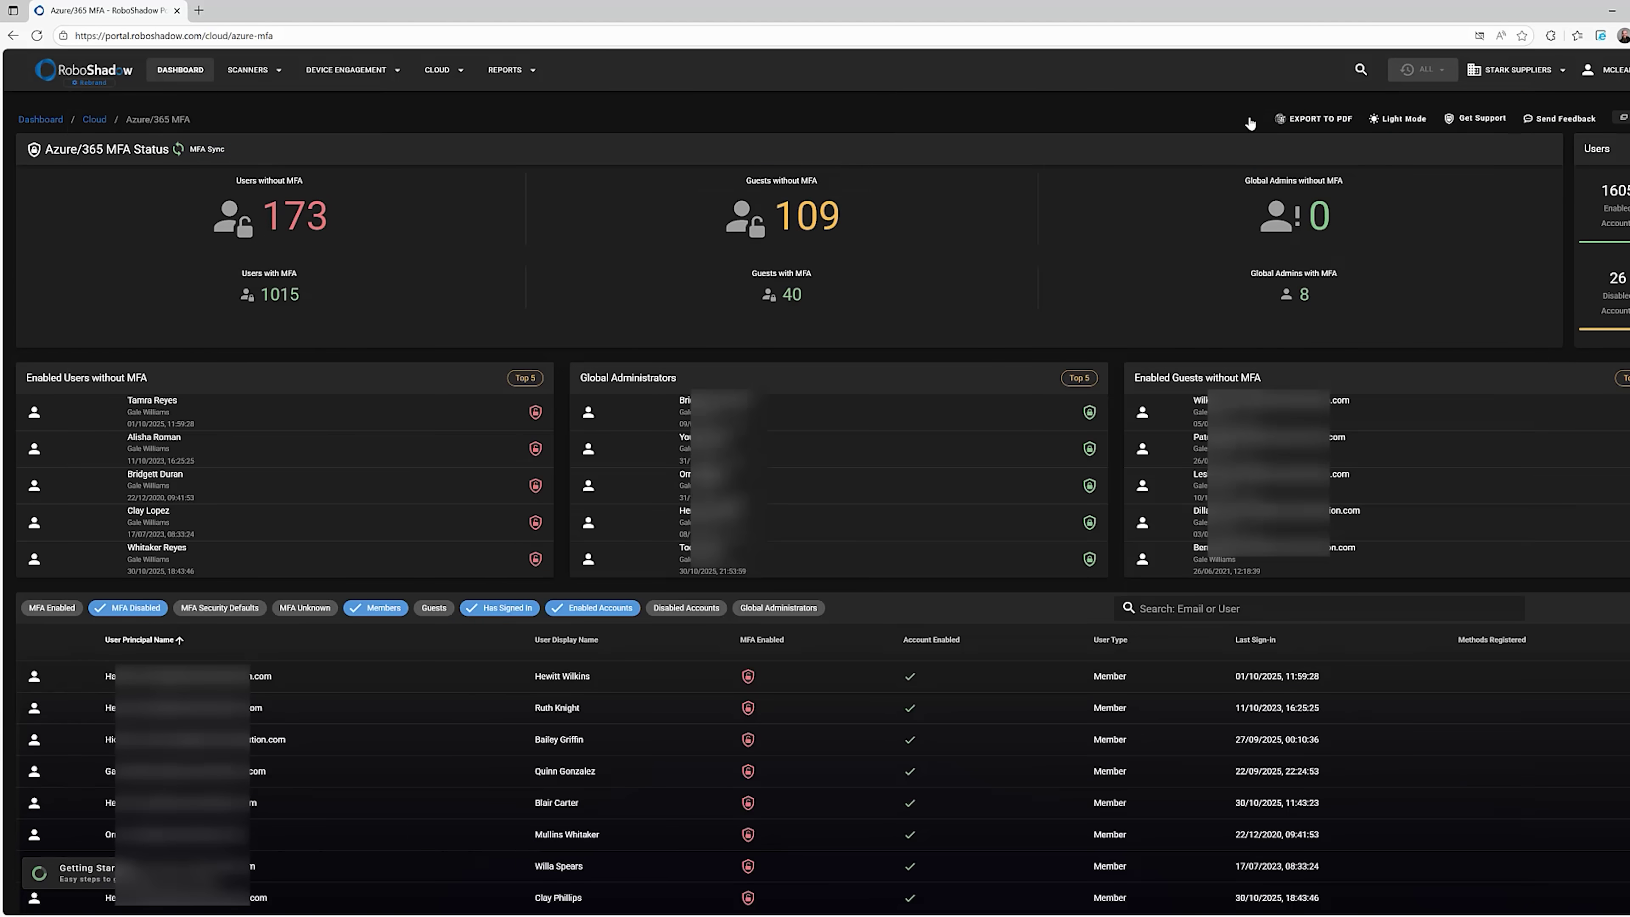
Open the Microsoft 365 CIS Benchmarks and read the rationale and domain details of the DMARC records benchmark
{"action": "left_click", "coordinate": [451, 78]}
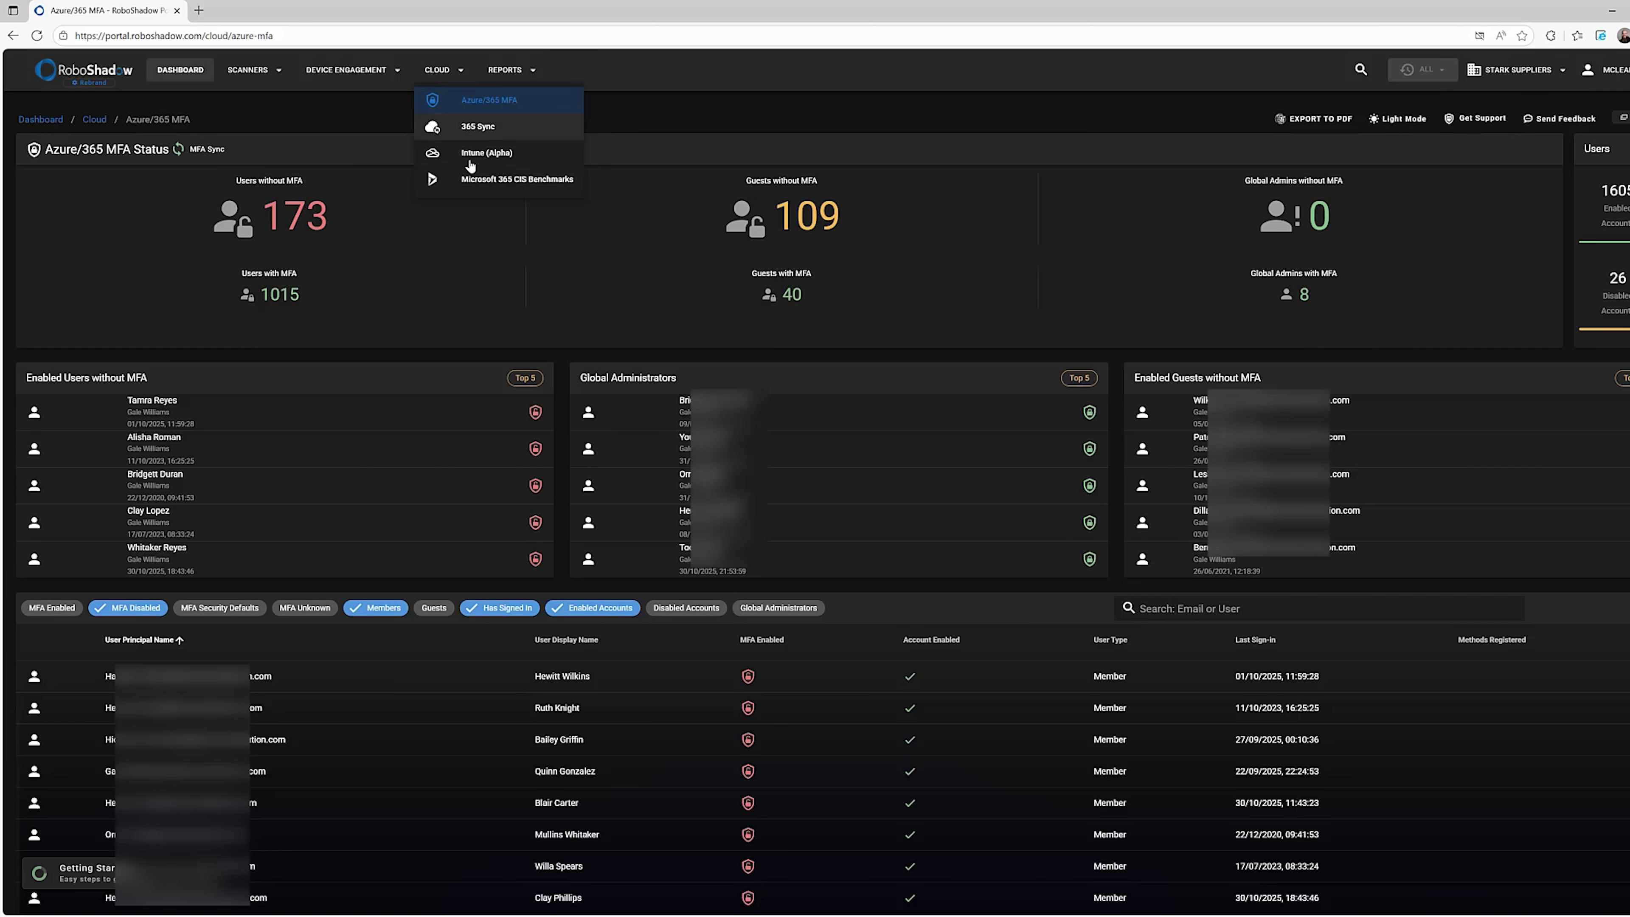
{"action": "left_click", "coordinate": [501, 183]}
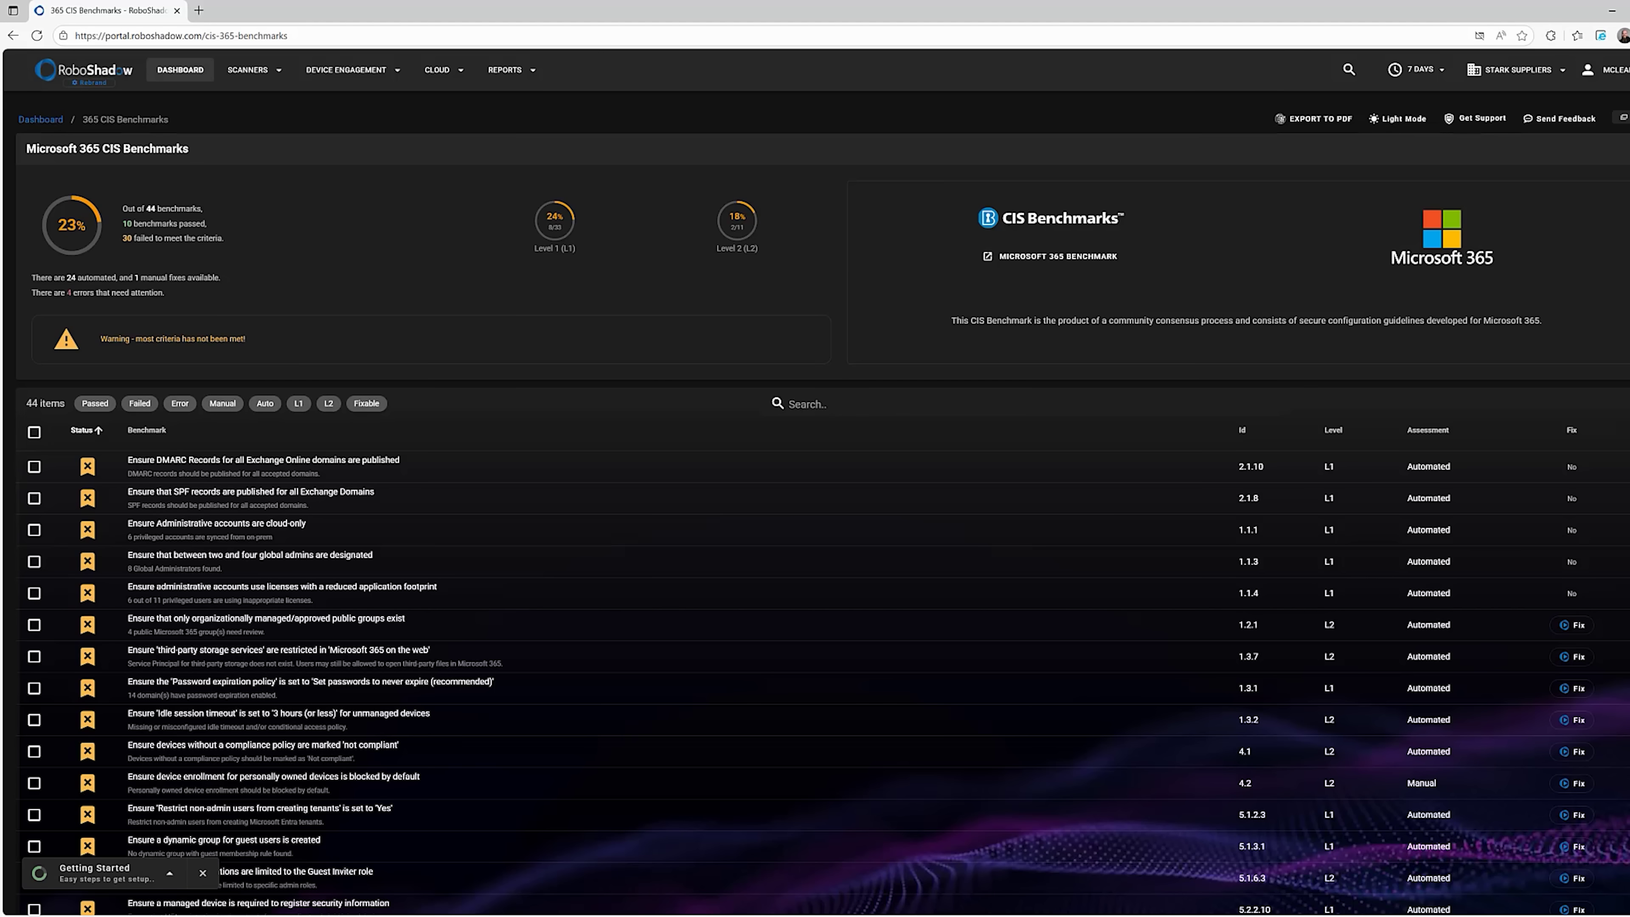
{"action": "scroll", "coordinate": [87, 287], "scroll_direction": "down", "scroll_amount": 3}
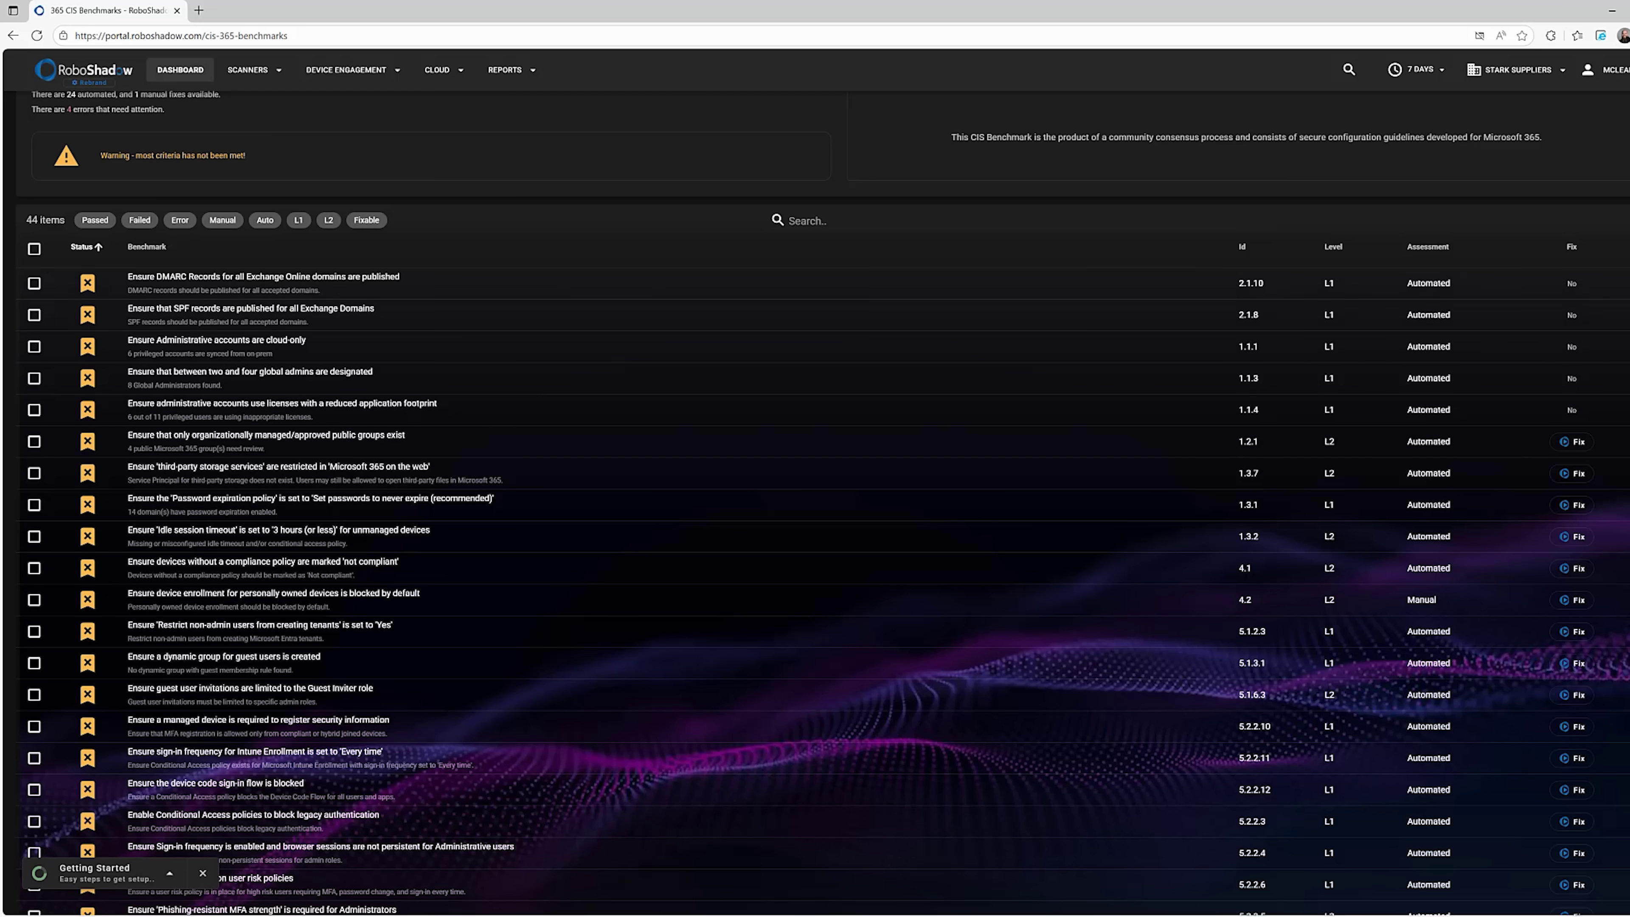
{"action": "left_click", "coordinate": [642, 283]}
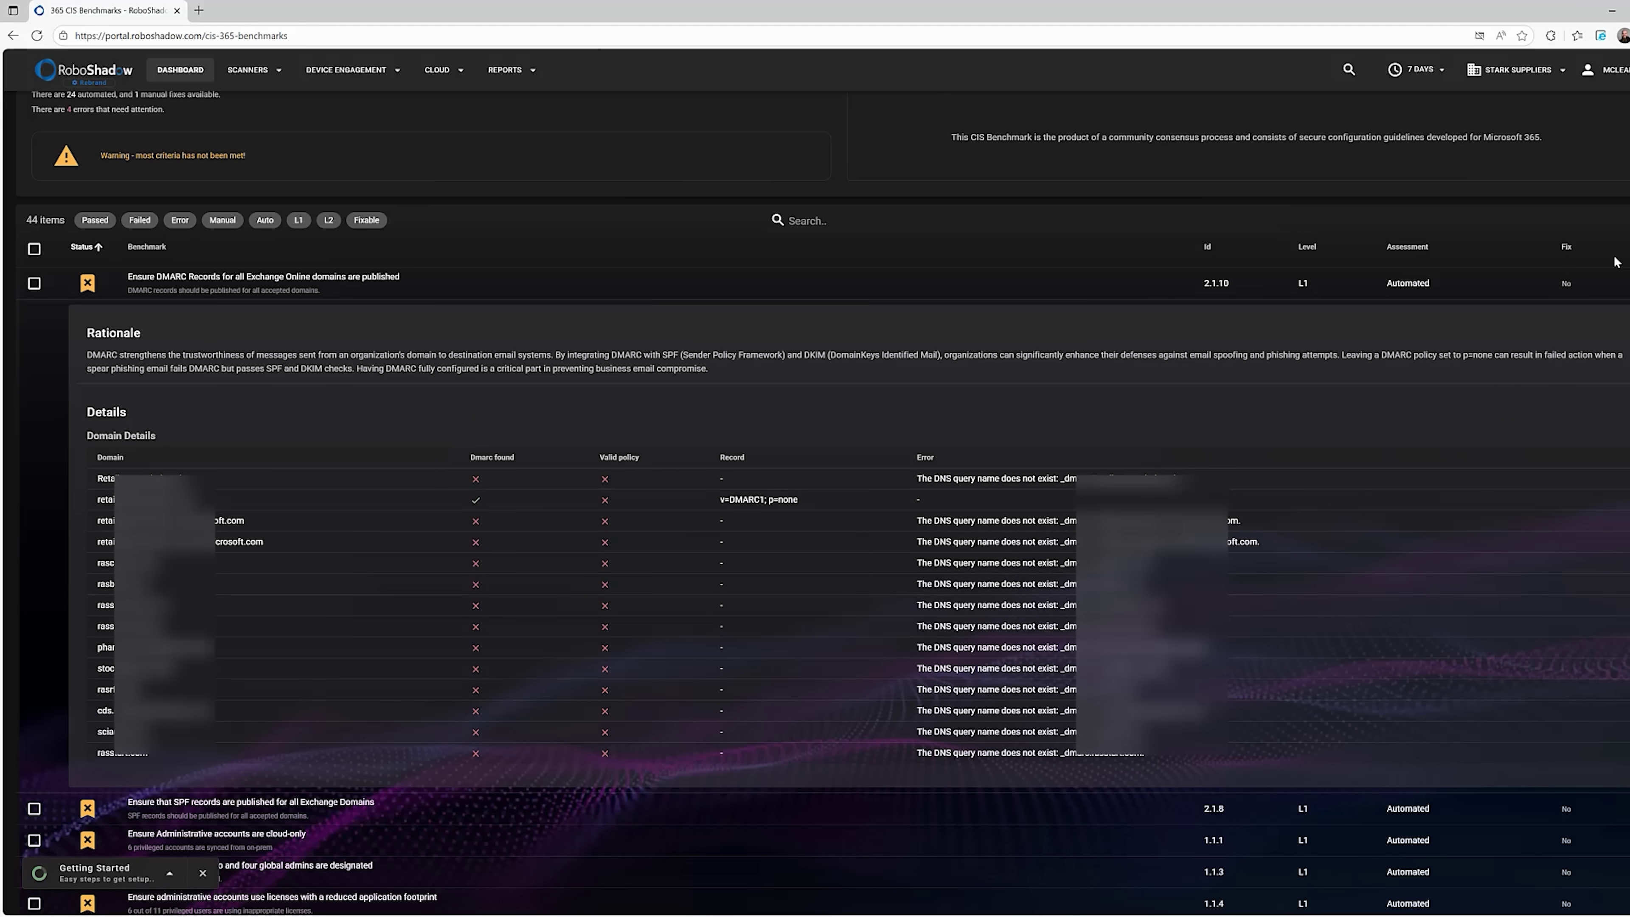
{"action": "left_click", "coordinate": [642, 283]}
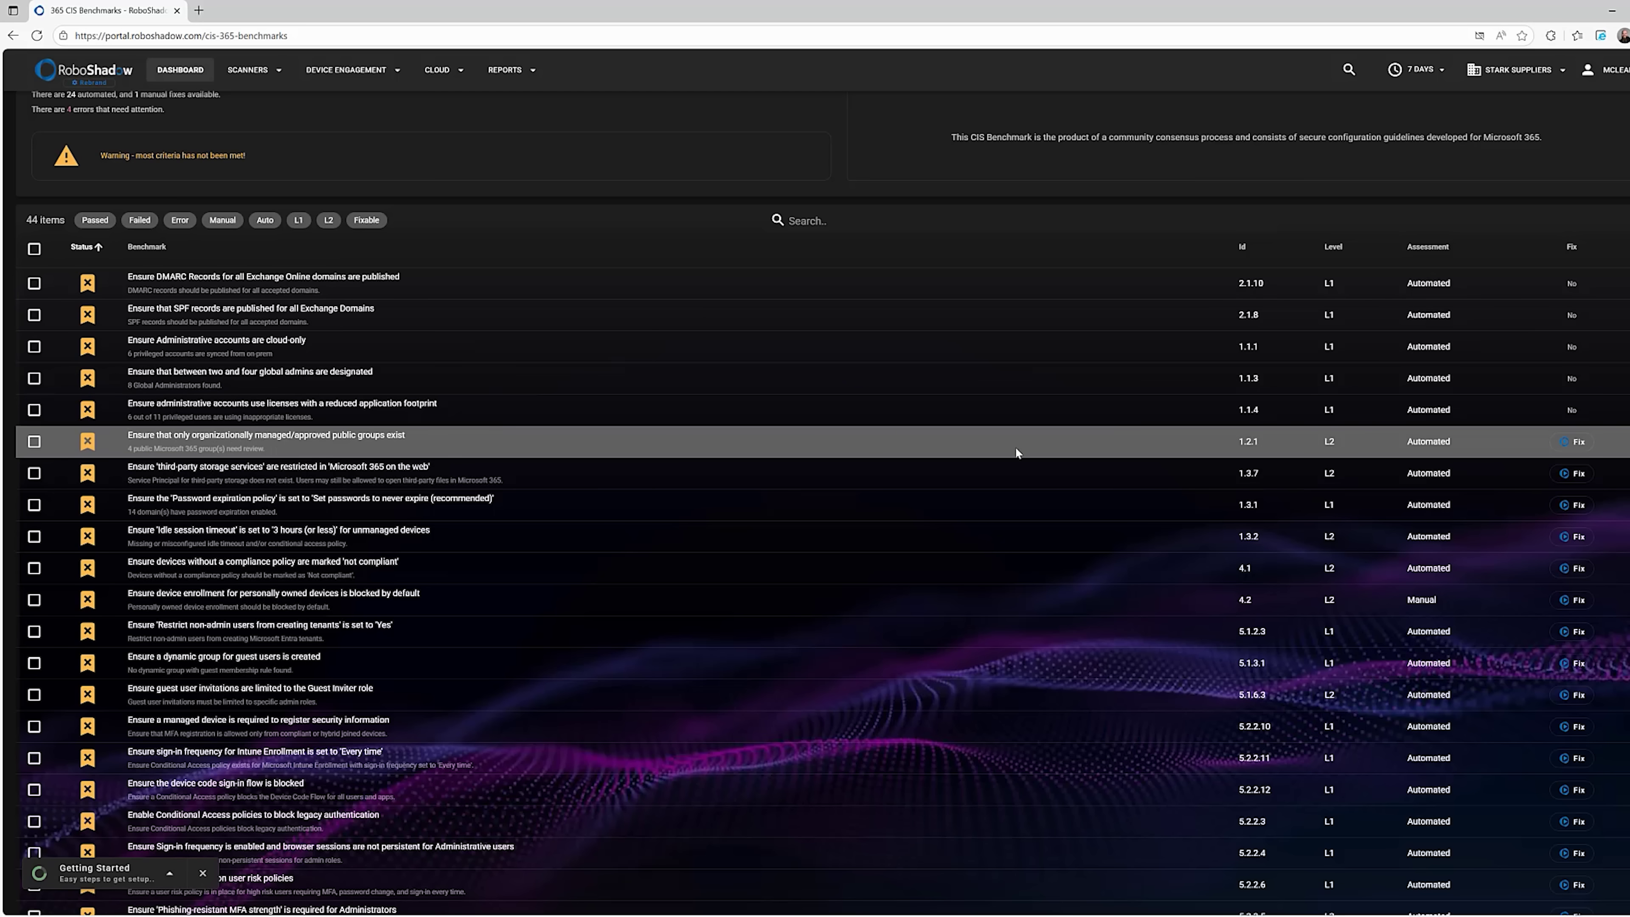
Preview the fix for benchmark 1.2.1 on approved public groups without running it, and browse the full benchmark list
{"action": "left_click", "coordinate": [1576, 443]}
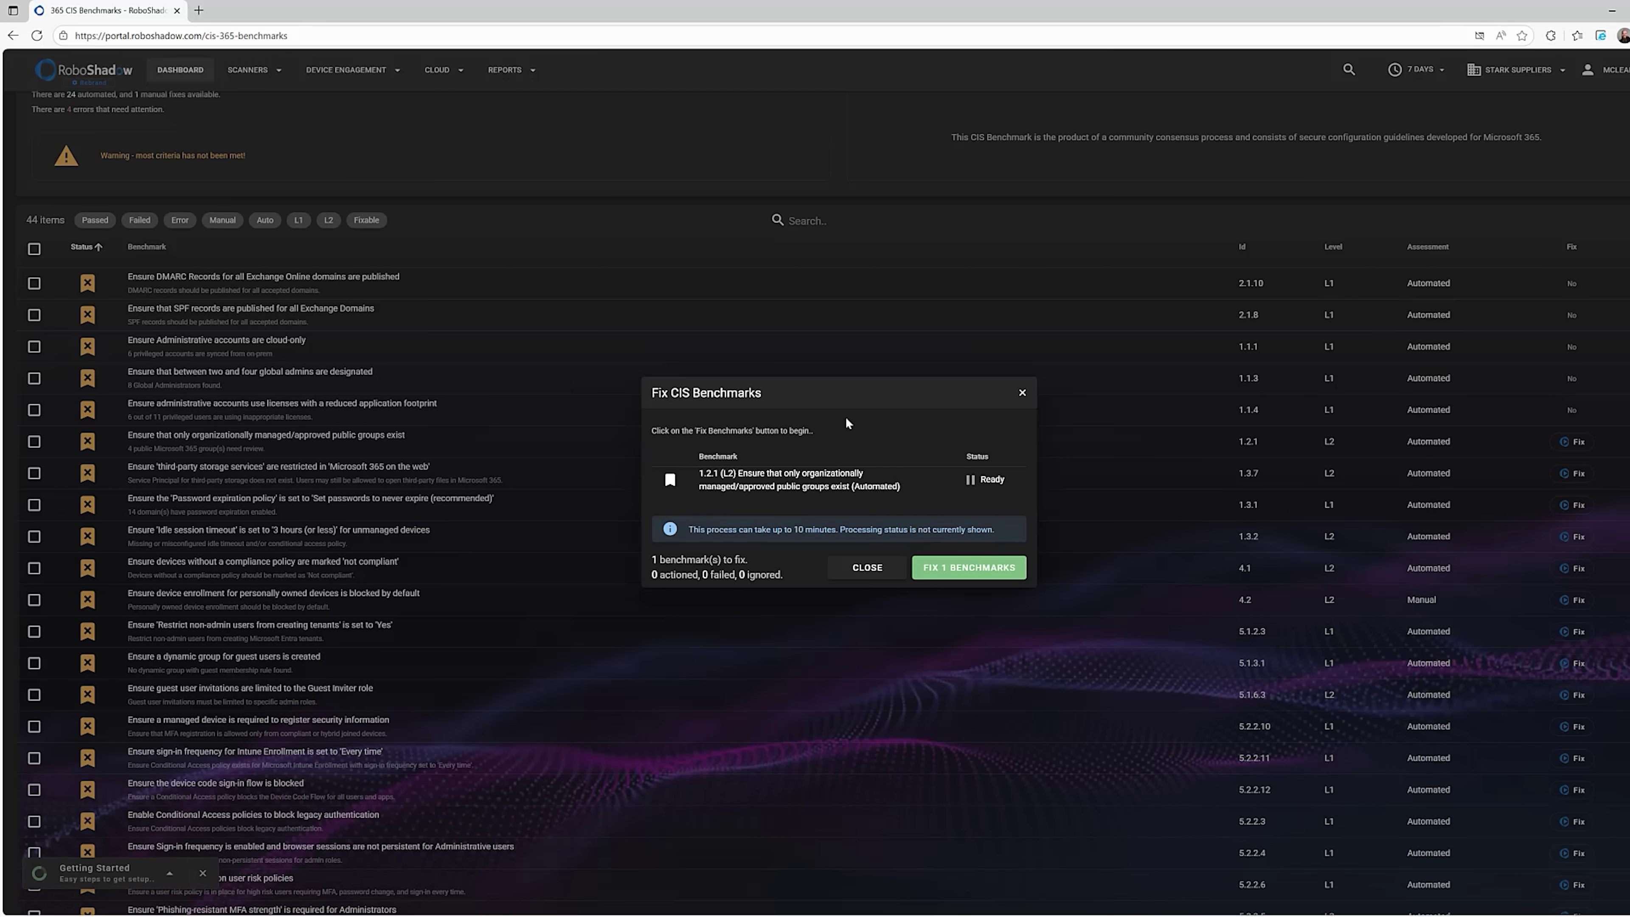
{"action": "left_click", "coordinate": [876, 569]}
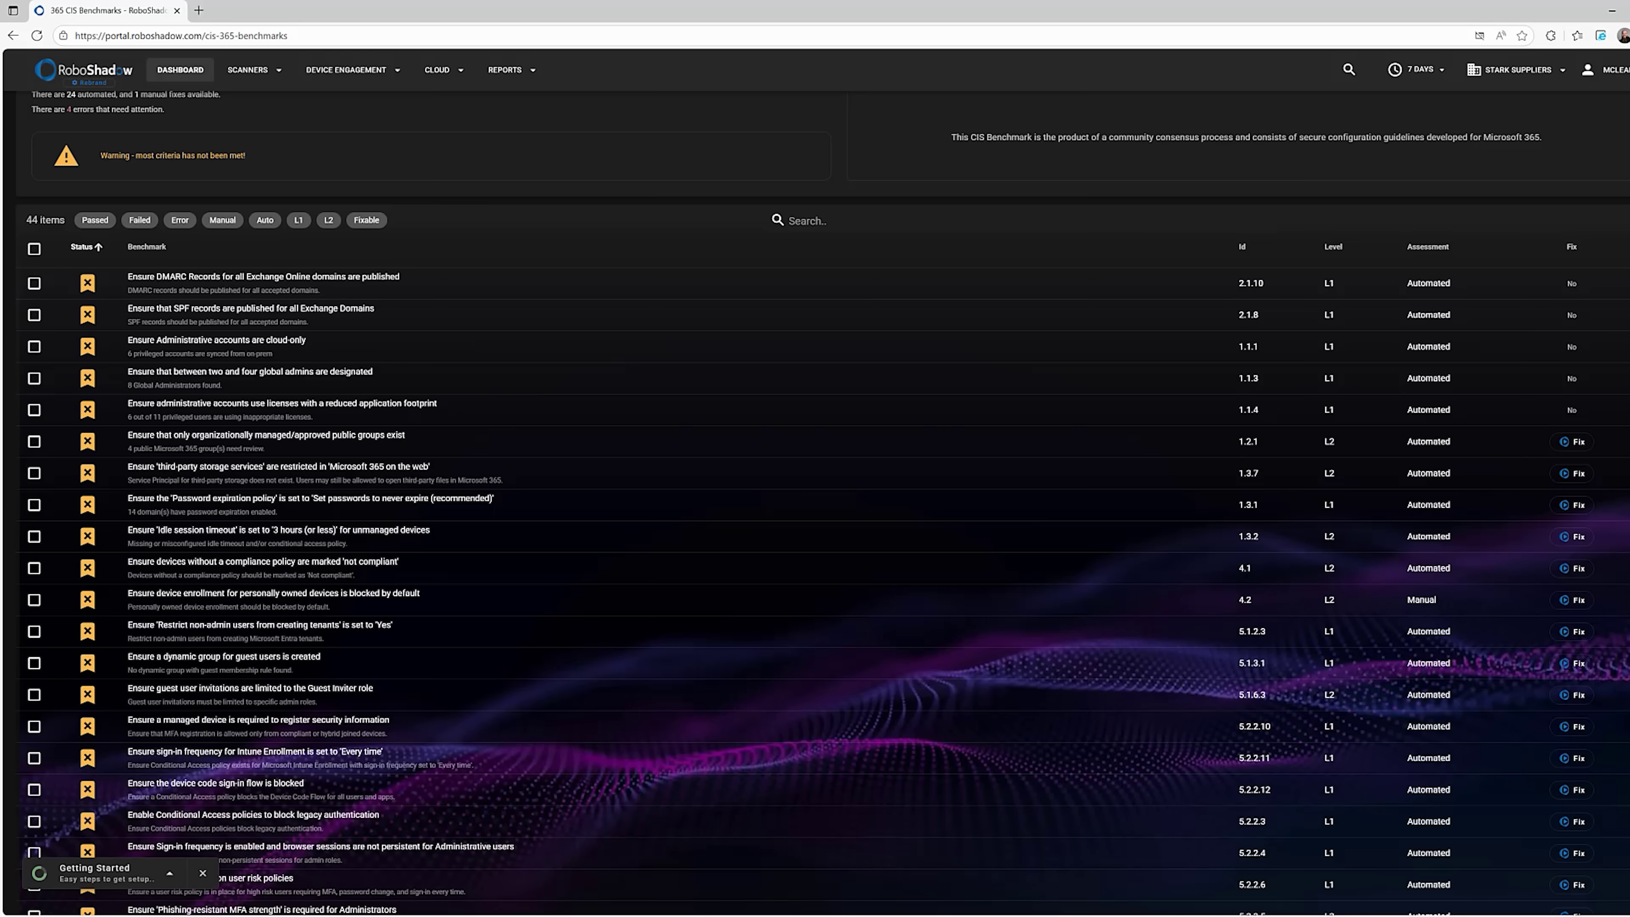
{"action": "scroll", "coordinate": [811, 775], "scroll_direction": "down", "scroll_amount": 13}
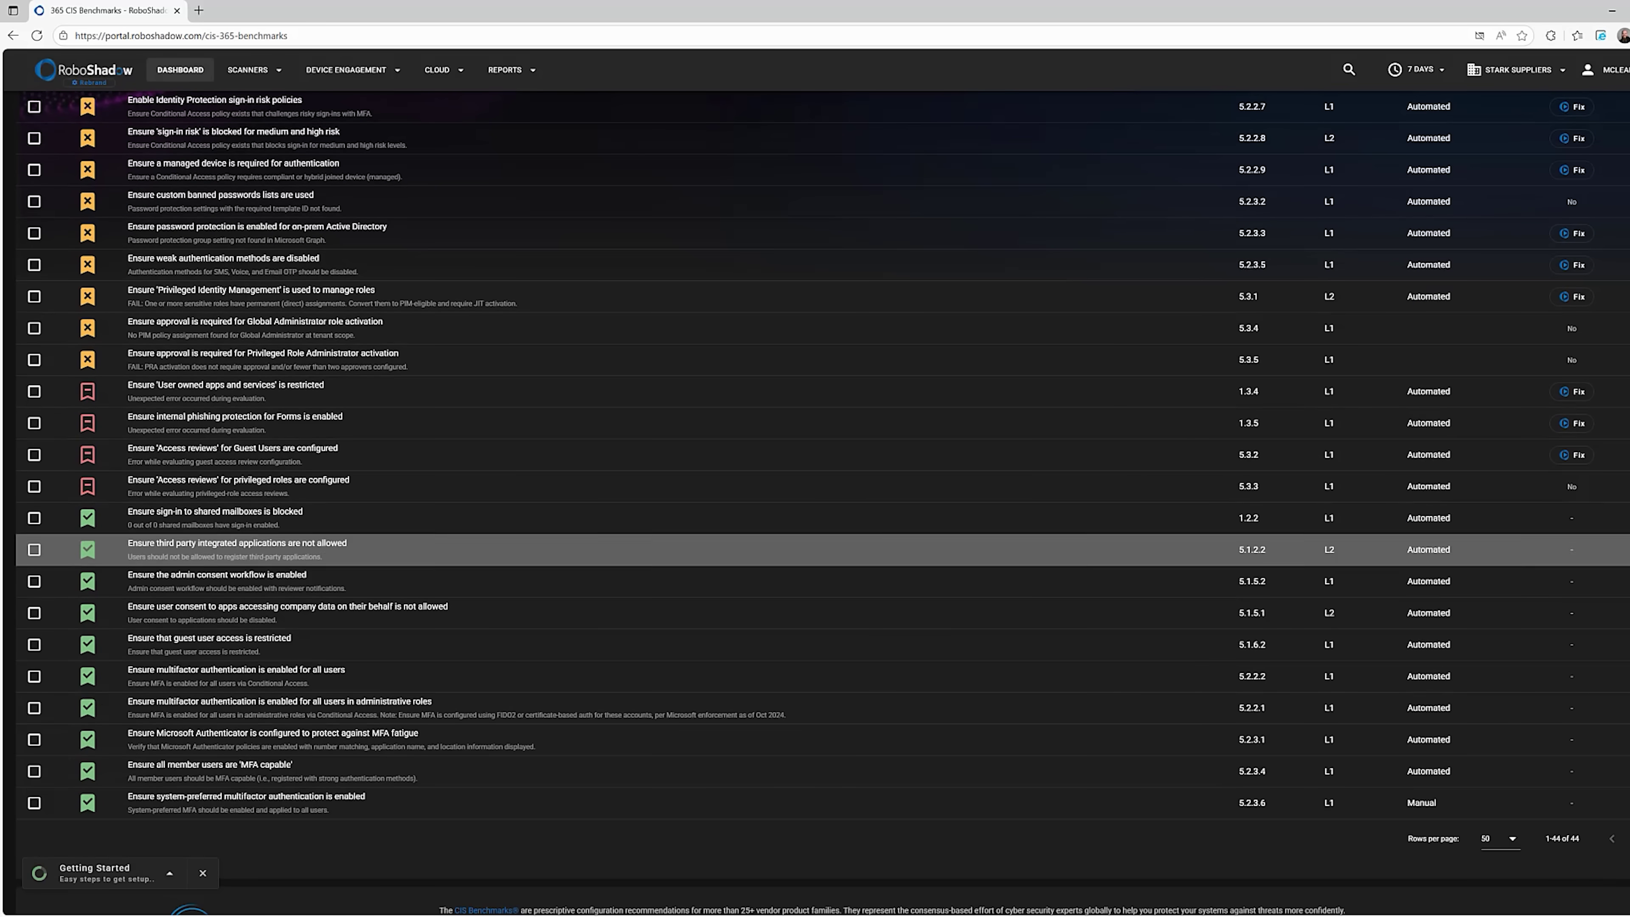
{"action": "scroll", "coordinate": [823, 503], "scroll_direction": "up", "scroll_amount": 5}
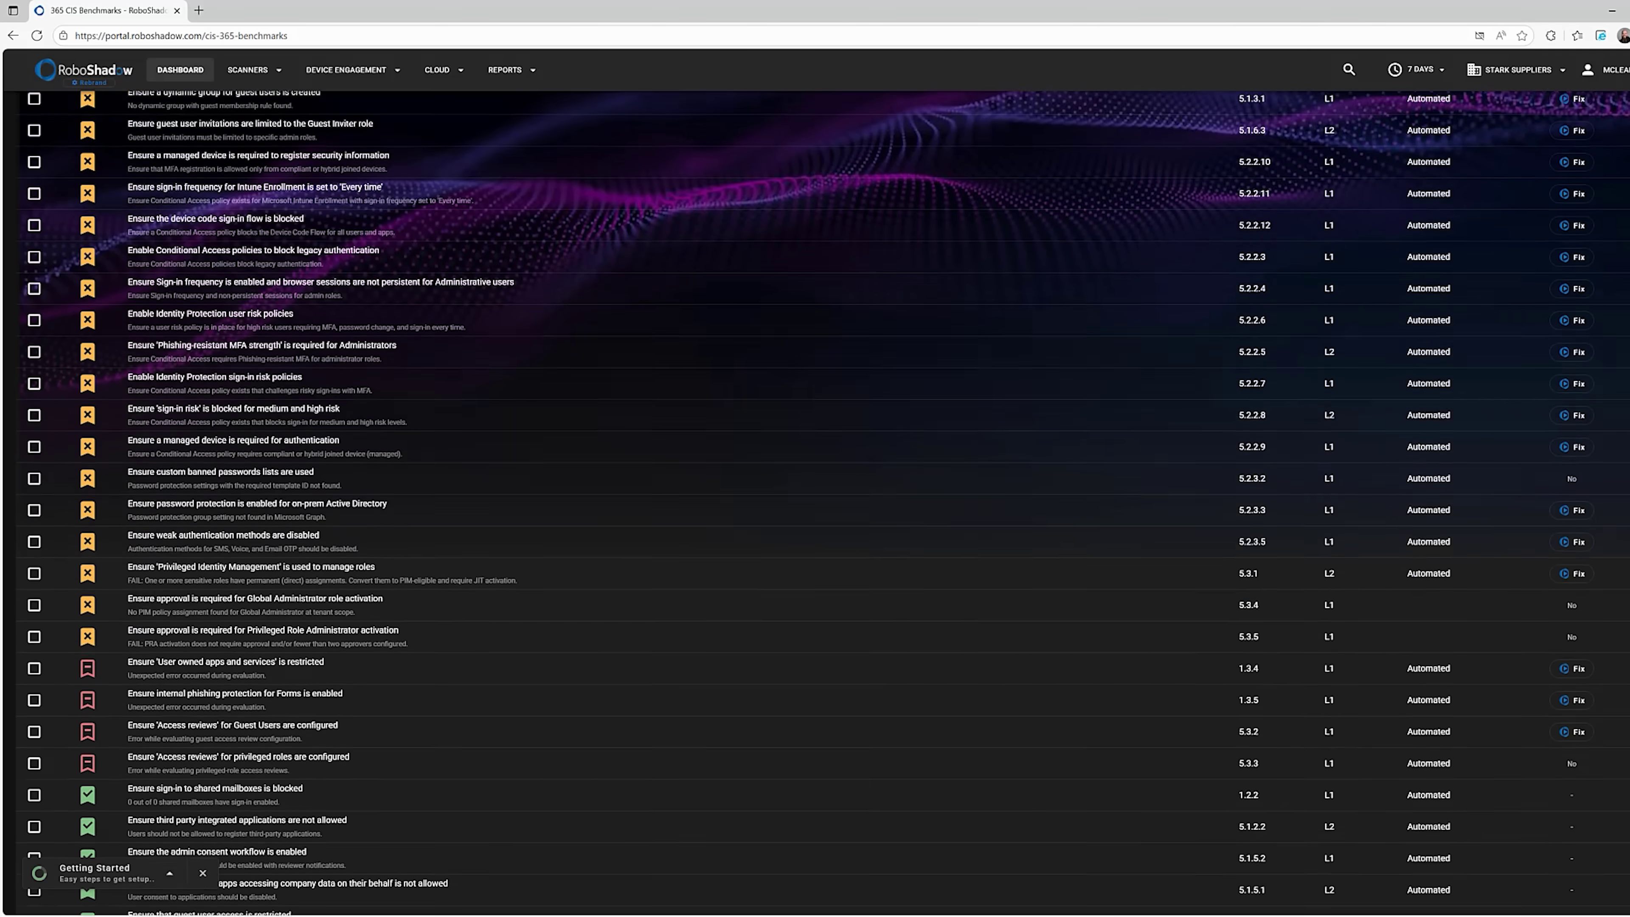
{"action": "scroll", "coordinate": [823, 503], "scroll_direction": "up", "scroll_amount": 2}
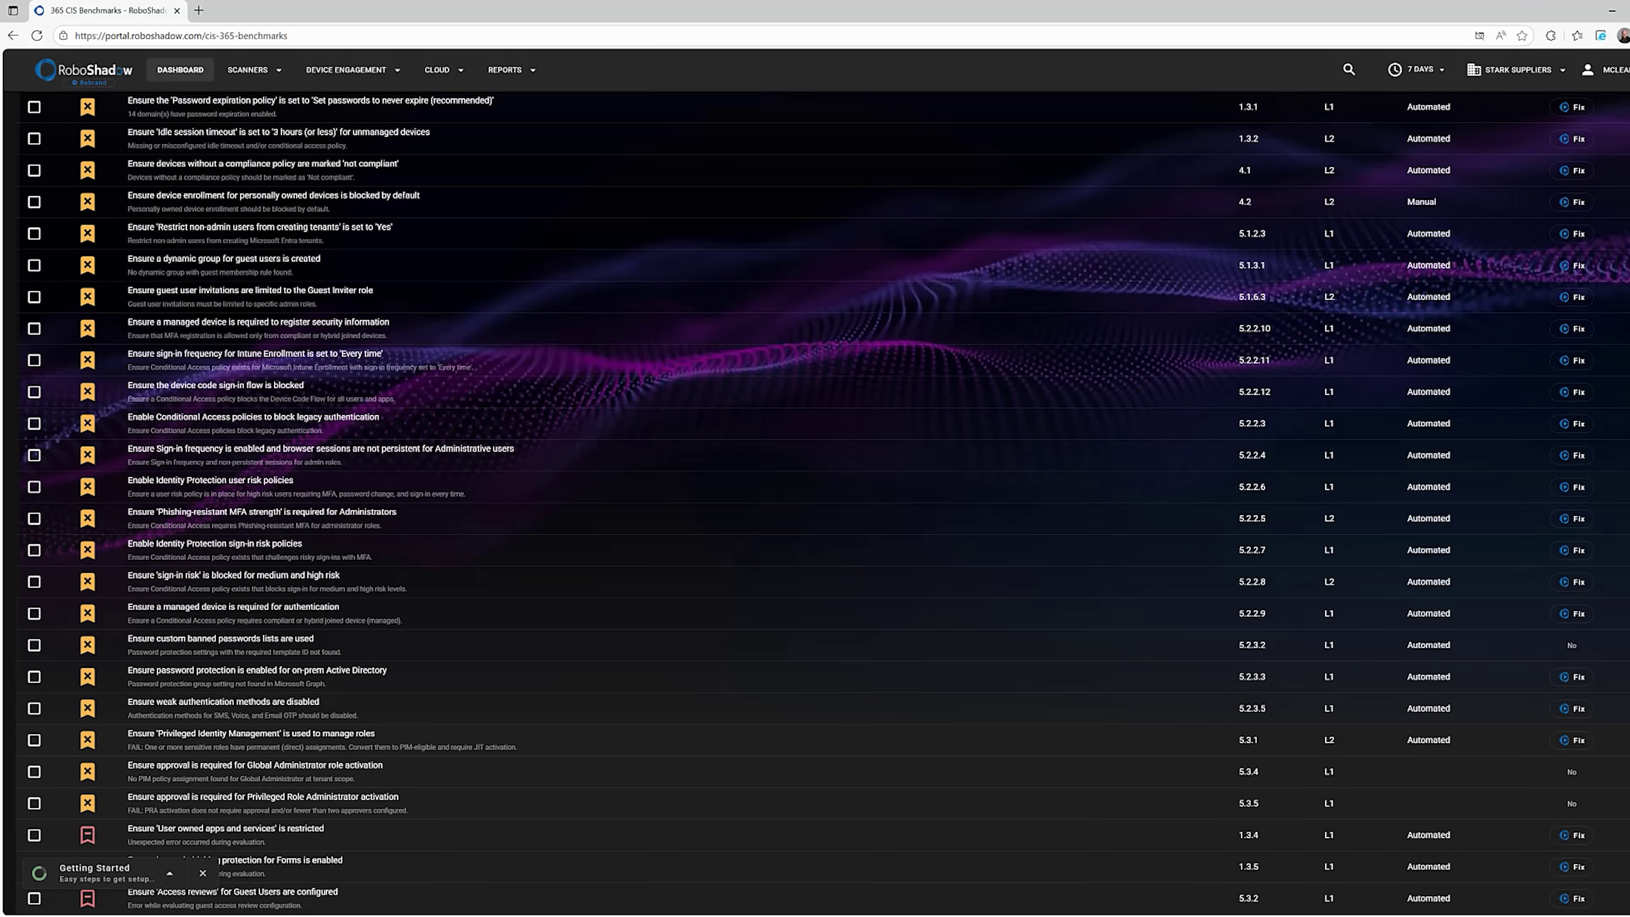
{"action": "scroll", "coordinate": [823, 504], "scroll_direction": "up", "scroll_amount": 1}
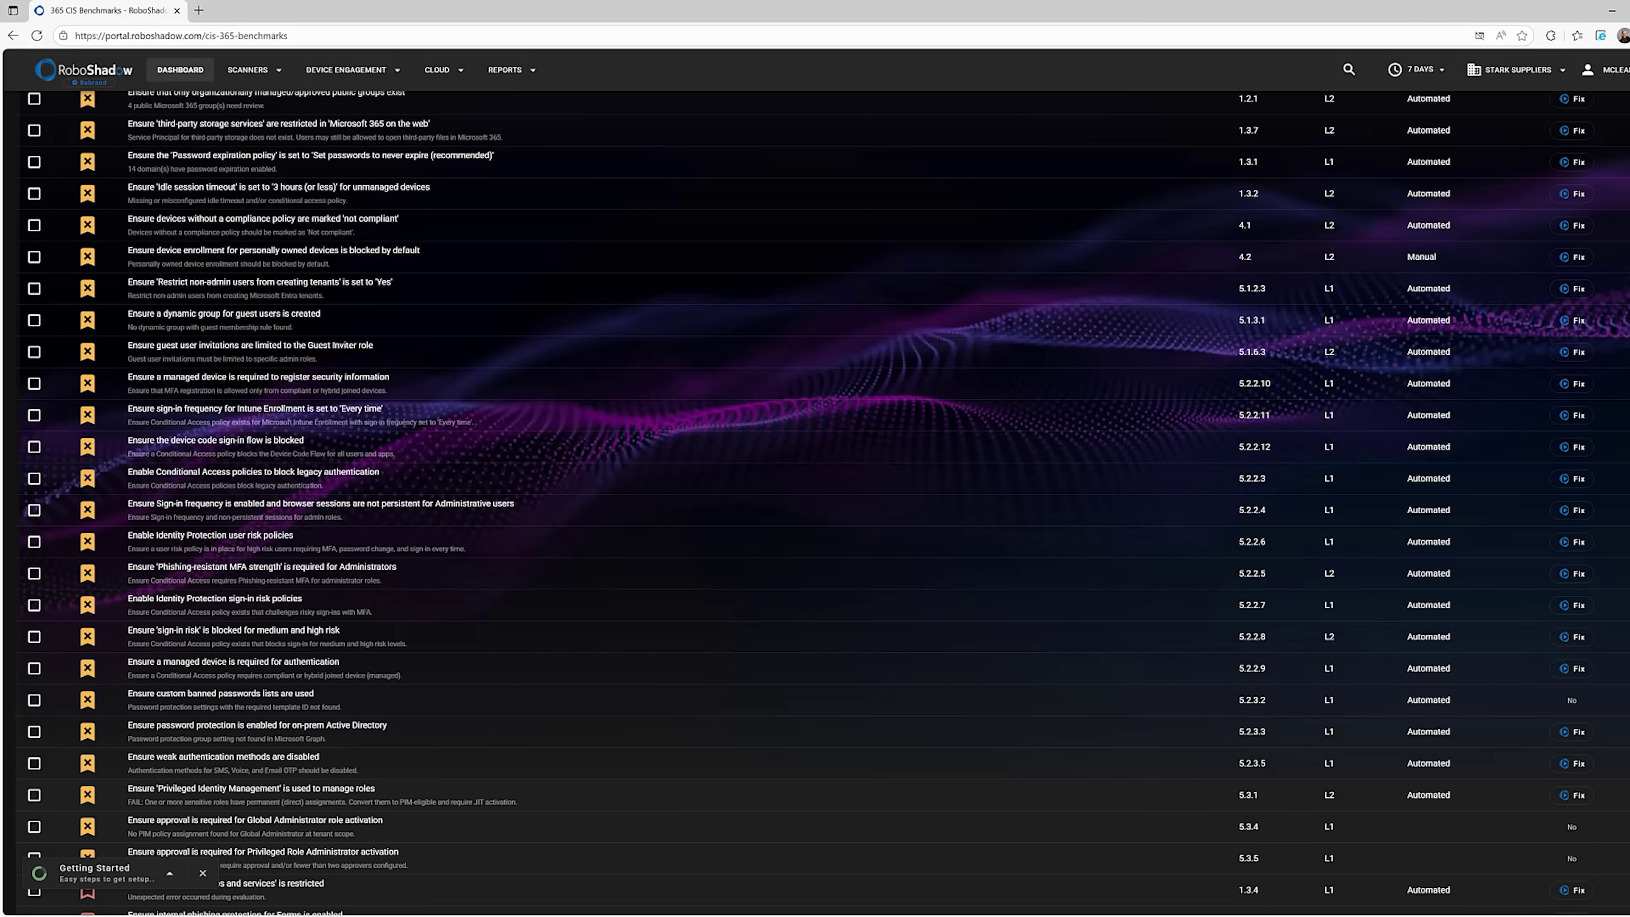
{"action": "scroll", "coordinate": [815, 501], "scroll_direction": "up", "scroll_amount": 8}
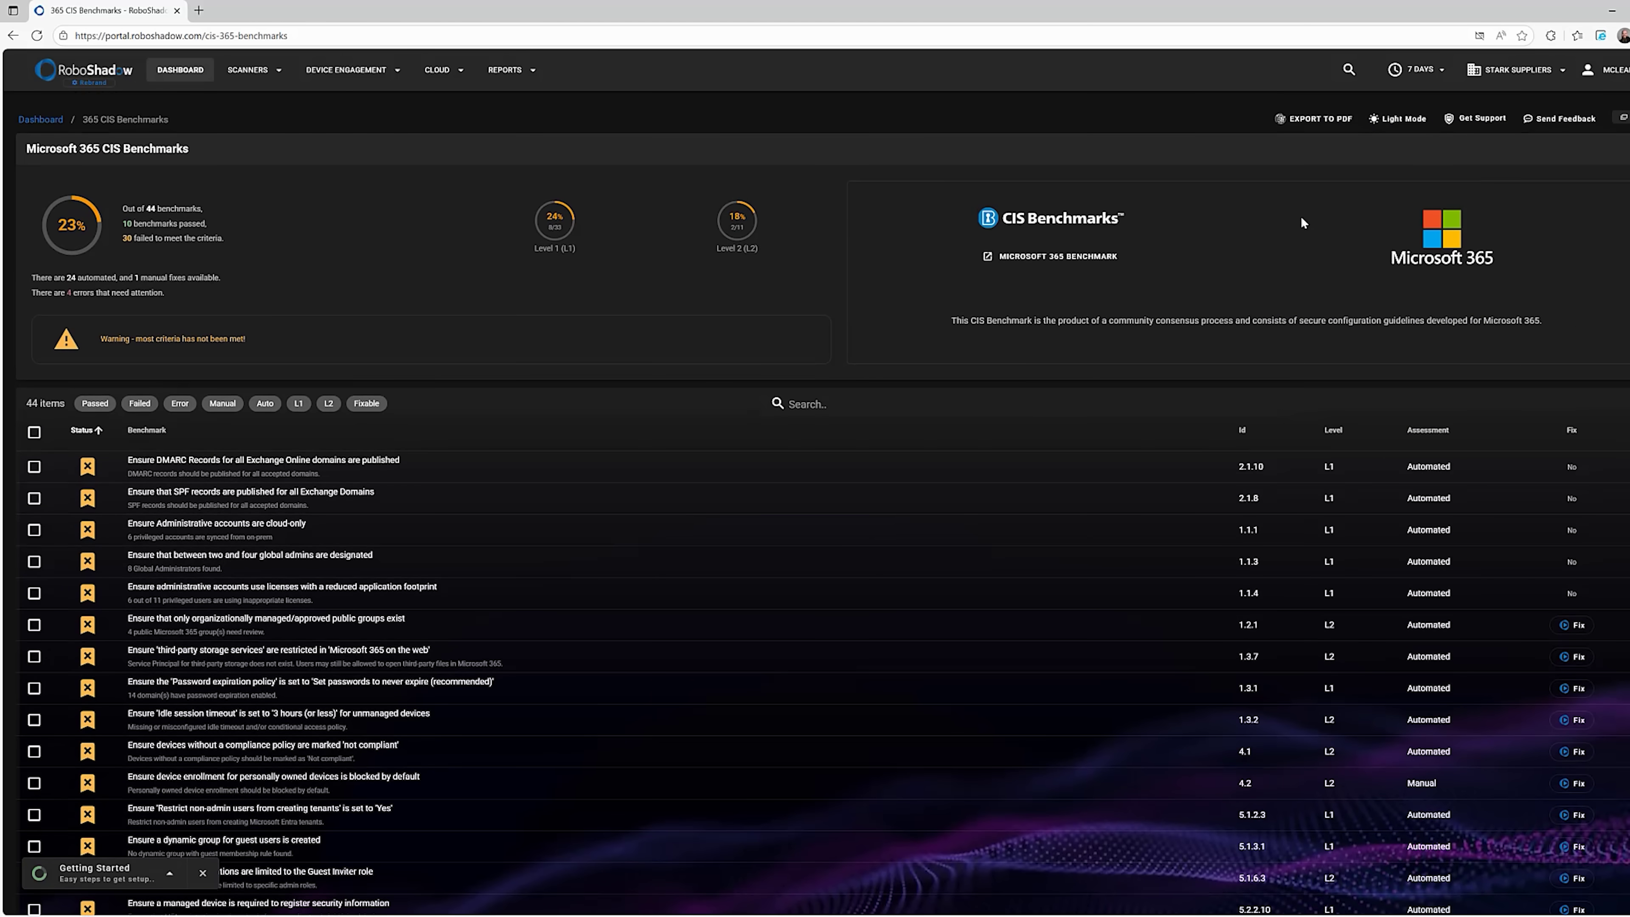
Open the Cyber Heal device list, check the available actions for LAPTOP - Gla - 78944 and open its device details
{"action": "left_click", "coordinate": [363, 72]}
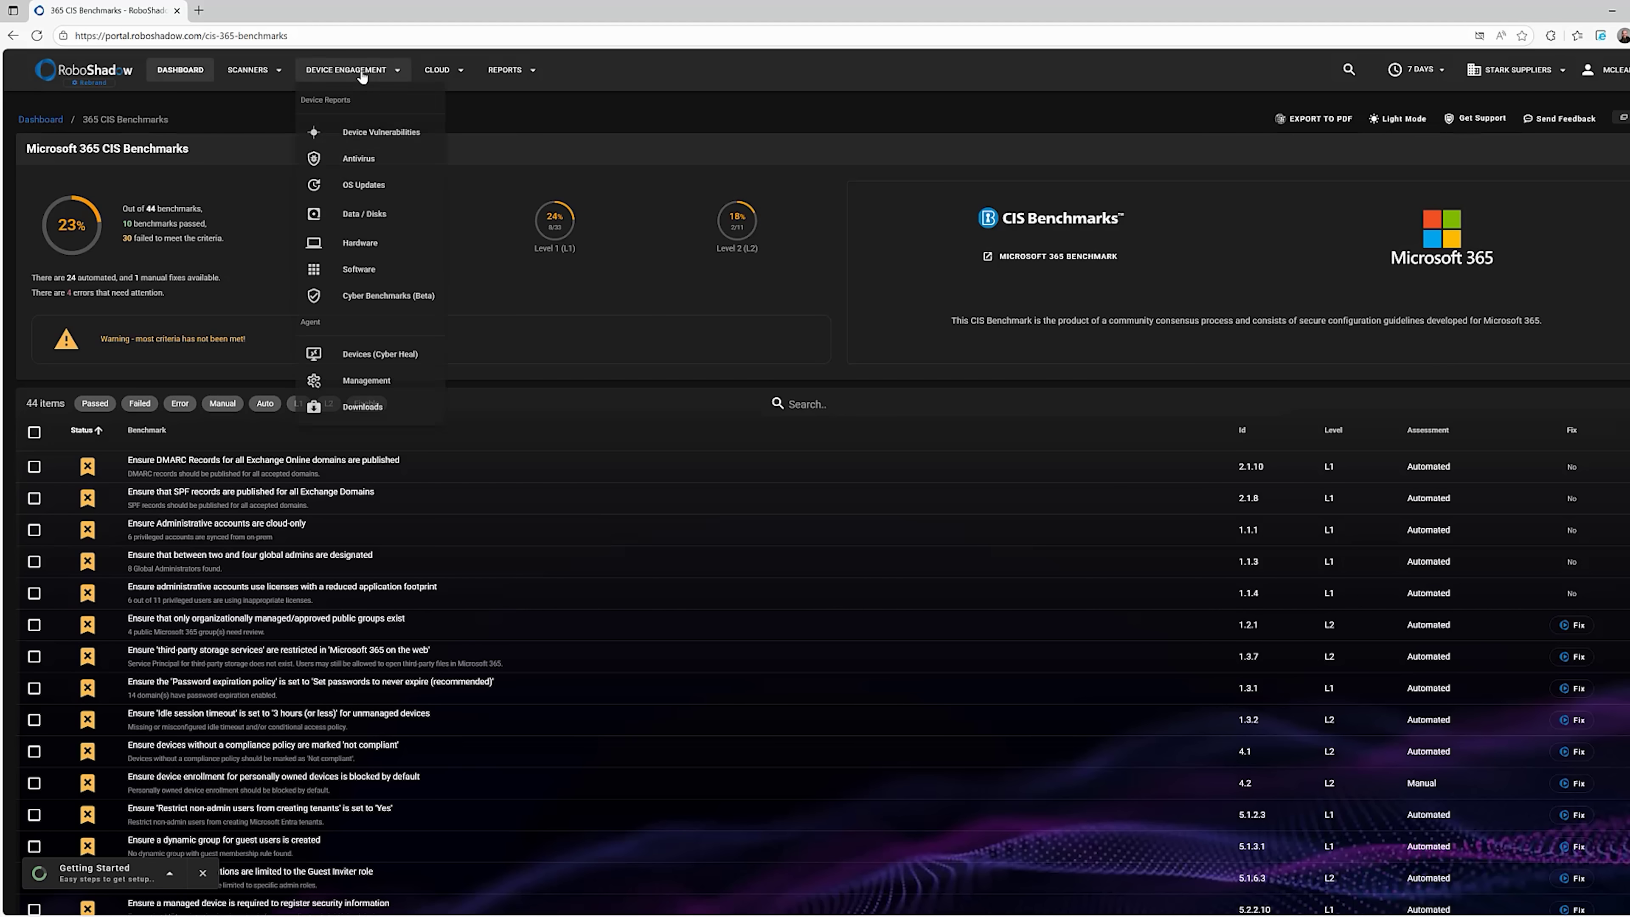
{"action": "left_click", "coordinate": [387, 361]}
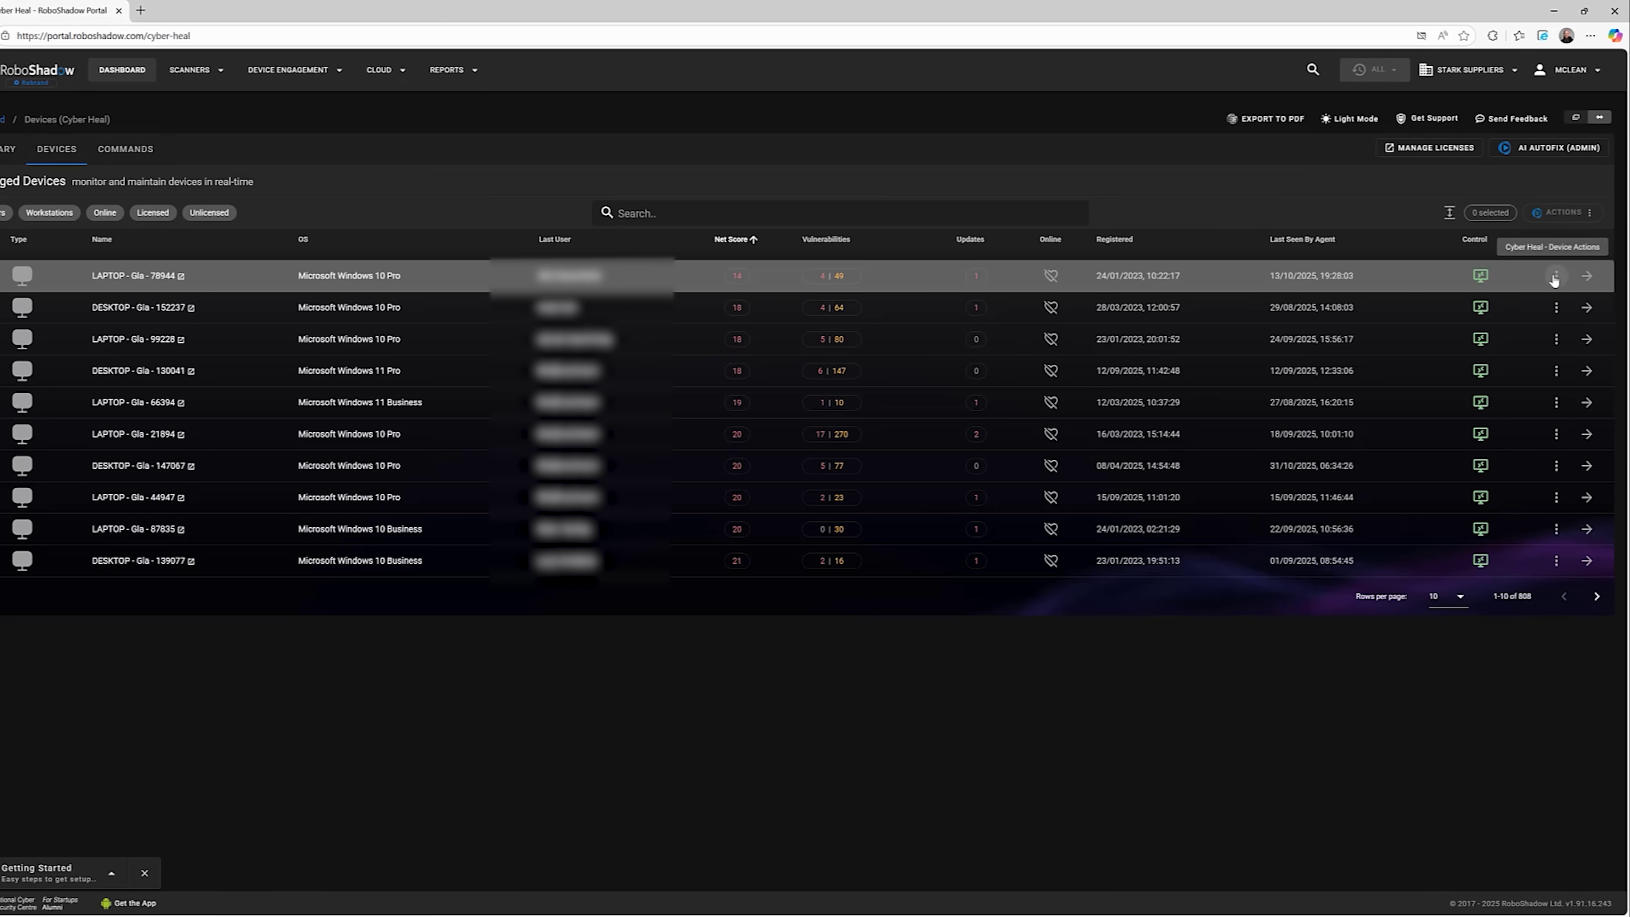
{"action": "left_click", "coordinate": [1588, 275]}
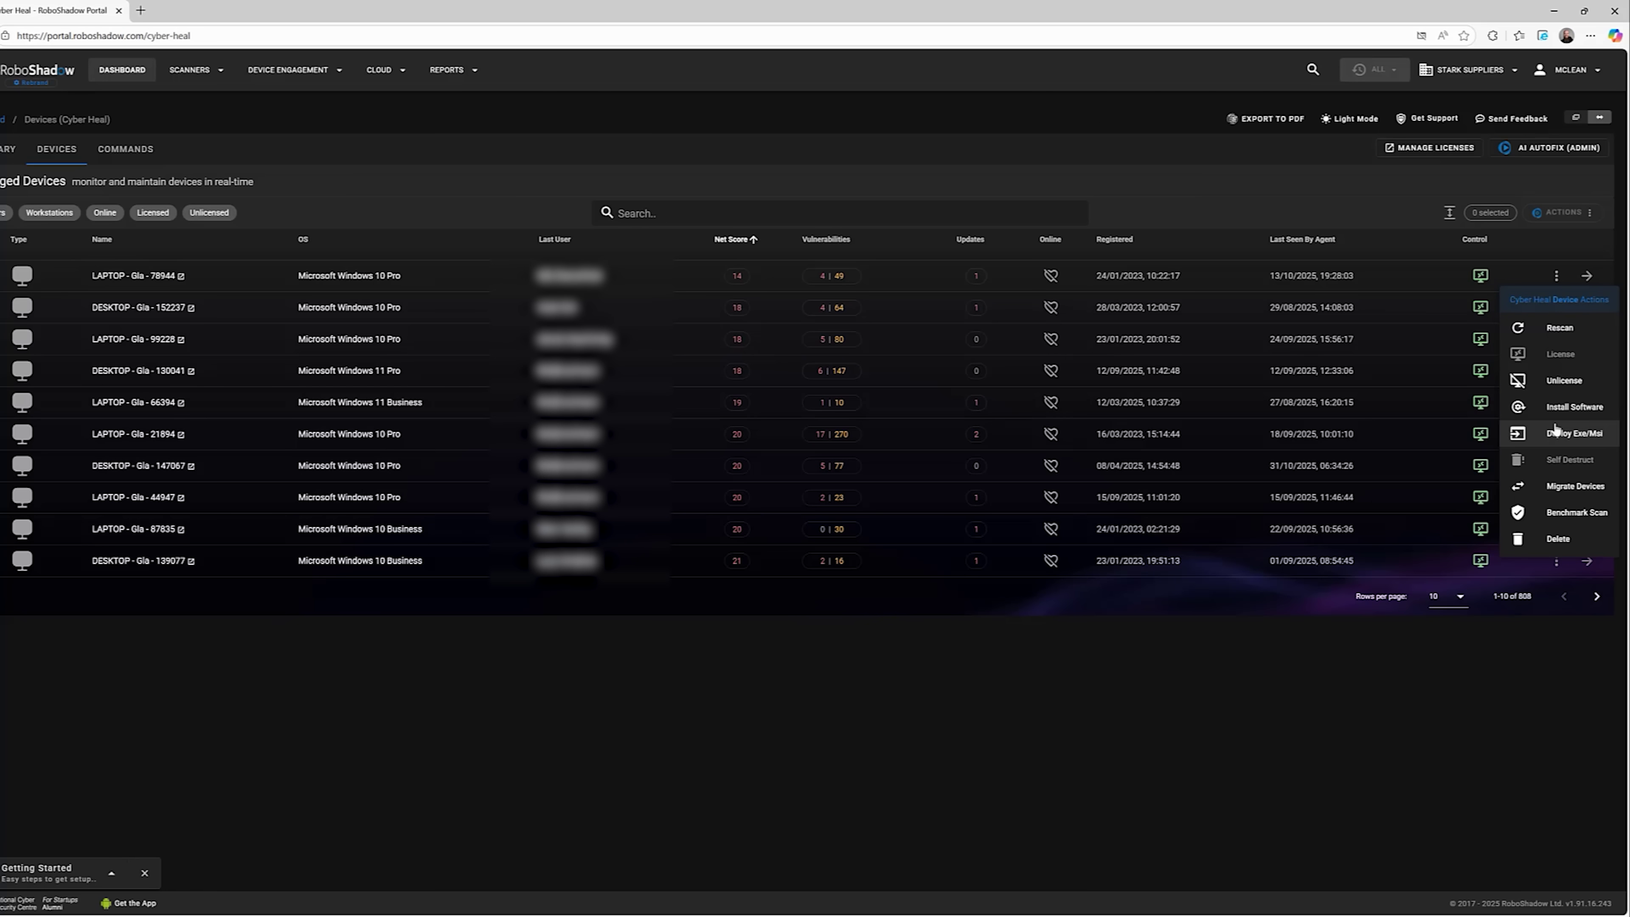
{"action": "left_click", "coordinate": [1588, 283]}
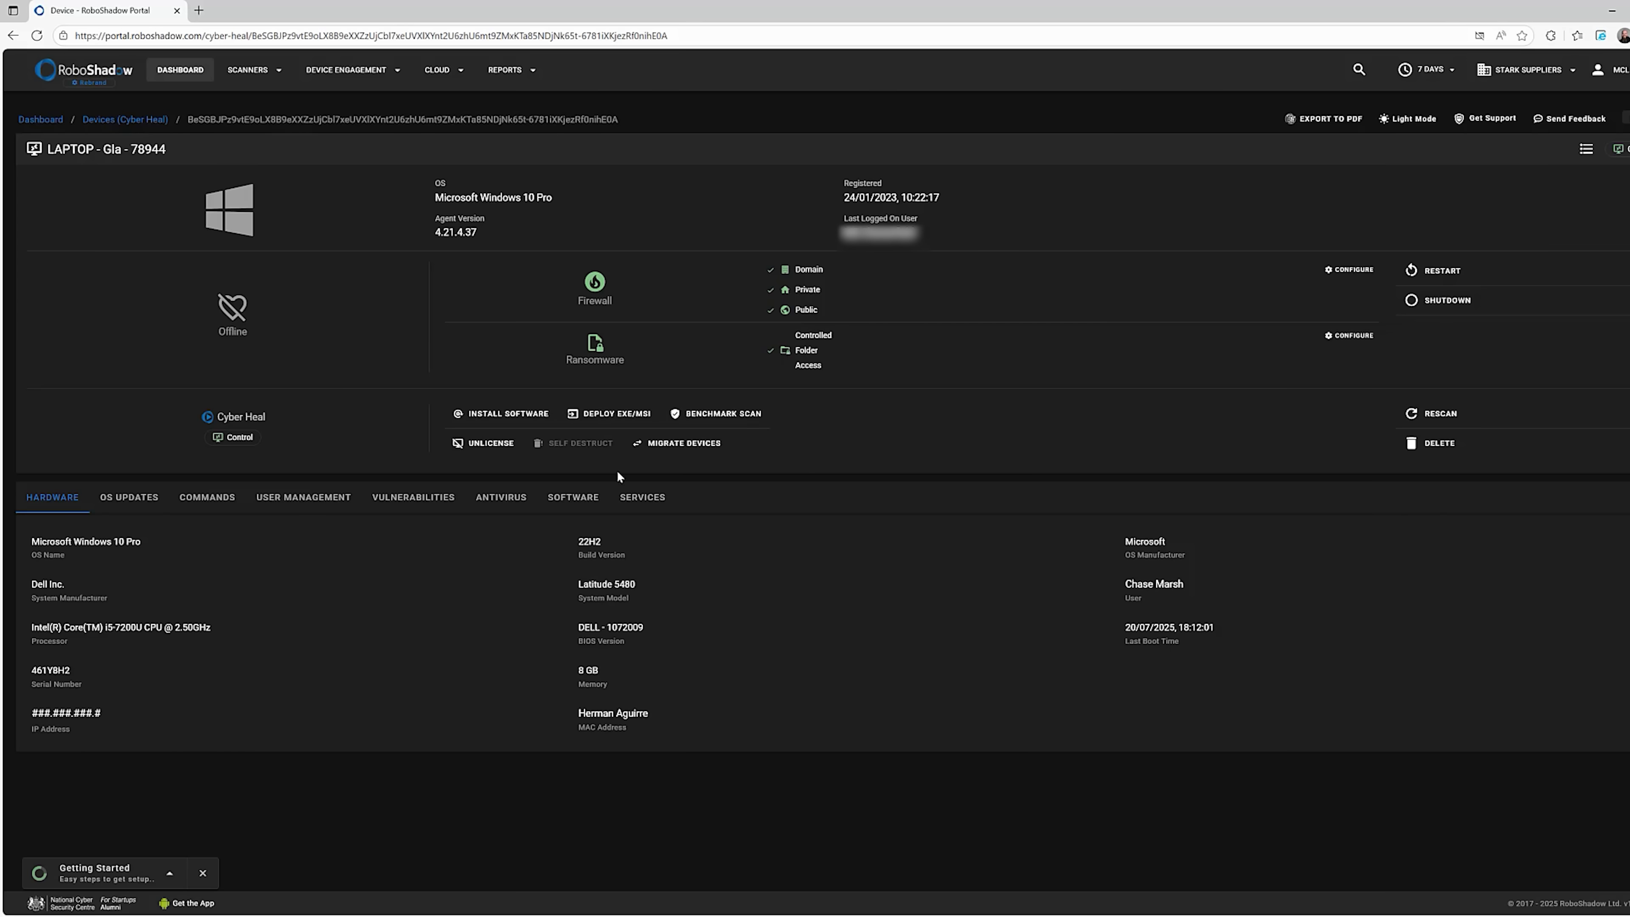
Review the pending OS updates and the vulnerabilities of LAPTOP - Gla - 78944
{"action": "left_click", "coordinate": [137, 495]}
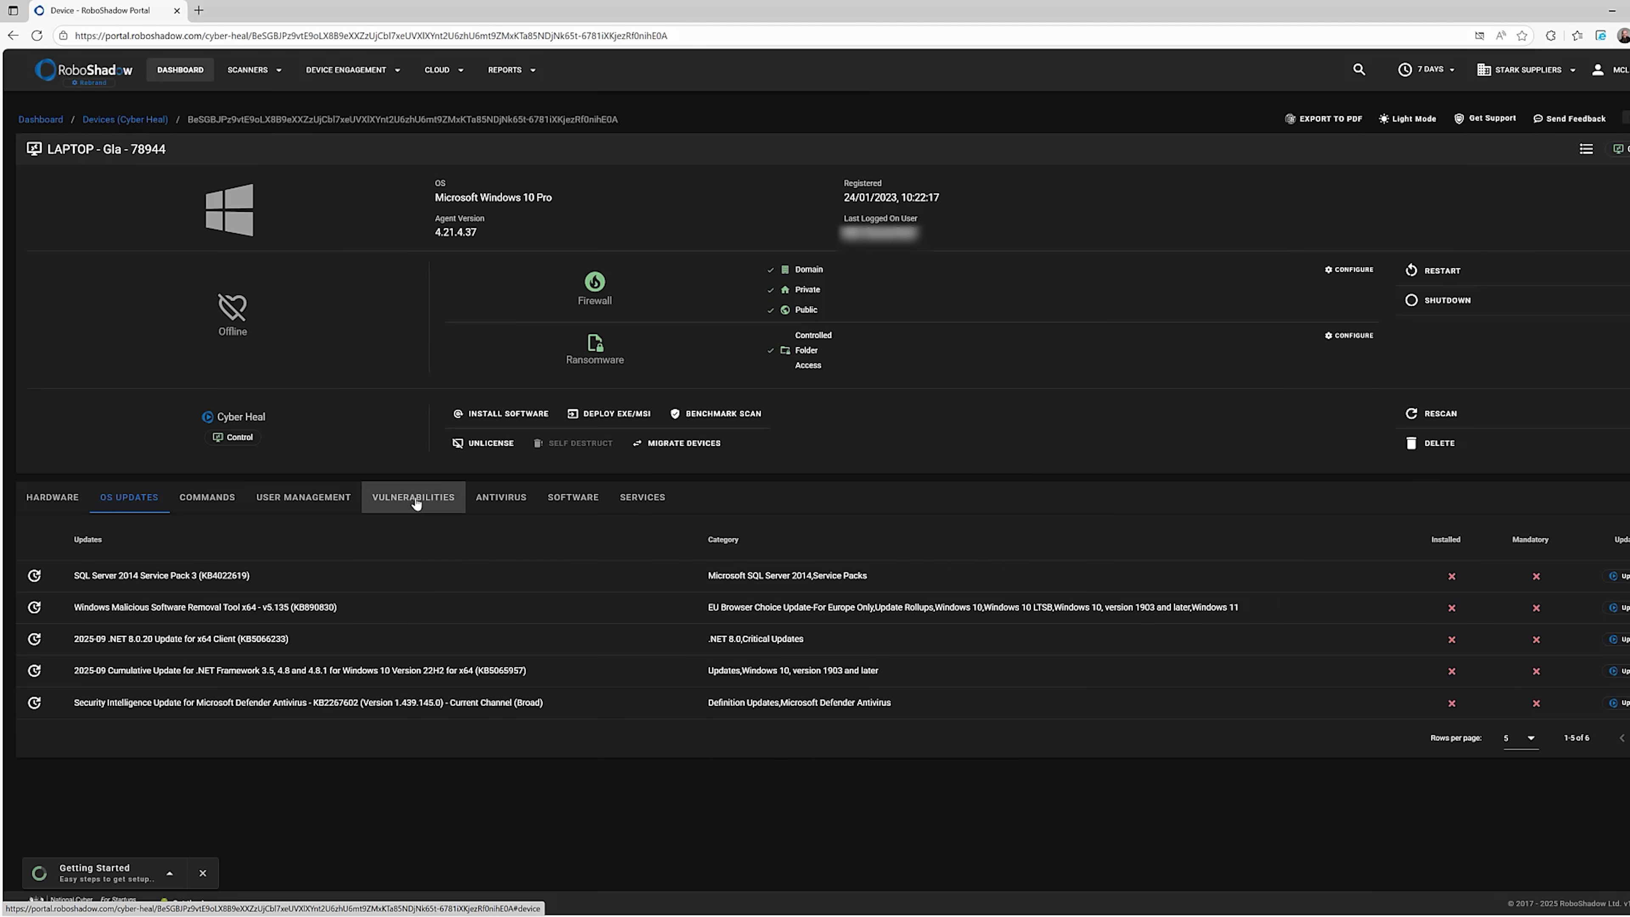
{"action": "left_click", "coordinate": [417, 504]}
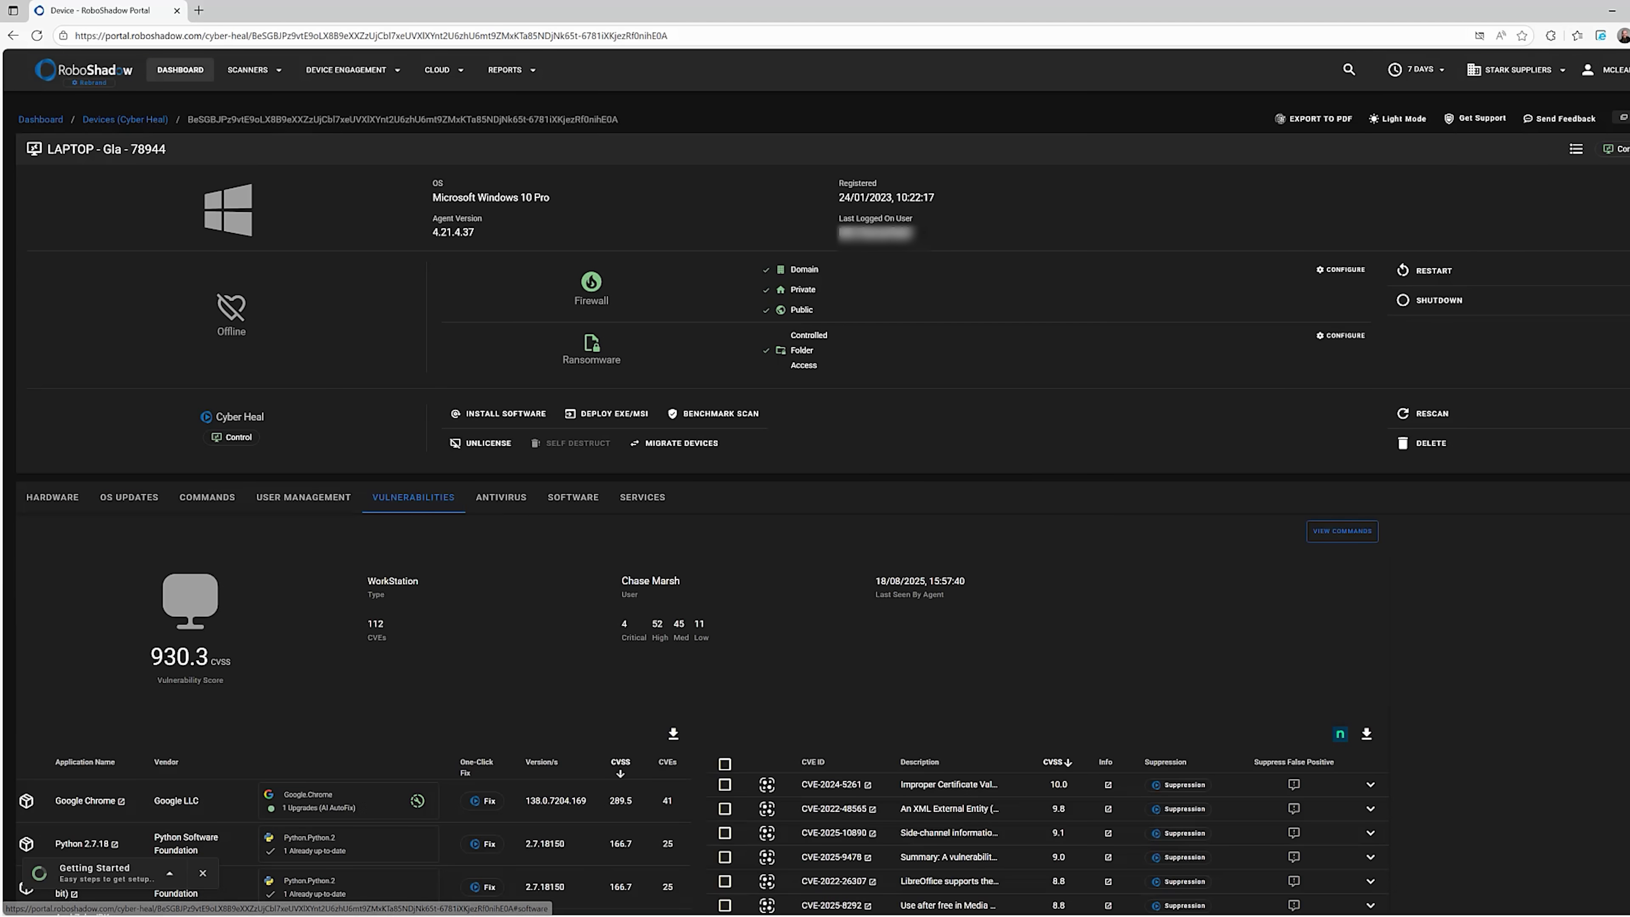
Look through the laptop's vulnerable applications and CVEs, and open the Antivirus report to examine its threats and device list
{"action": "scroll", "coordinate": [1277, 687], "scroll_direction": "down", "scroll_amount": 4}
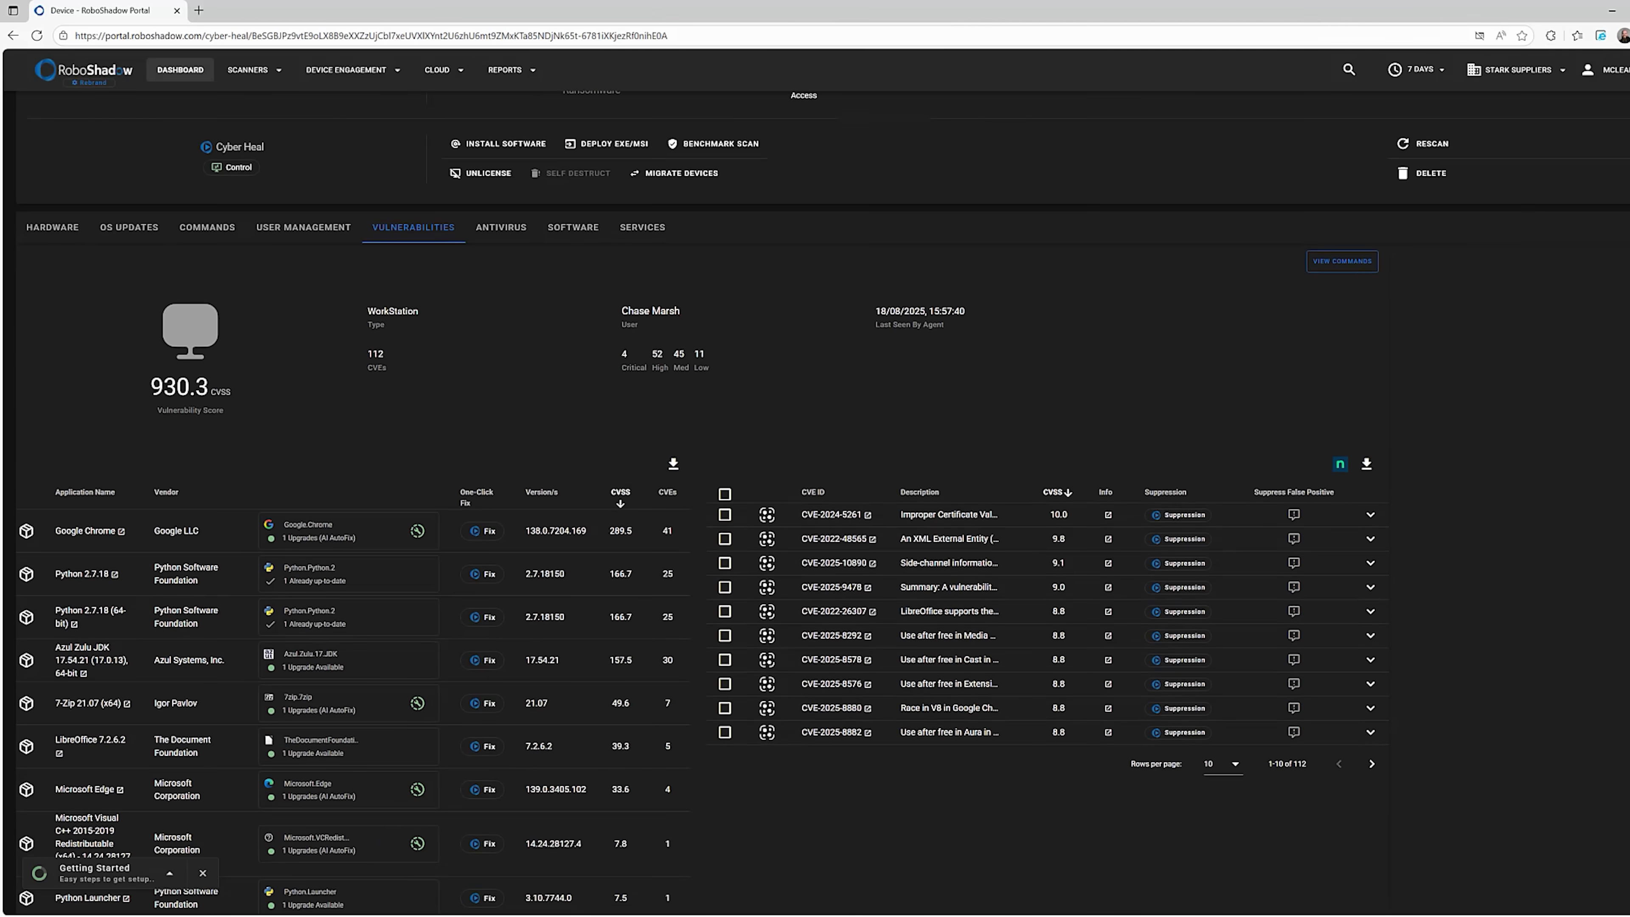
{"action": "scroll", "coordinate": [1278, 687], "scroll_direction": "up", "scroll_amount": 4}
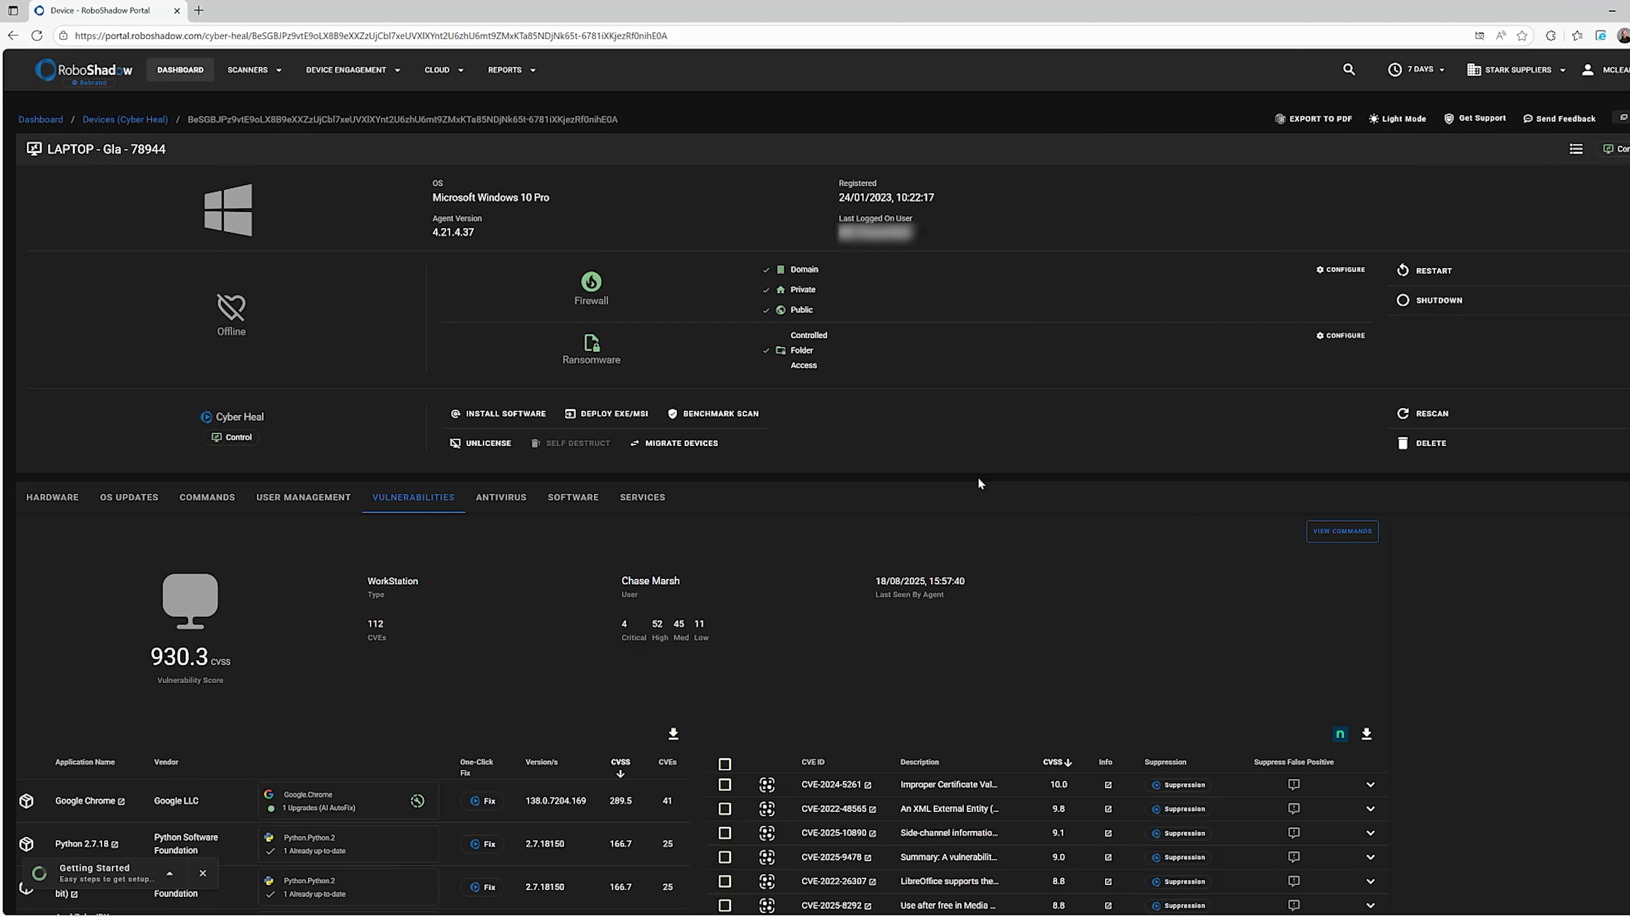
{"action": "left_click", "coordinate": [372, 70]}
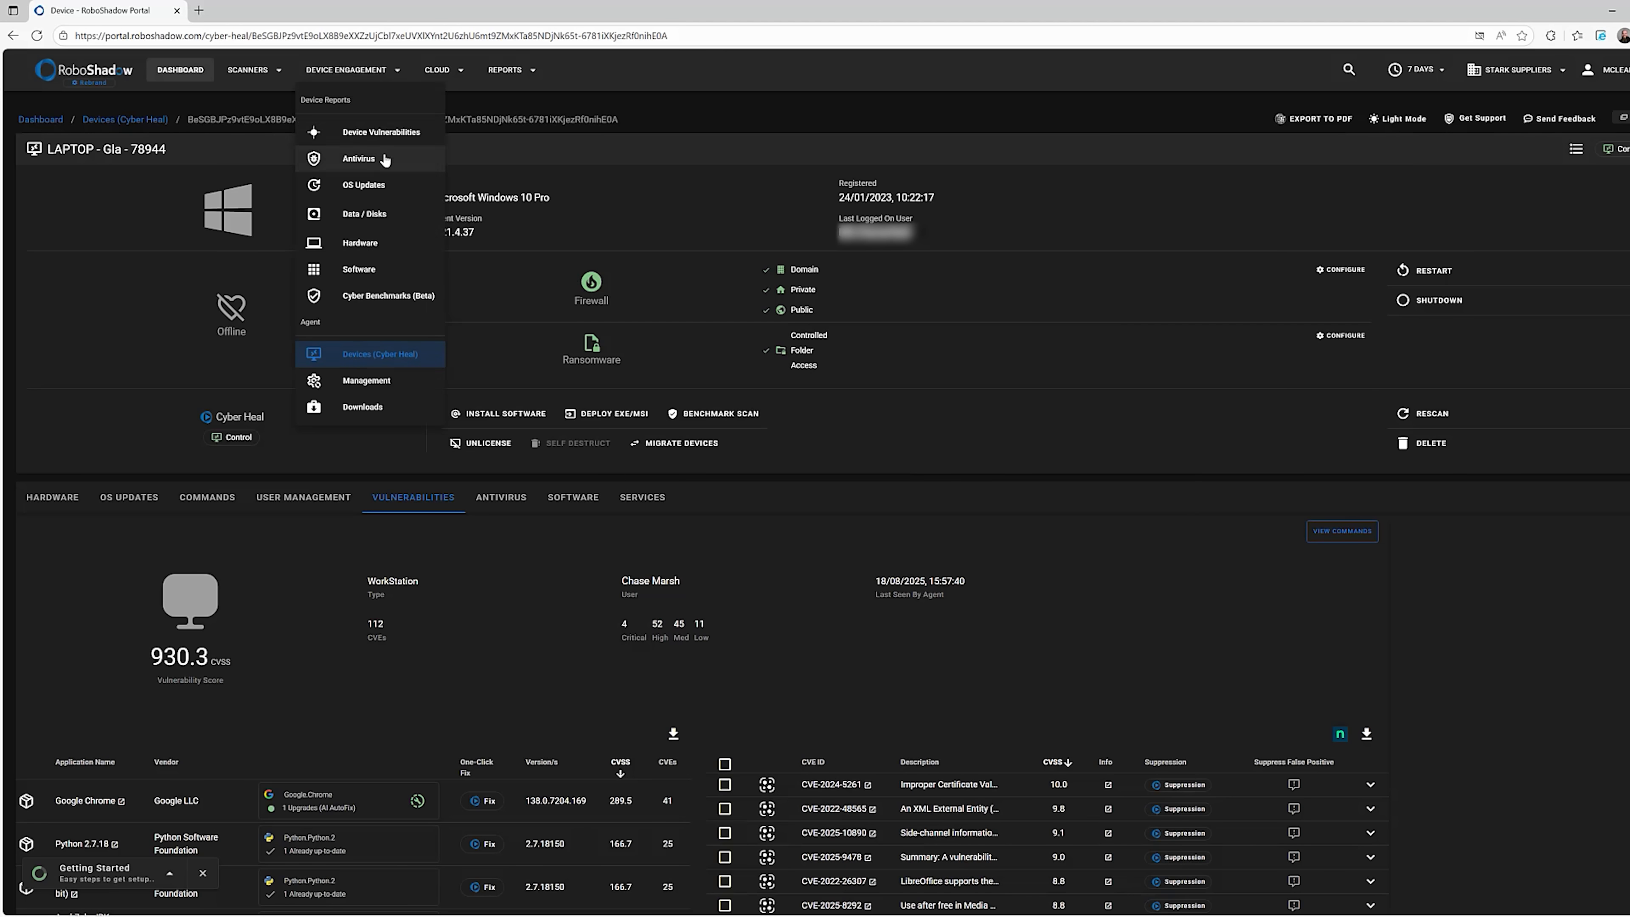
{"action": "left_click", "coordinate": [360, 158]}
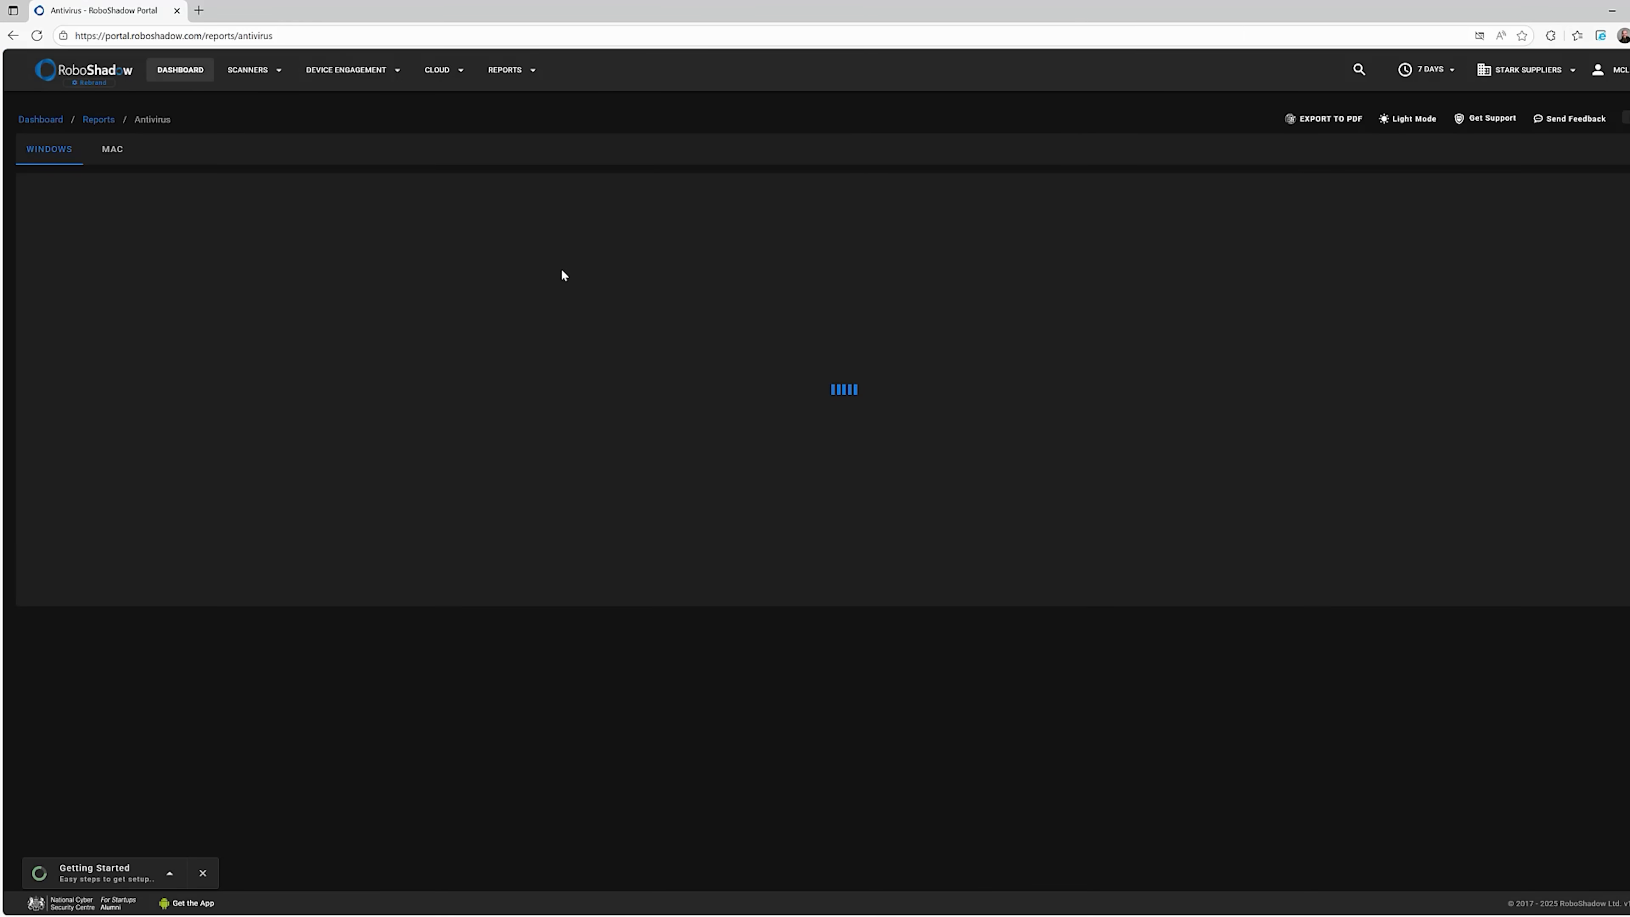
{"action": "scroll", "coordinate": [815, 513], "scroll_direction": "down", "scroll_amount": 5}
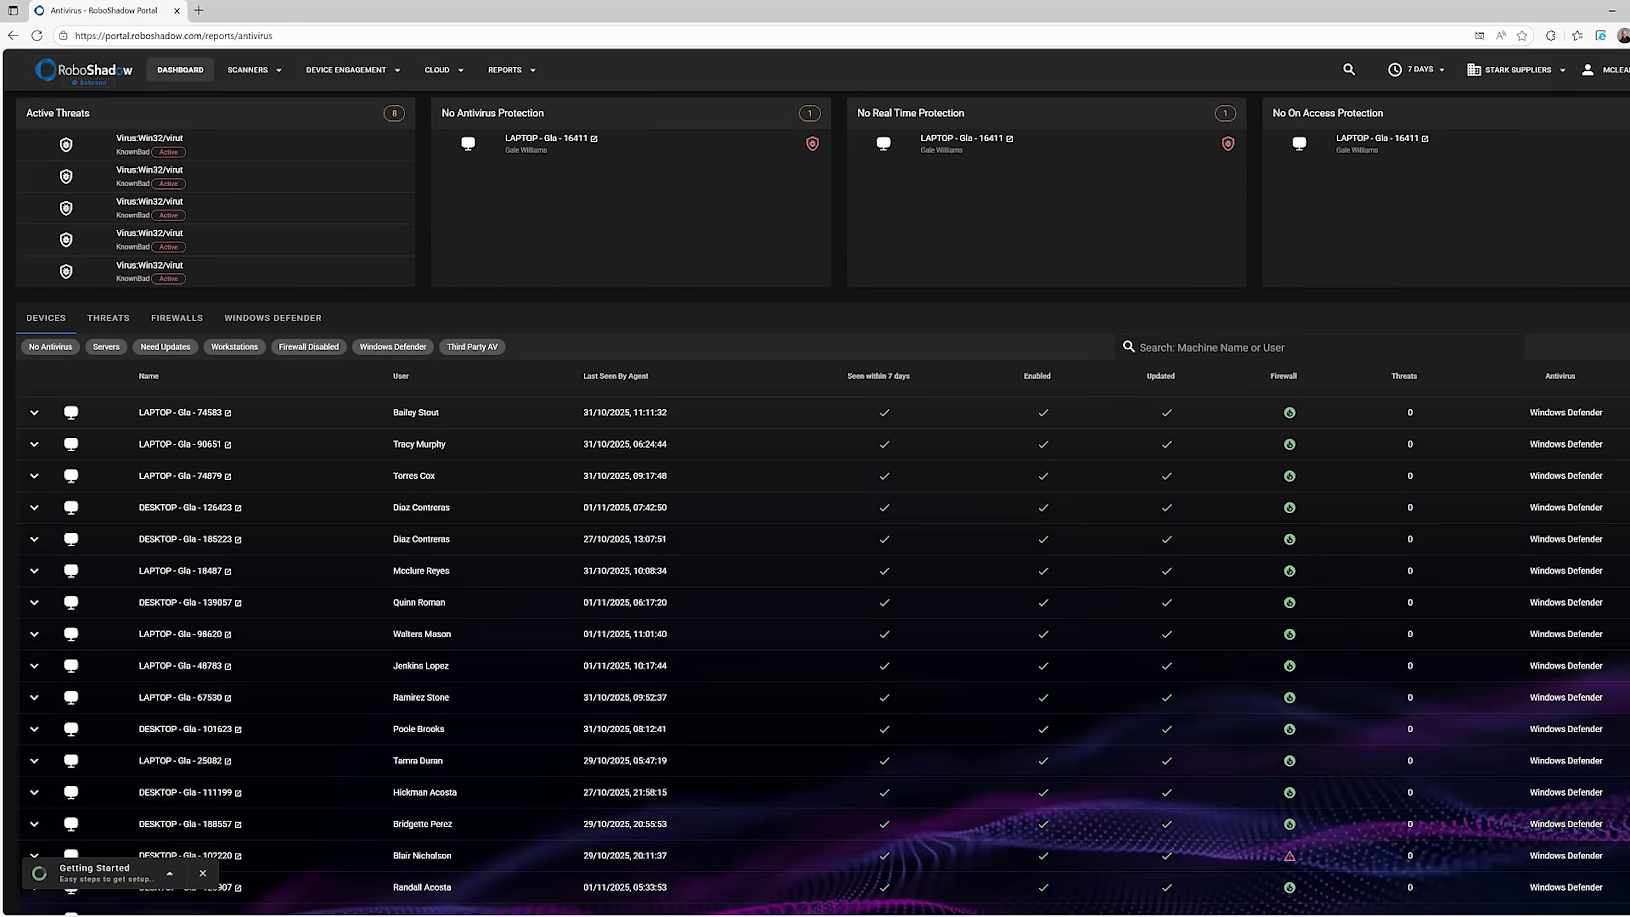
{"action": "scroll", "coordinate": [356, 475], "scroll_direction": "down", "scroll_amount": 3}
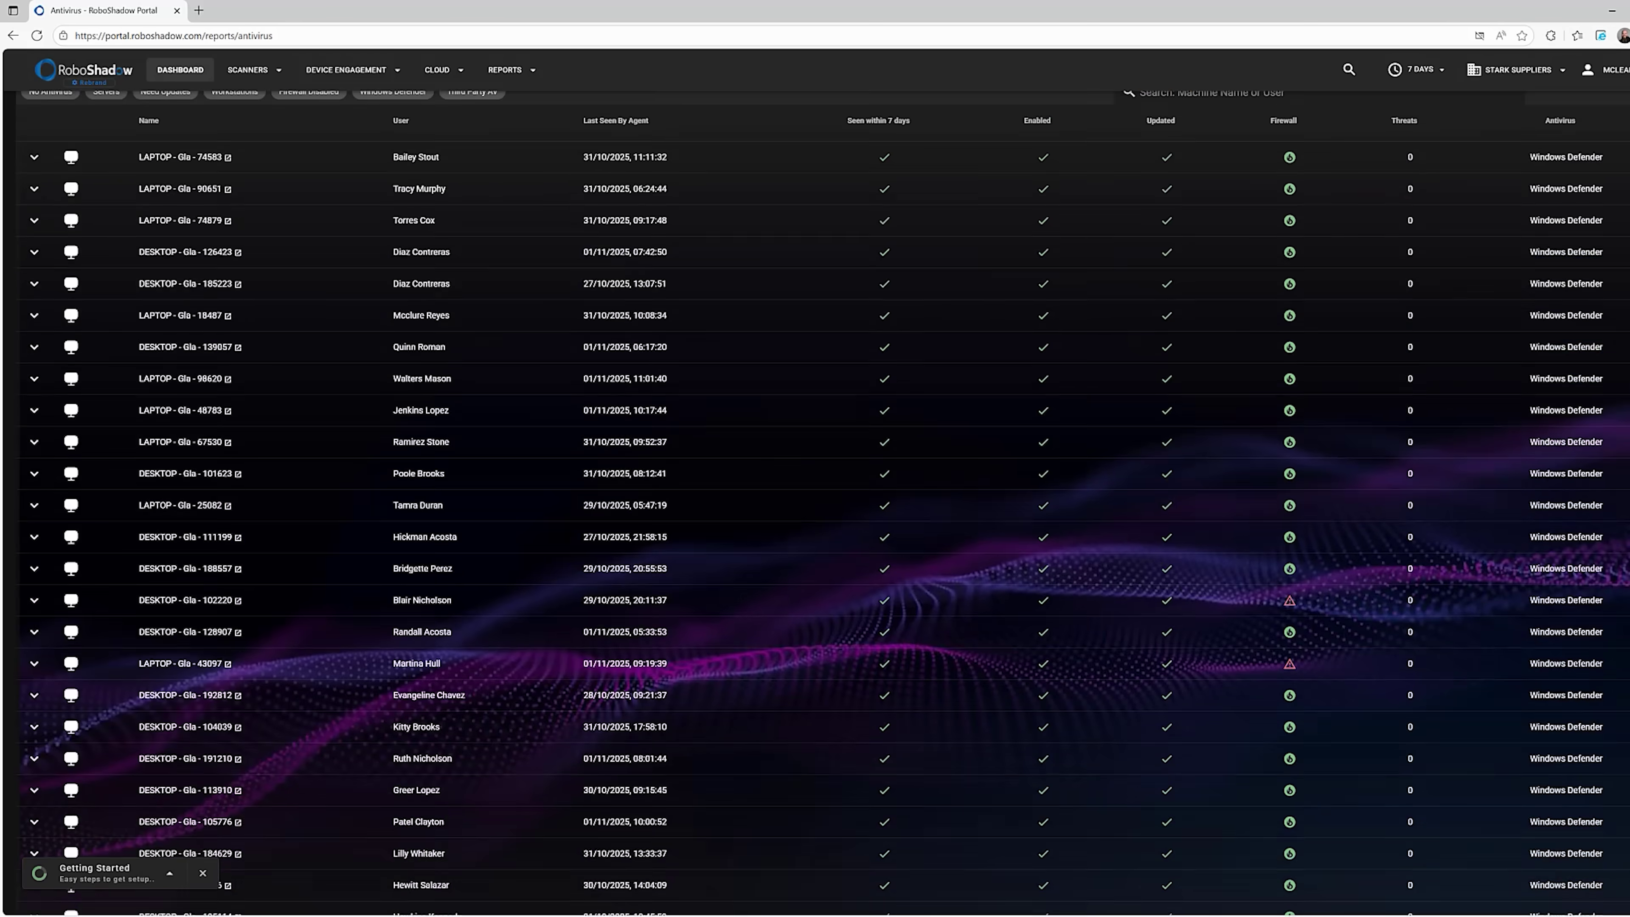
{"action": "scroll", "coordinate": [356, 475], "scroll_direction": "up", "scroll_amount": 8}
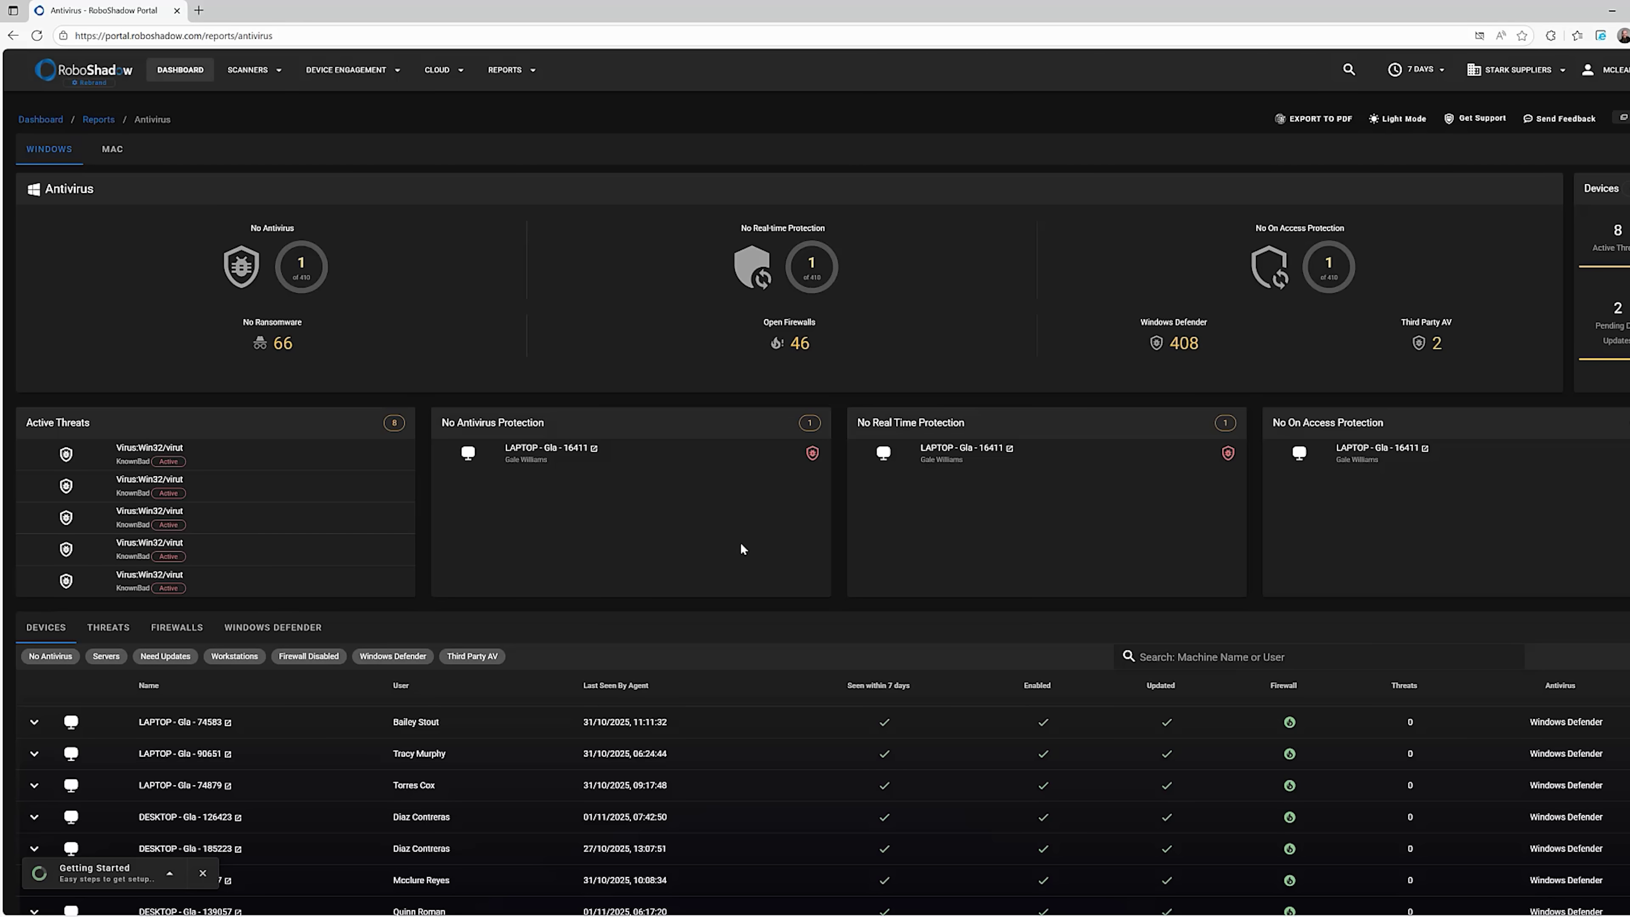
View the vulnerable applications in the Device Vulnerabilities report and open the LAN Scanner
{"action": "left_click", "coordinate": [352, 69]}
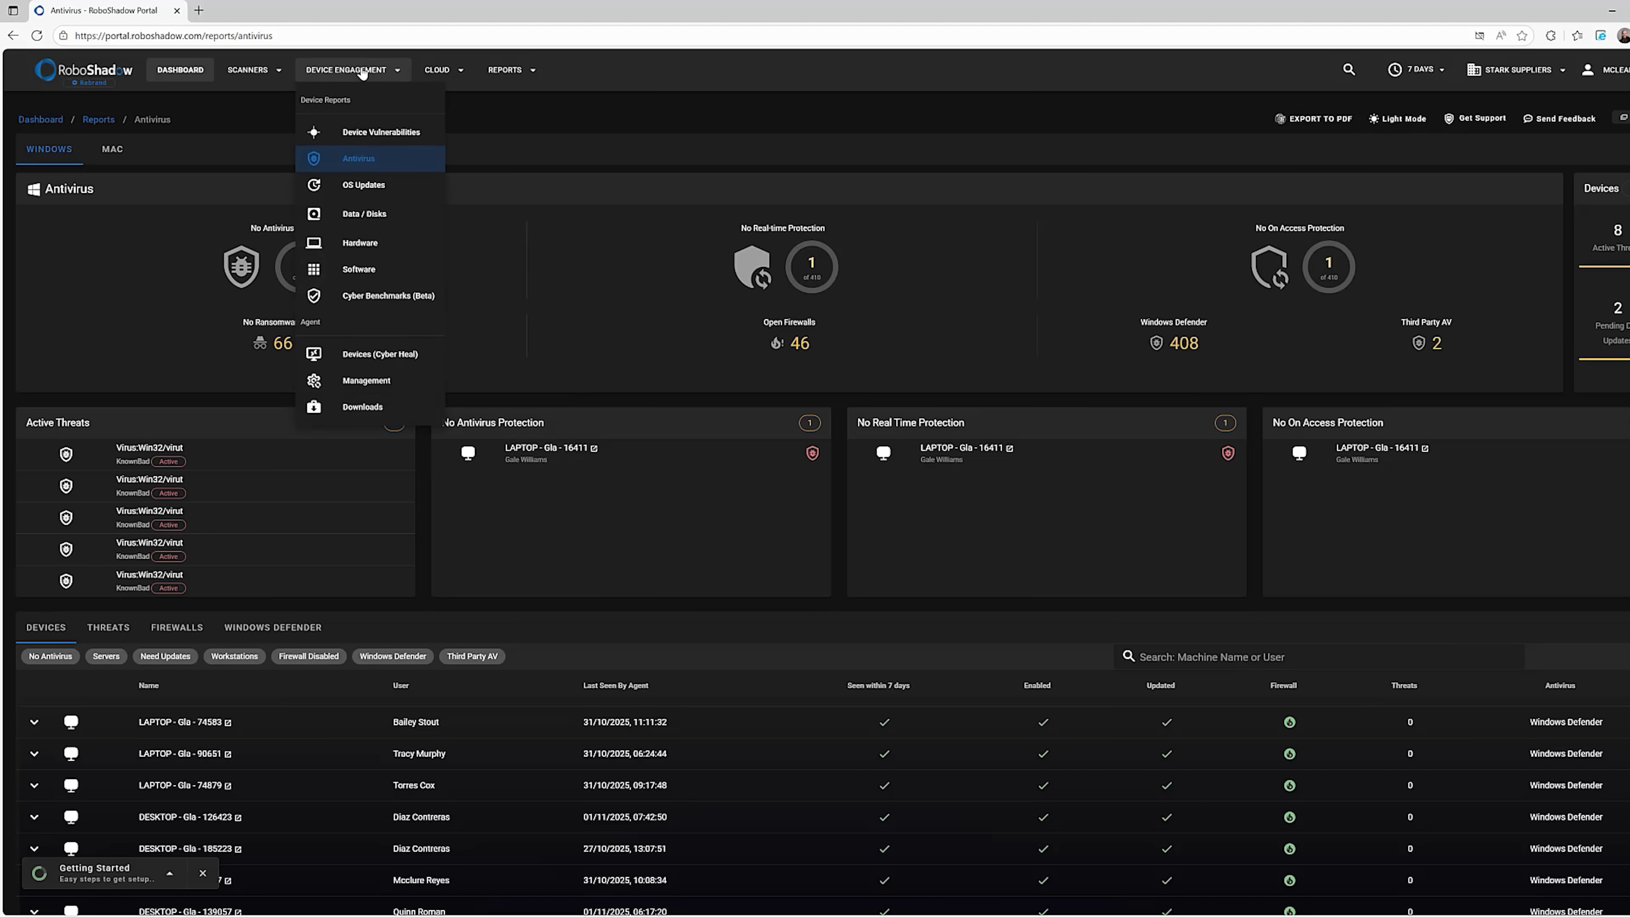
{"action": "left_click", "coordinate": [367, 130]}
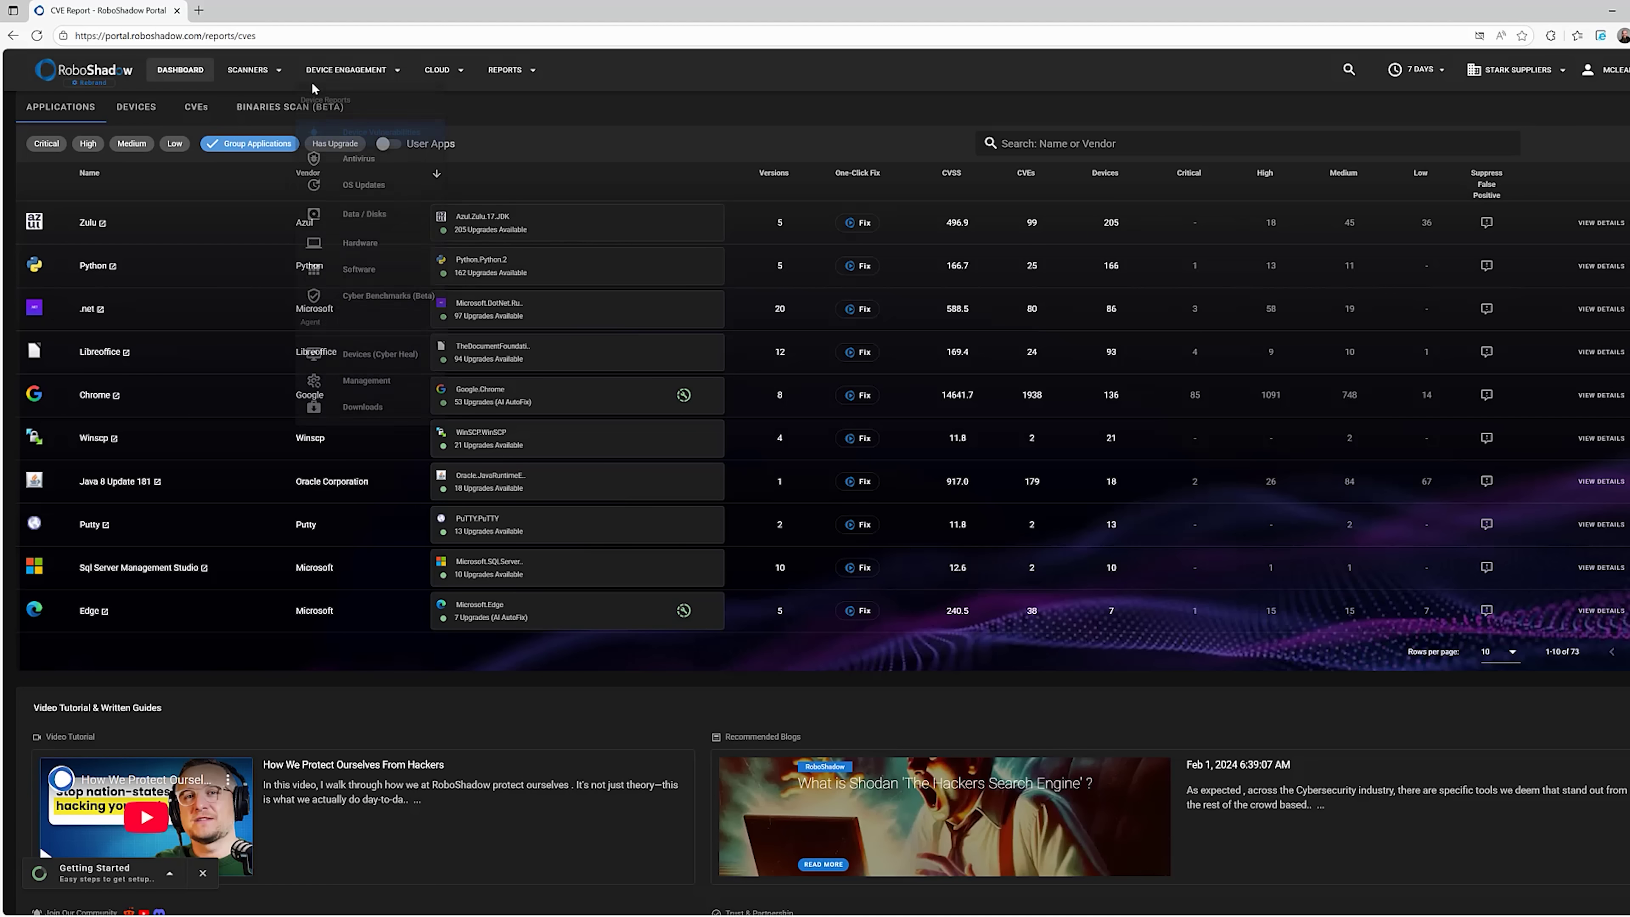
{"action": "mouse_move", "coordinate": [277, 76]}
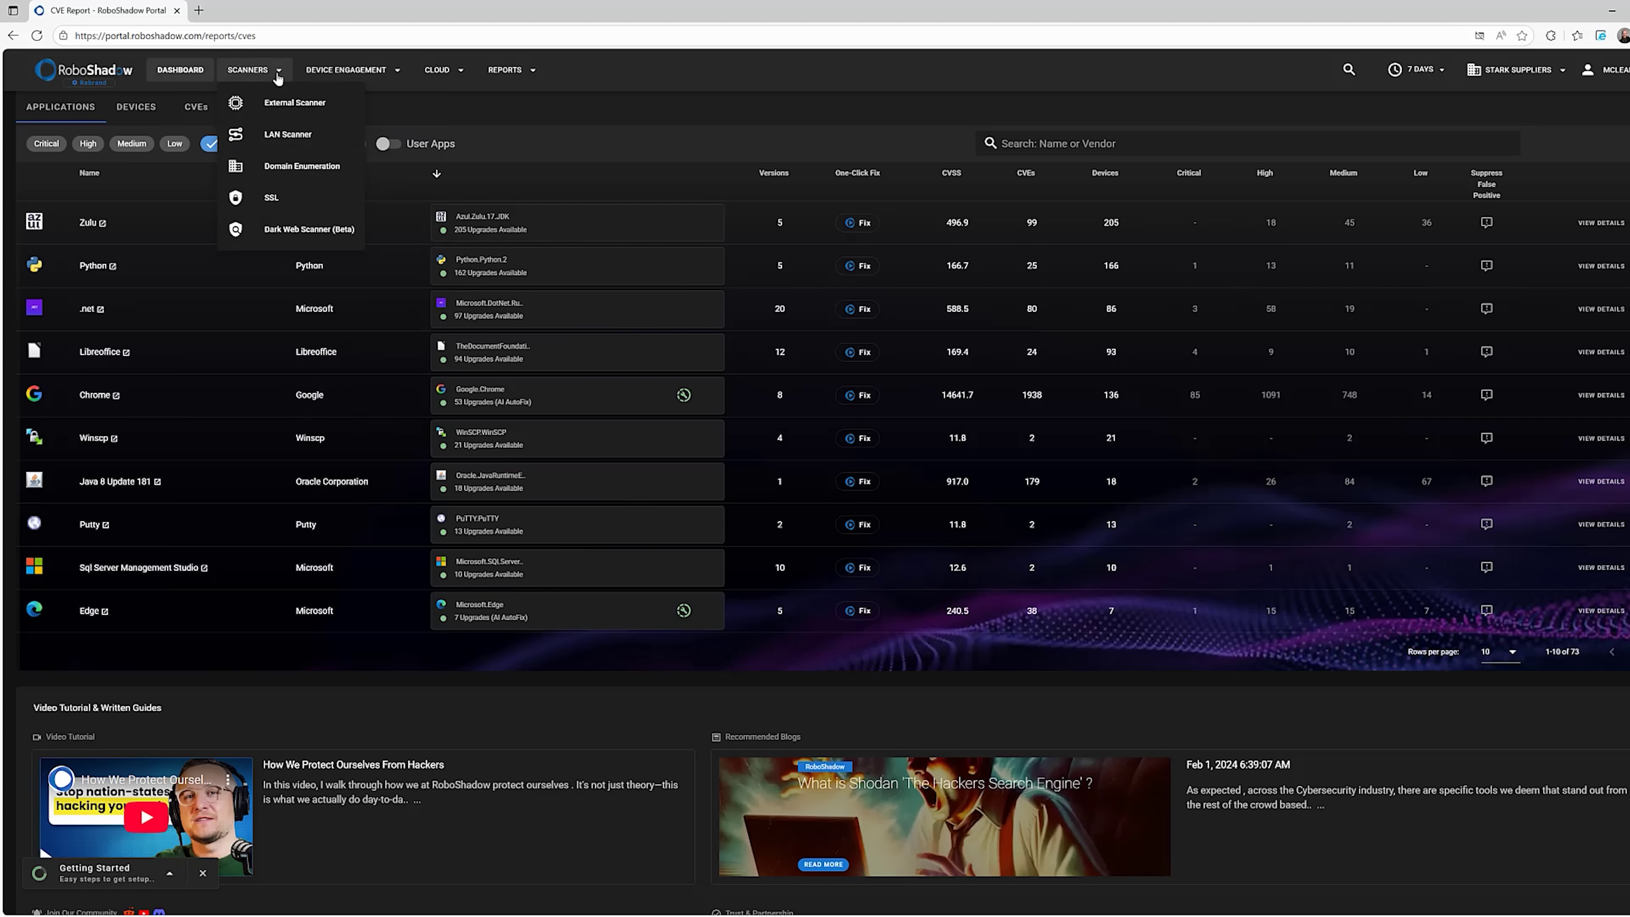
{"action": "left_click", "coordinate": [286, 135]}
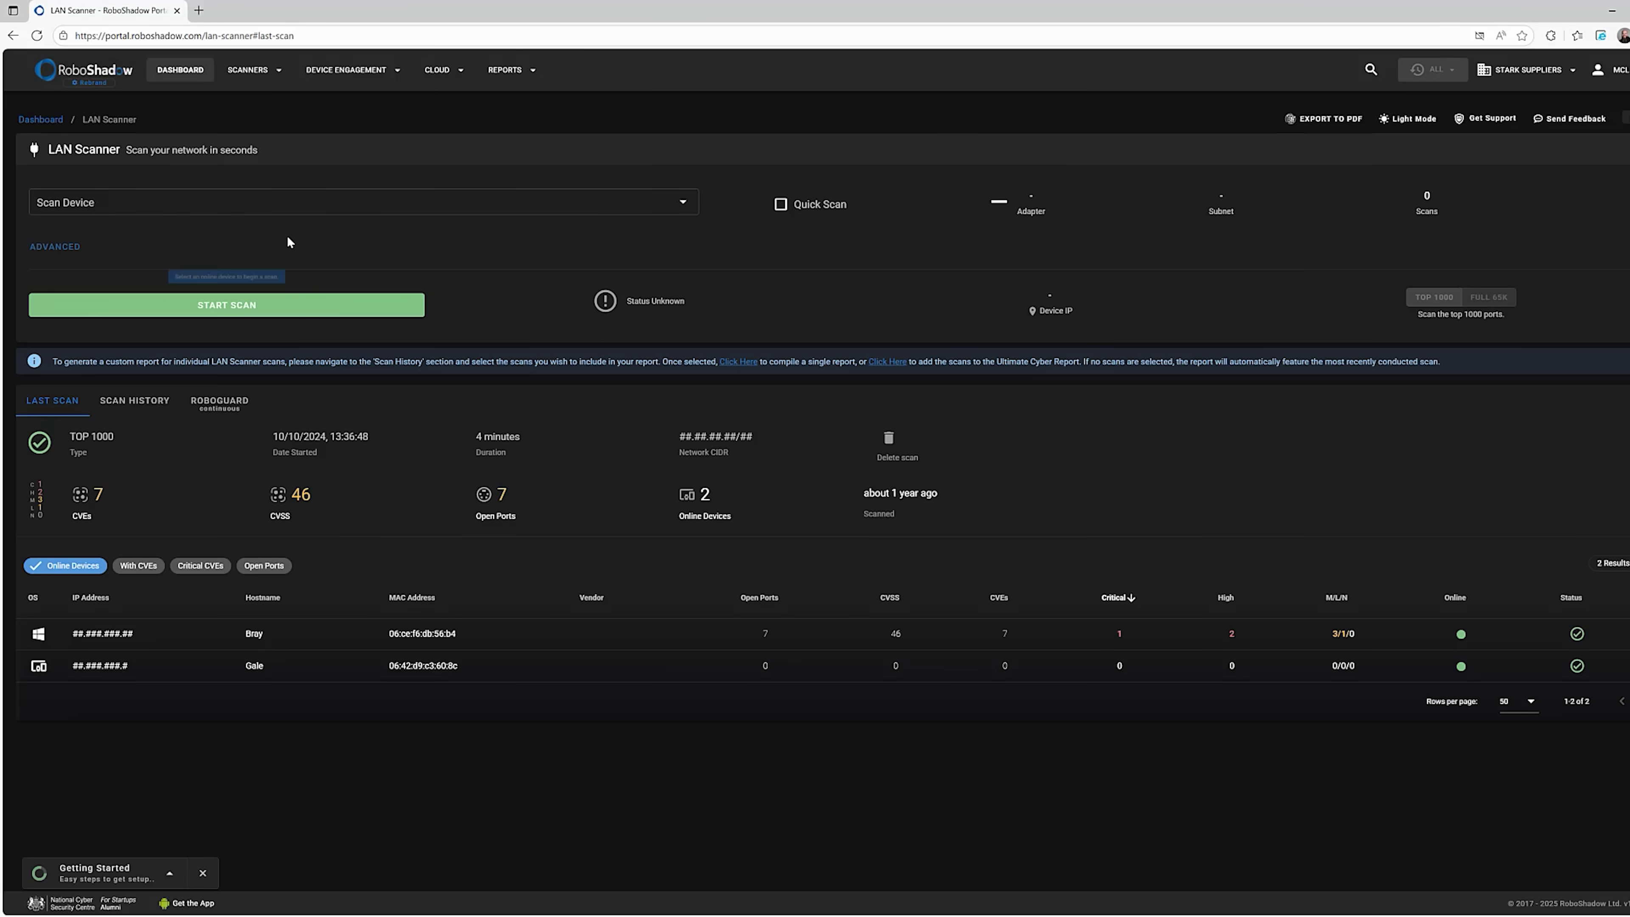
Check the LAN Scanner's available scan devices, its last scan results and the RoboGuard schedule view, returning to the last scan
{"action": "left_click", "coordinate": [693, 204]}
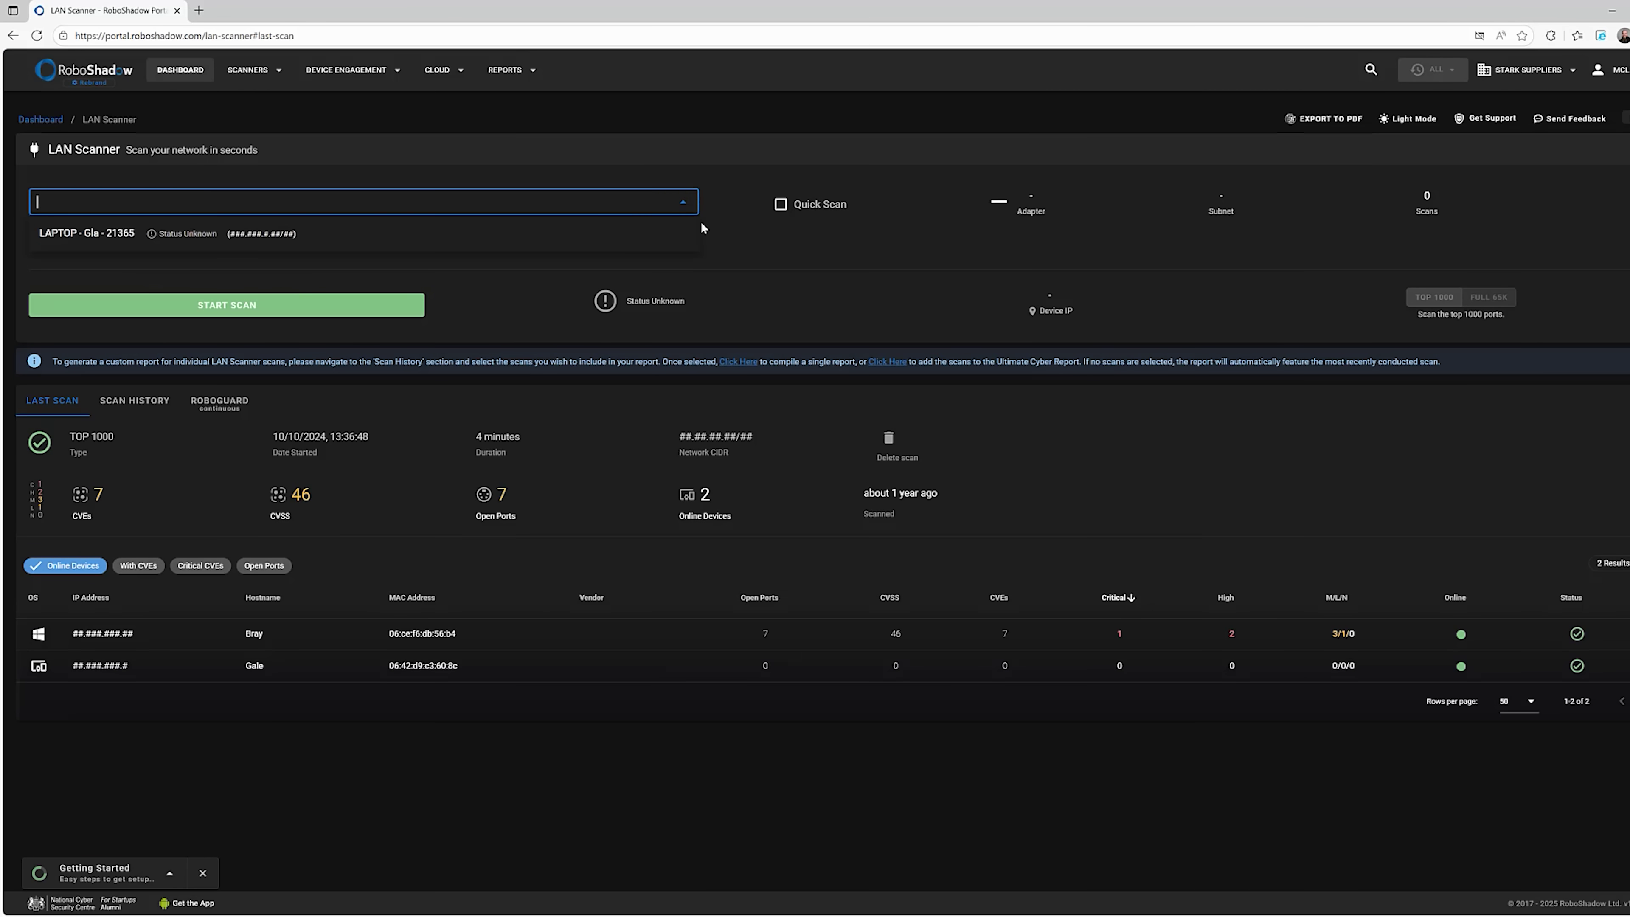
{"action": "left_click", "coordinate": [728, 237]}
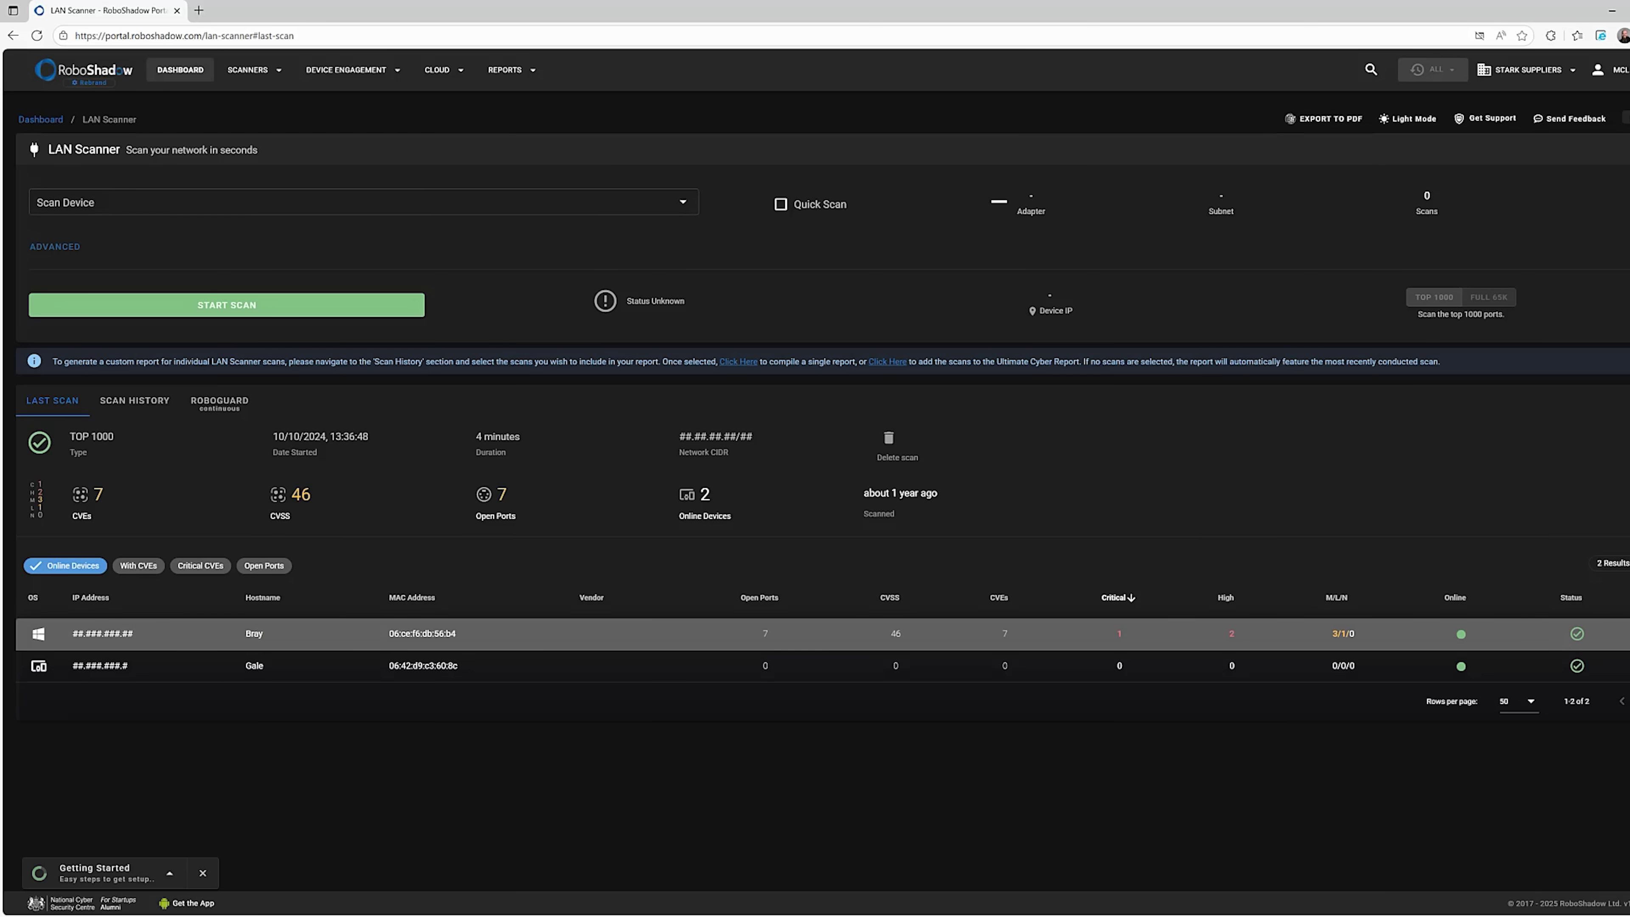
{"action": "left_click", "coordinate": [886, 633]}
{"action": "left_click", "coordinate": [885, 633]}
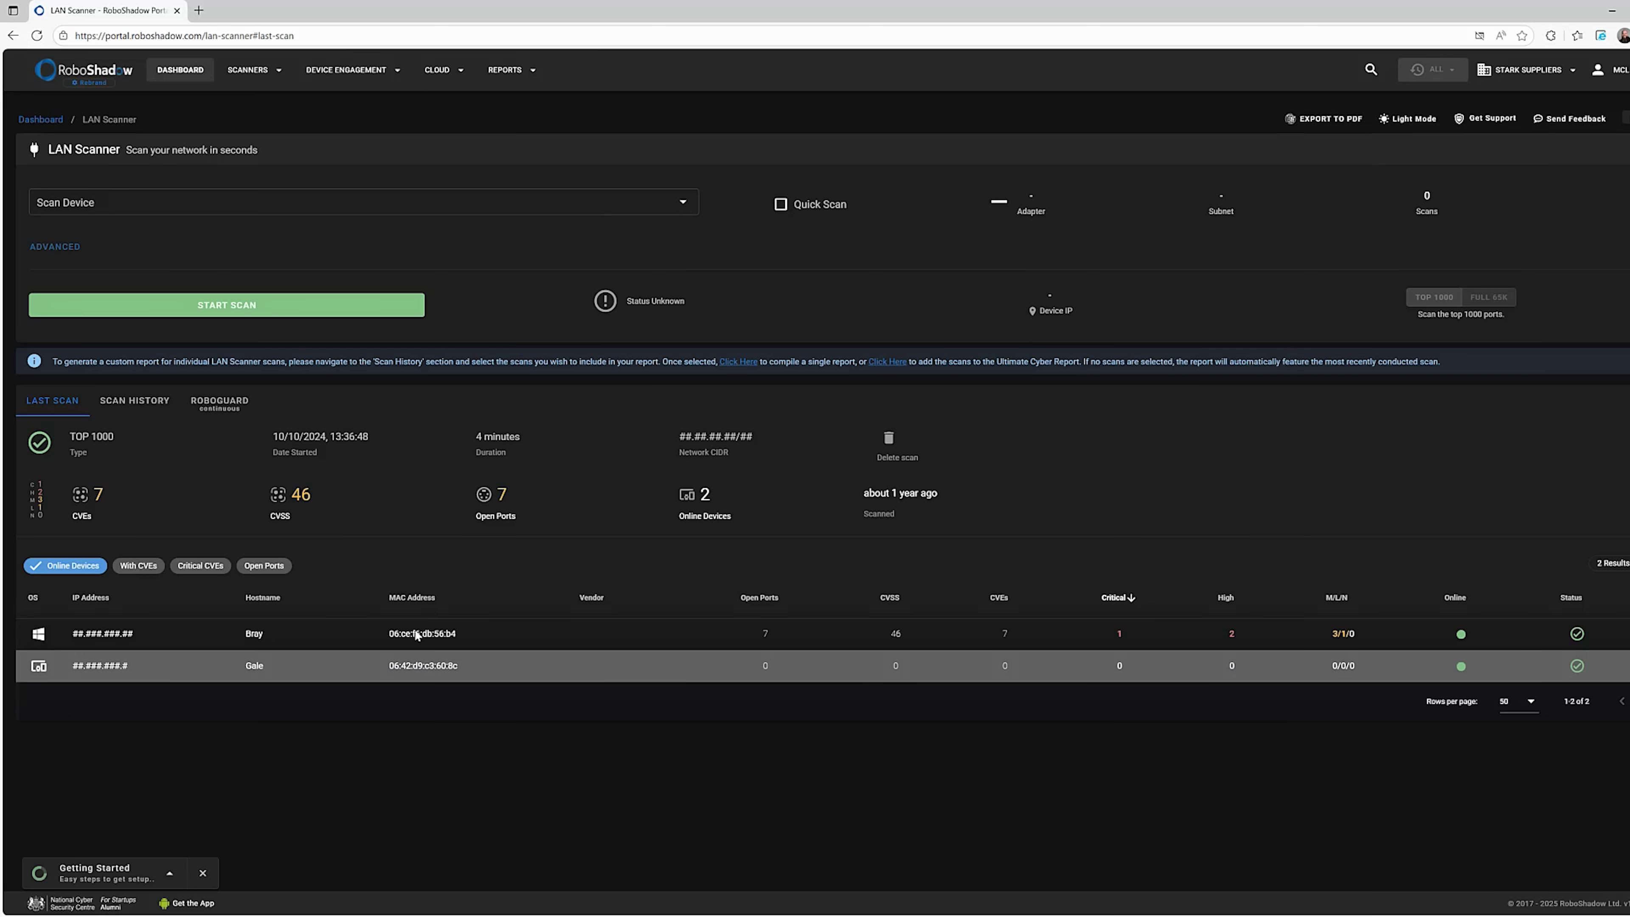
{"action": "left_click", "coordinate": [241, 409]}
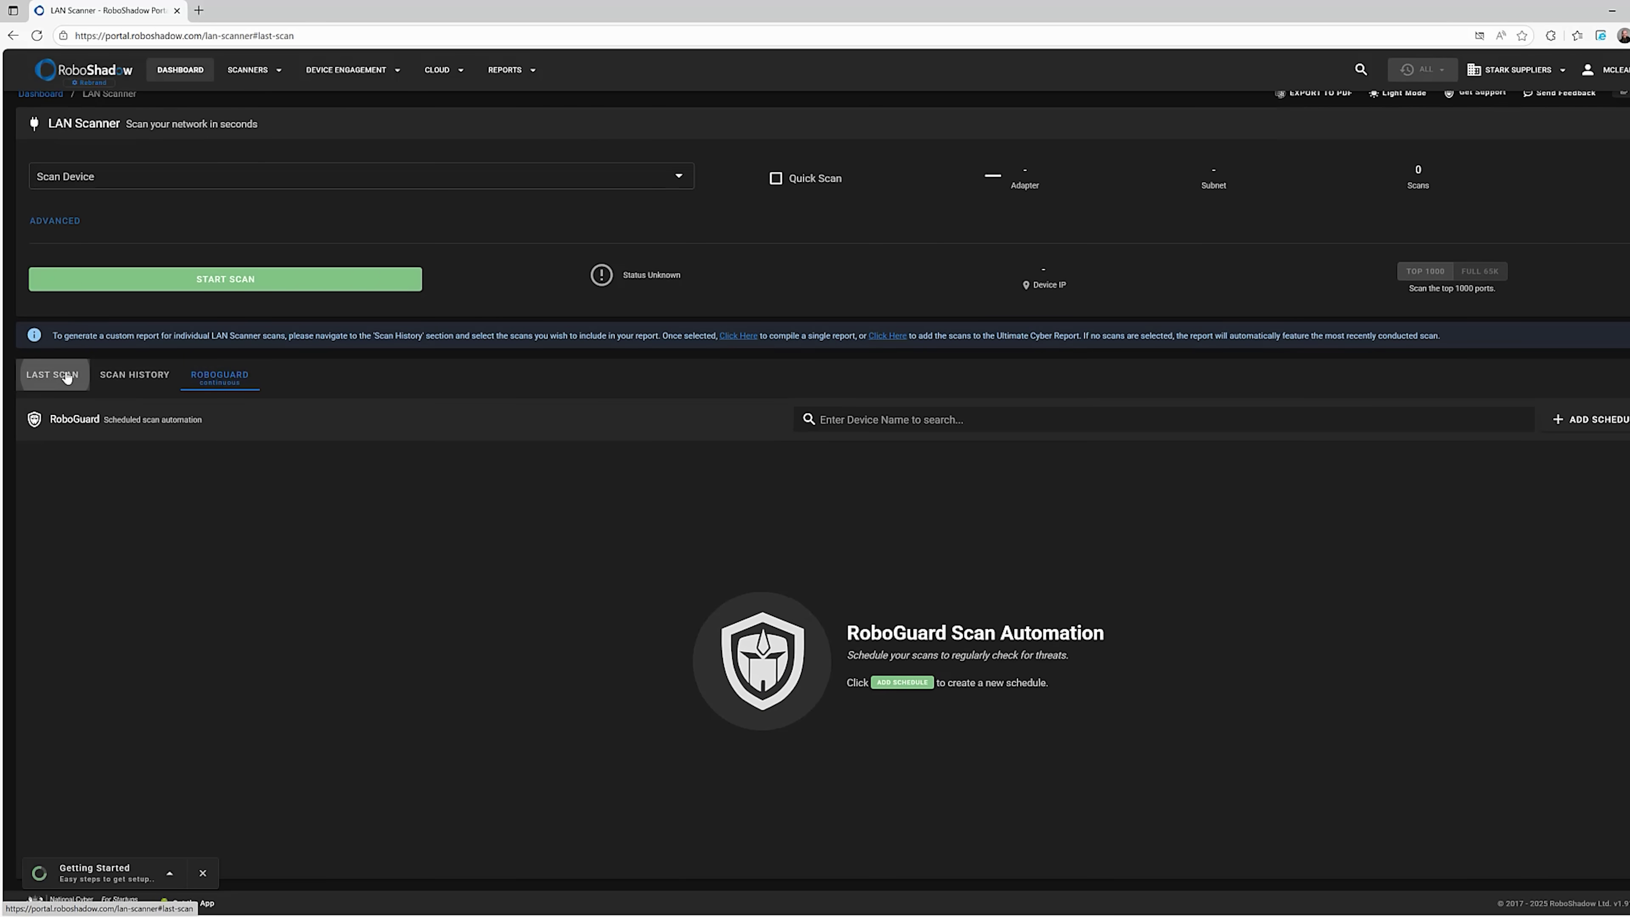
{"action": "left_click", "coordinate": [52, 399]}
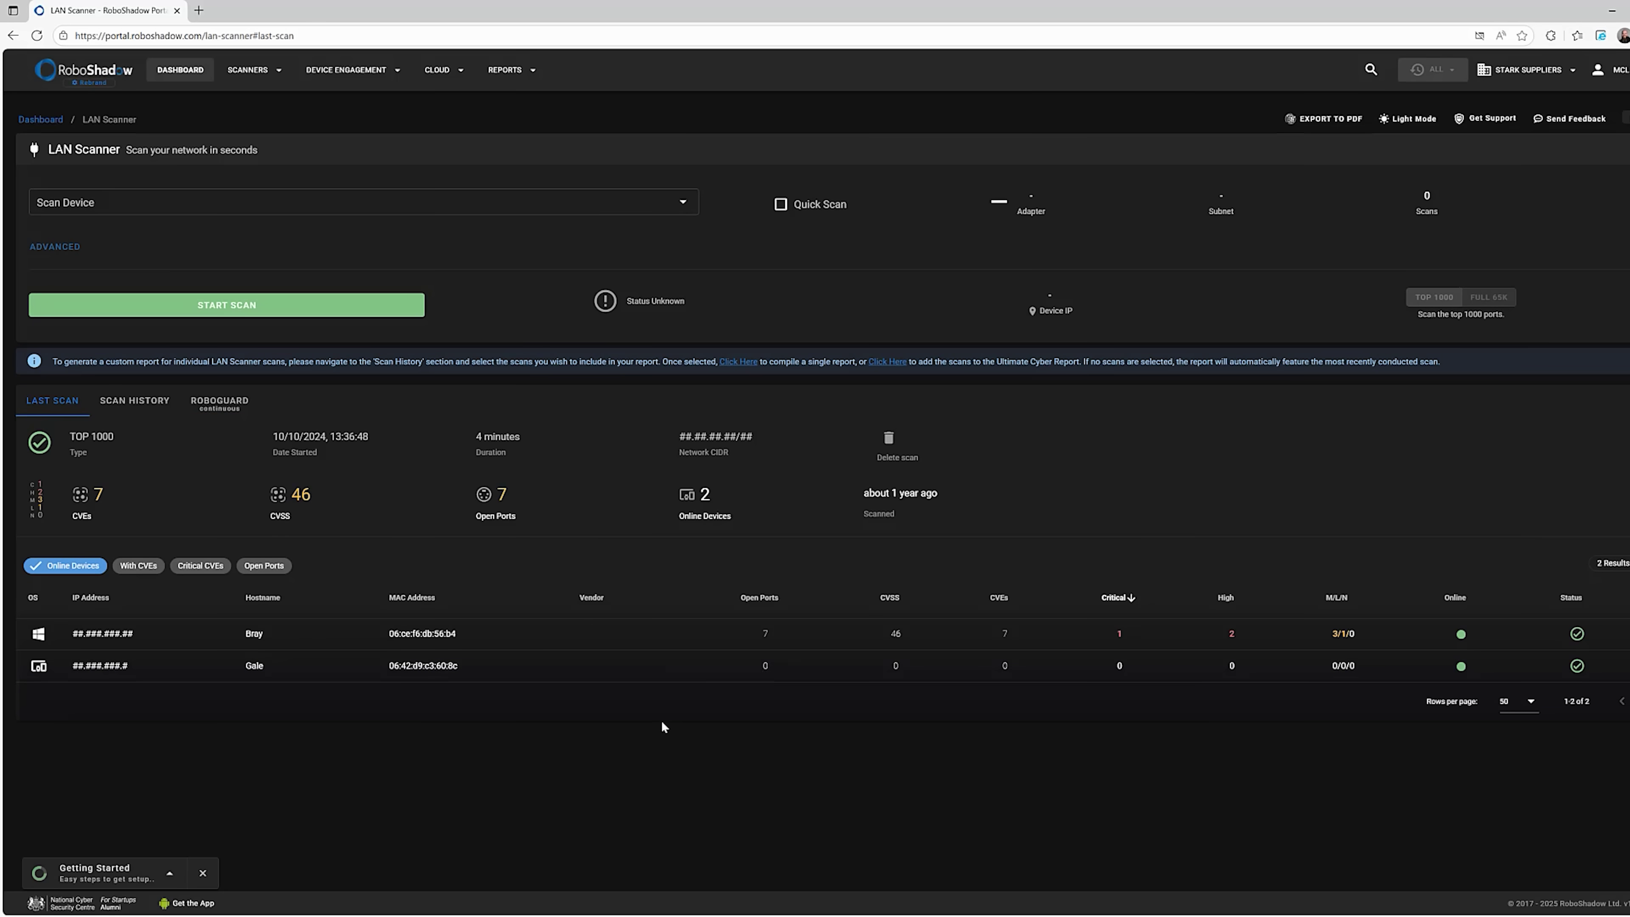
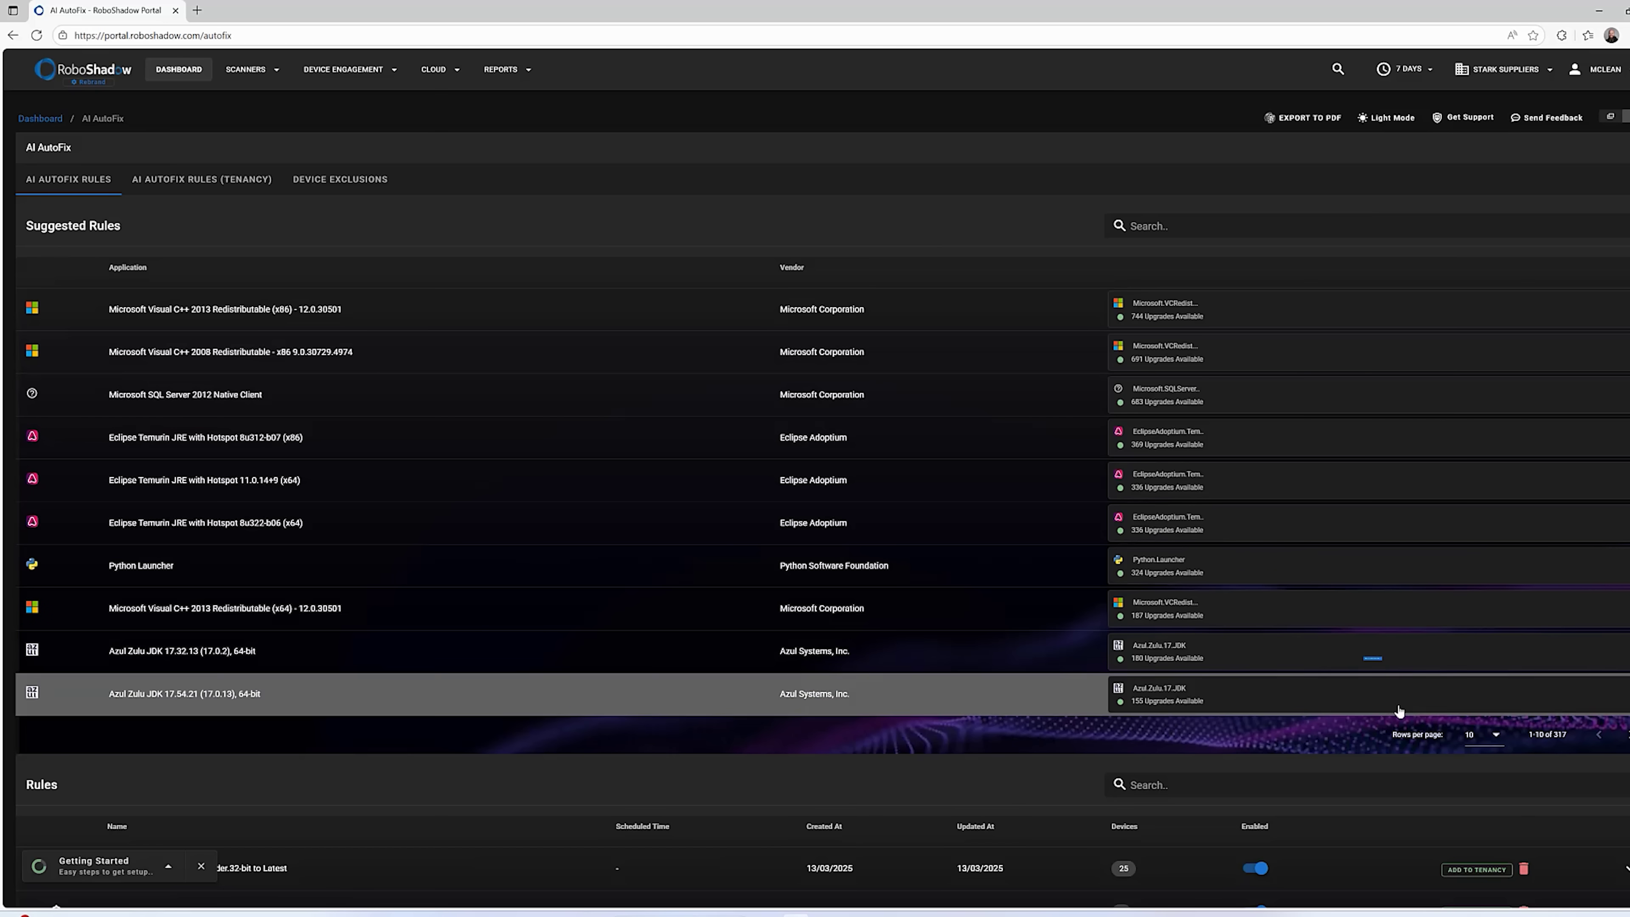
Browse the suggested AI AutoFix rules up to entries 41-50
{"action": "left_click", "coordinate": [1627, 734]}
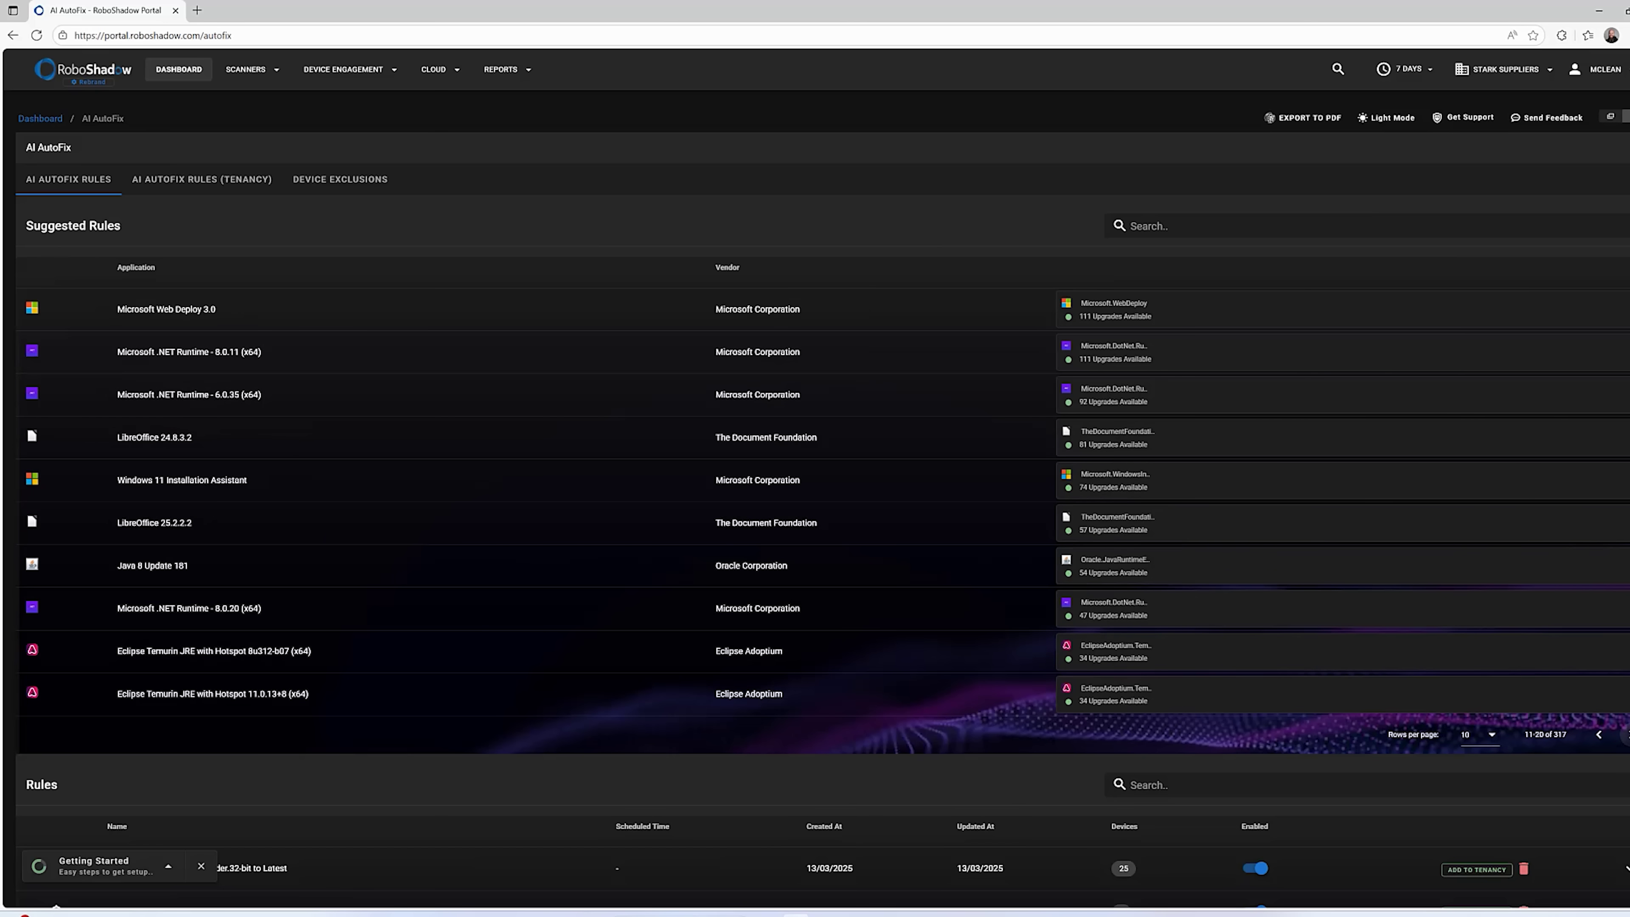
{"action": "left_click", "coordinate": [1627, 734]}
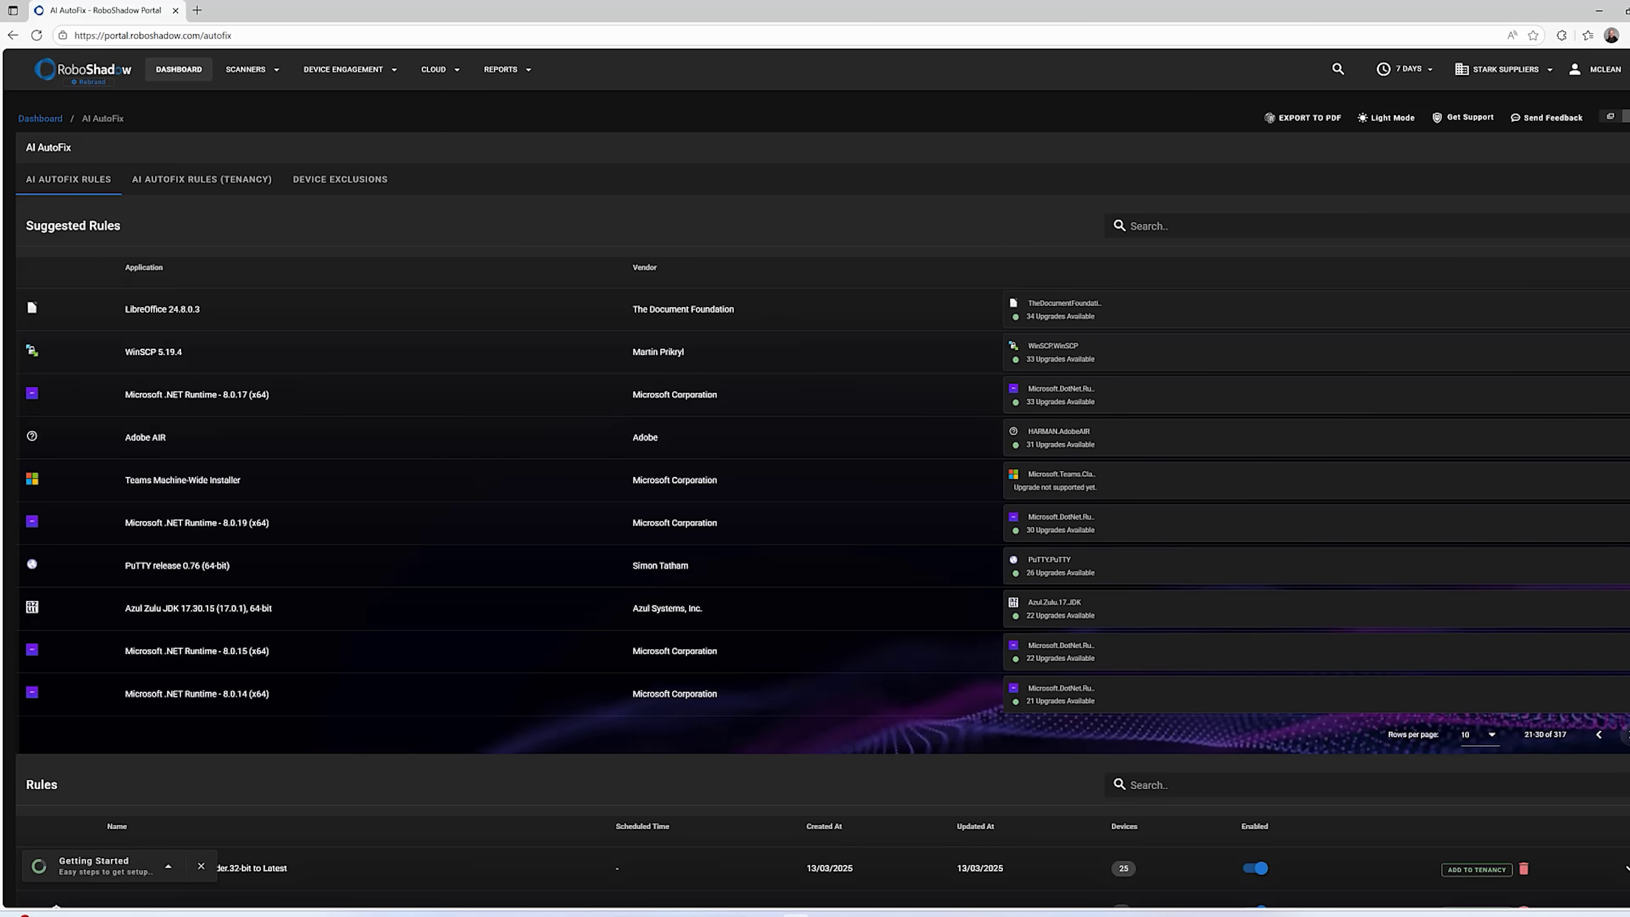
{"action": "left_click", "coordinate": [1627, 734]}
{"action": "left_click", "coordinate": [1627, 734]}
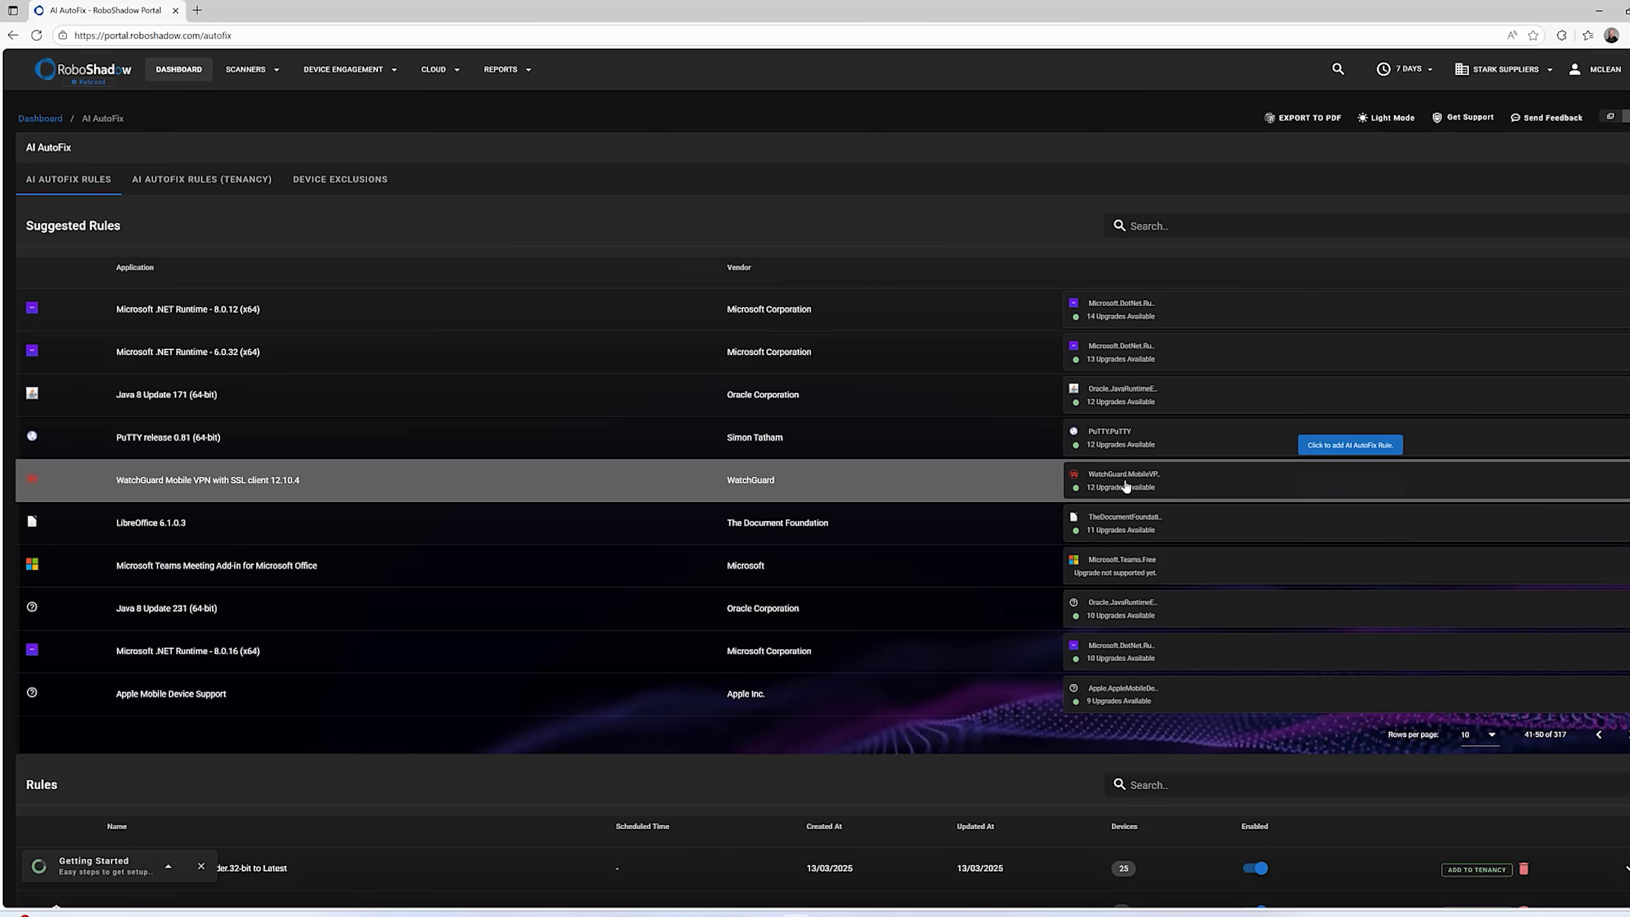
Preview the AI AutoFix rule settings for WatchGuard Mobile VPN with SSL client 12.10.4, including Delayed Rollout, without creating the rule
{"action": "left_click", "coordinate": [1136, 486]}
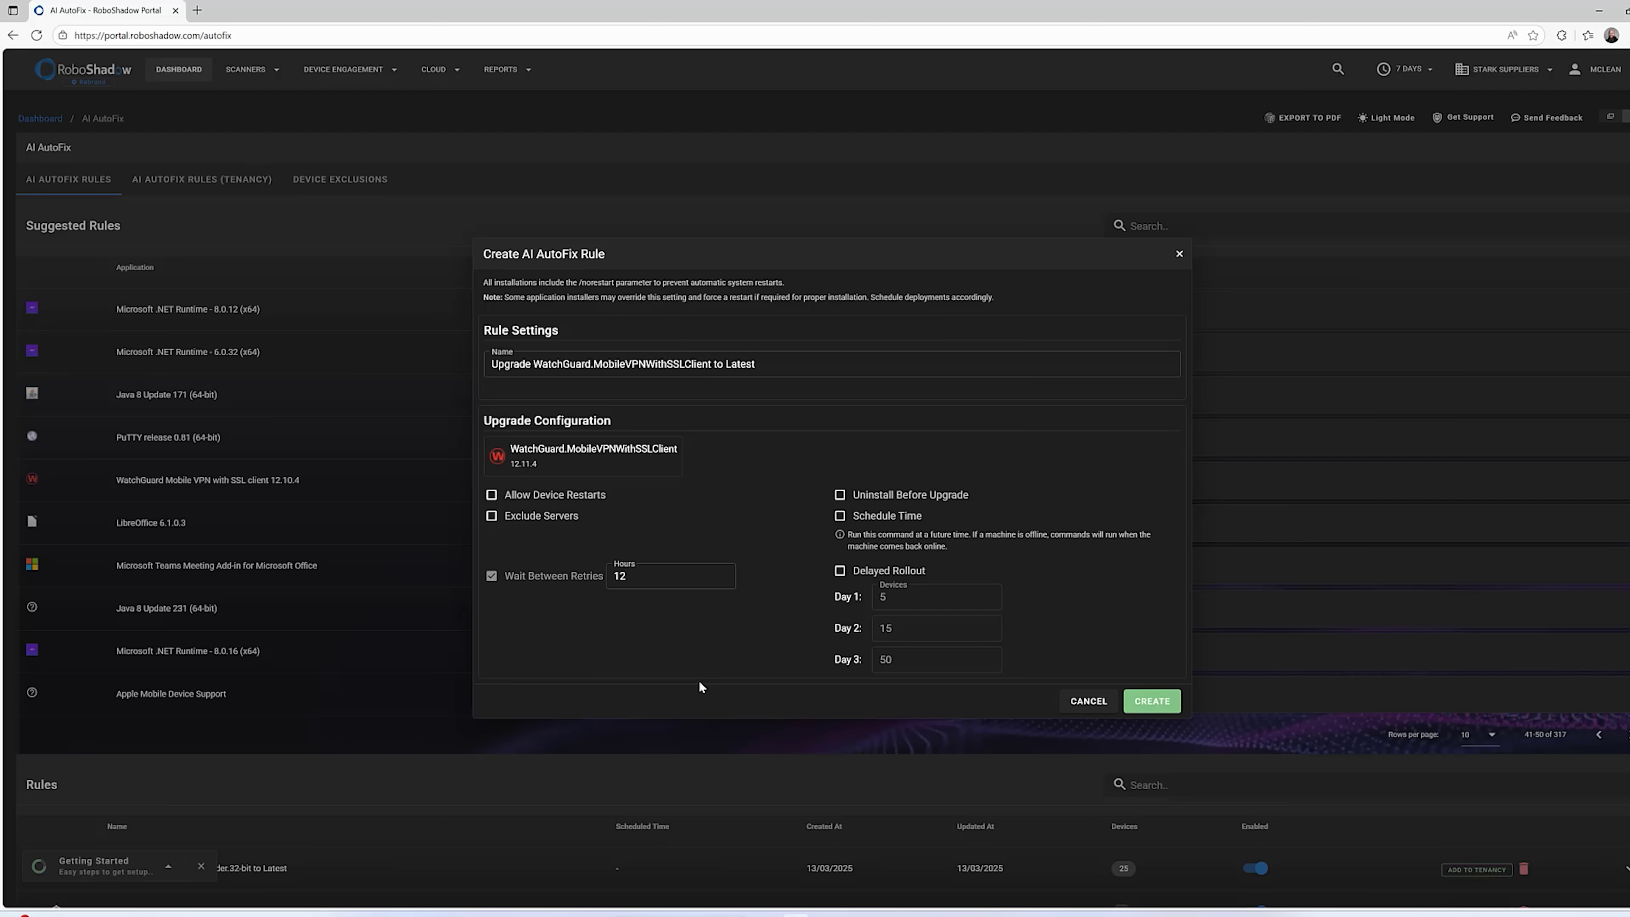
{"action": "left_click", "coordinate": [839, 573]}
{"action": "left_click", "coordinate": [1179, 255]}
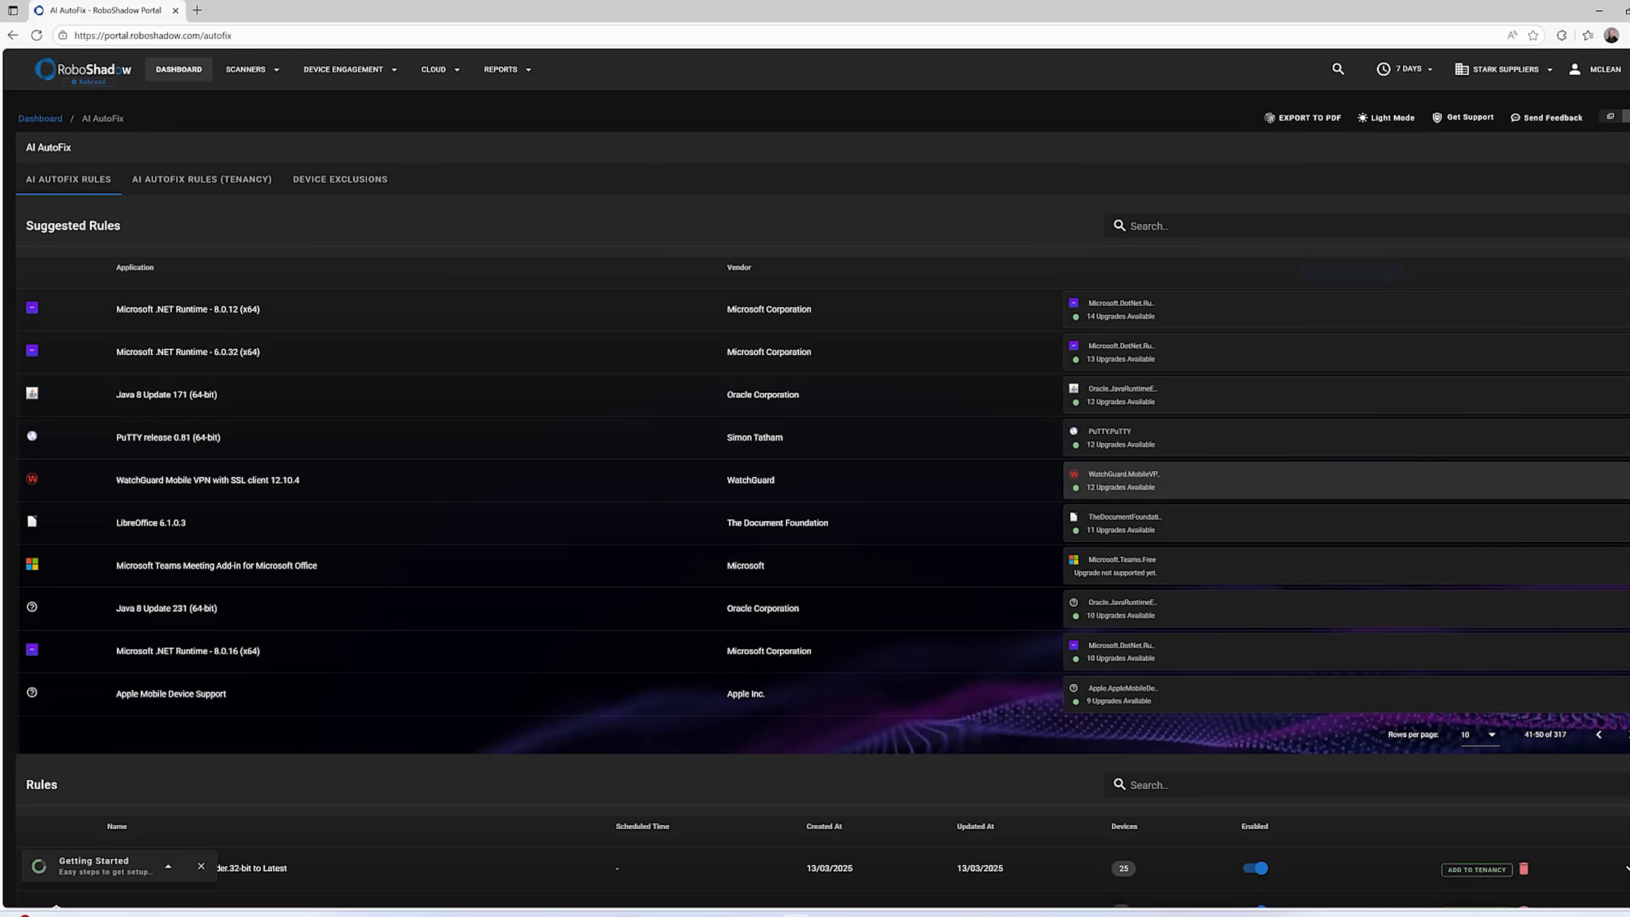
Review the existing AutoFix rules and expand the conditions and devices of Upgrade Adobe.Acrobat.Reader.32-bit to Latest
{"action": "scroll", "coordinate": [822, 504], "scroll_direction": "down", "scroll_amount": 8}
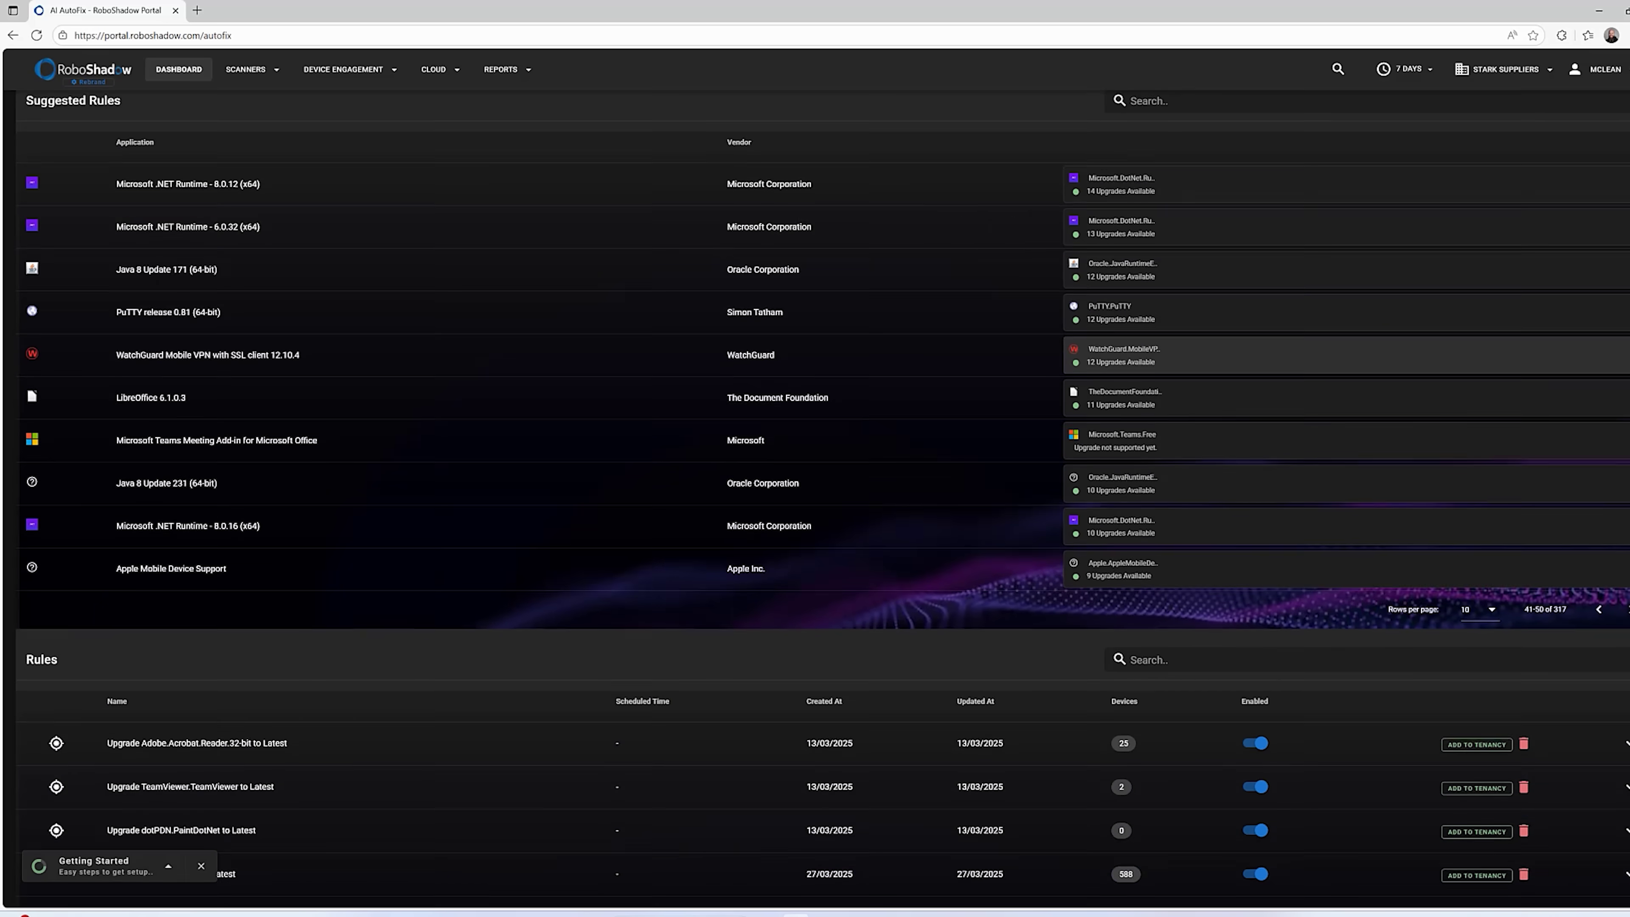
{"action": "scroll", "coordinate": [821, 504], "scroll_direction": "down", "scroll_amount": 2}
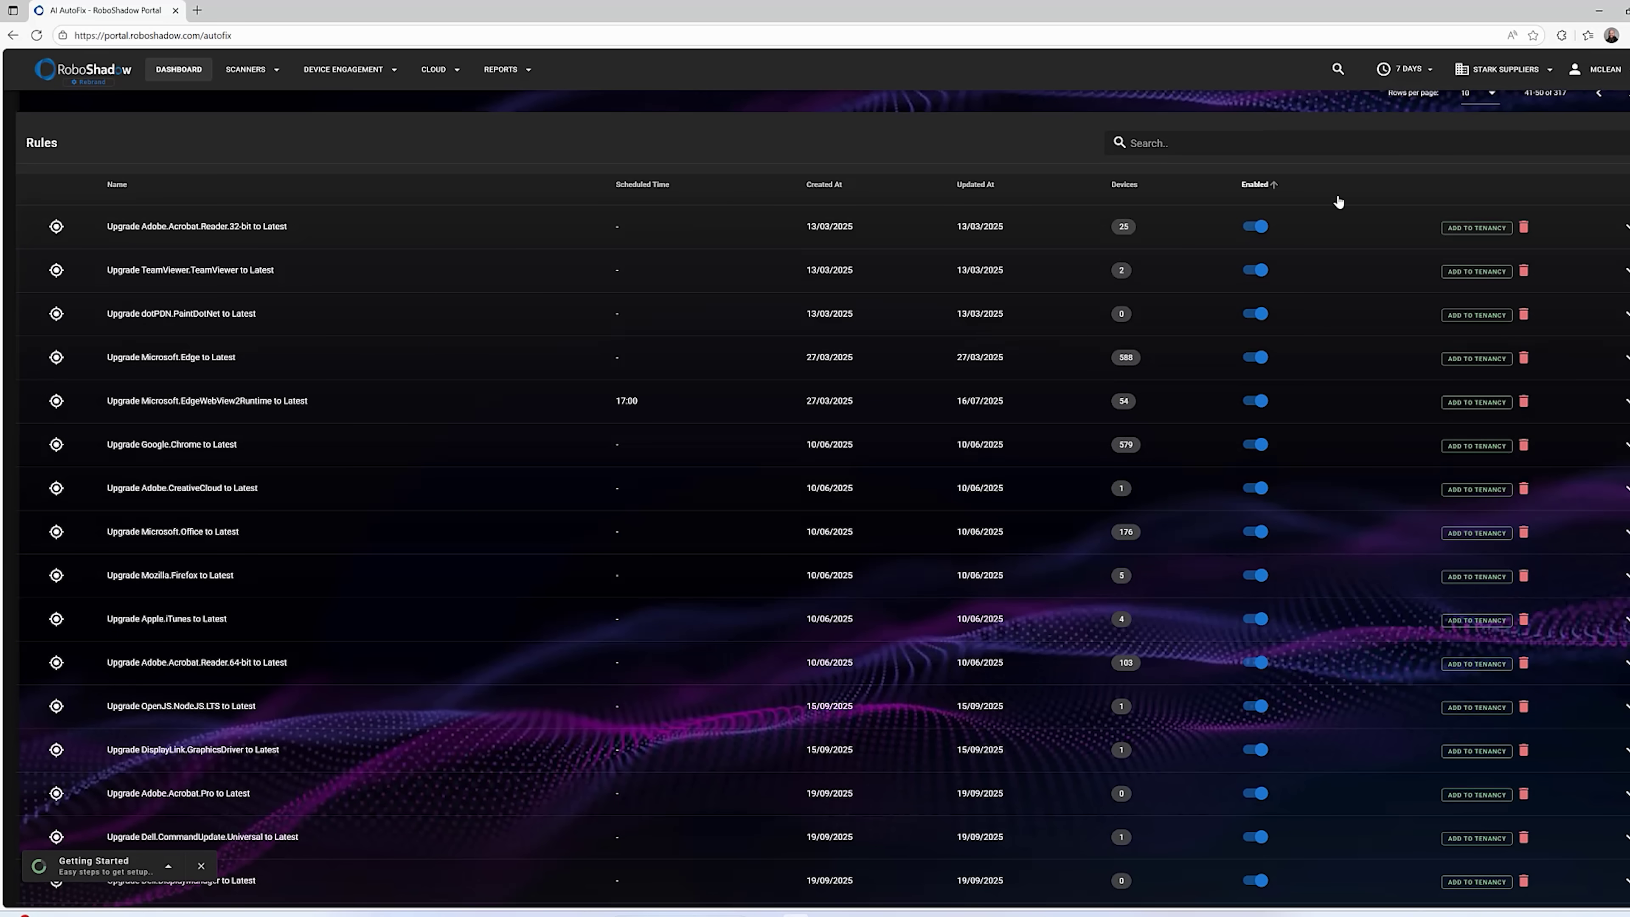
{"action": "left_click", "coordinate": [1626, 226]}
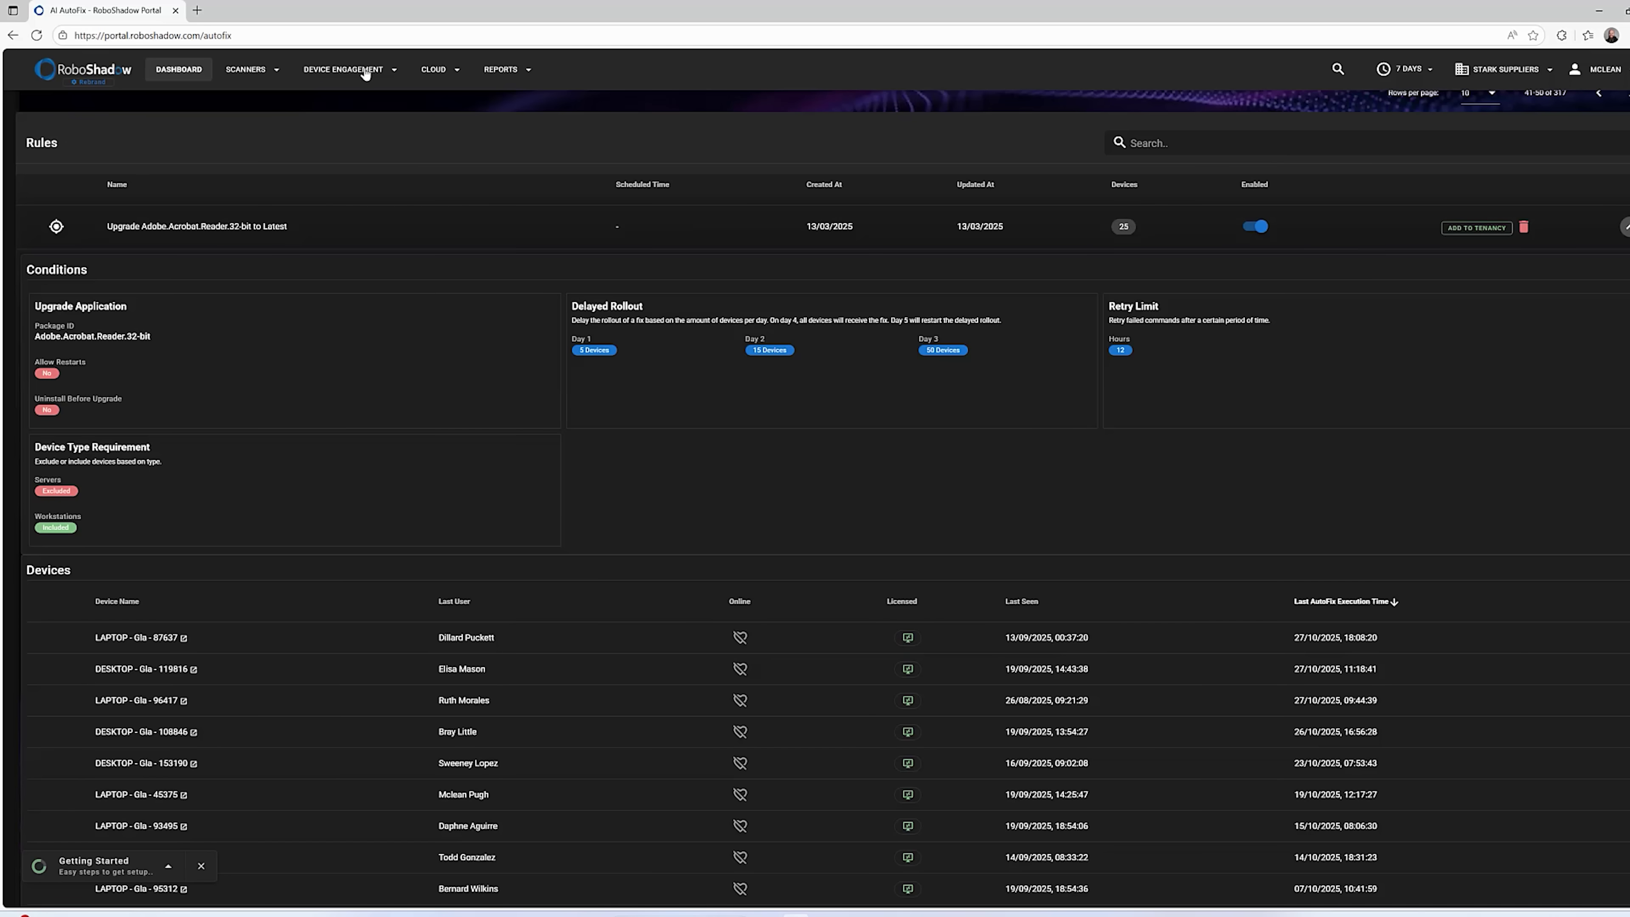
Open the Device Vulnerabilities report and bring up the one-click WinGet repository update for Chrome
{"action": "left_click", "coordinate": [366, 75]}
{"action": "left_click", "coordinate": [363, 133]}
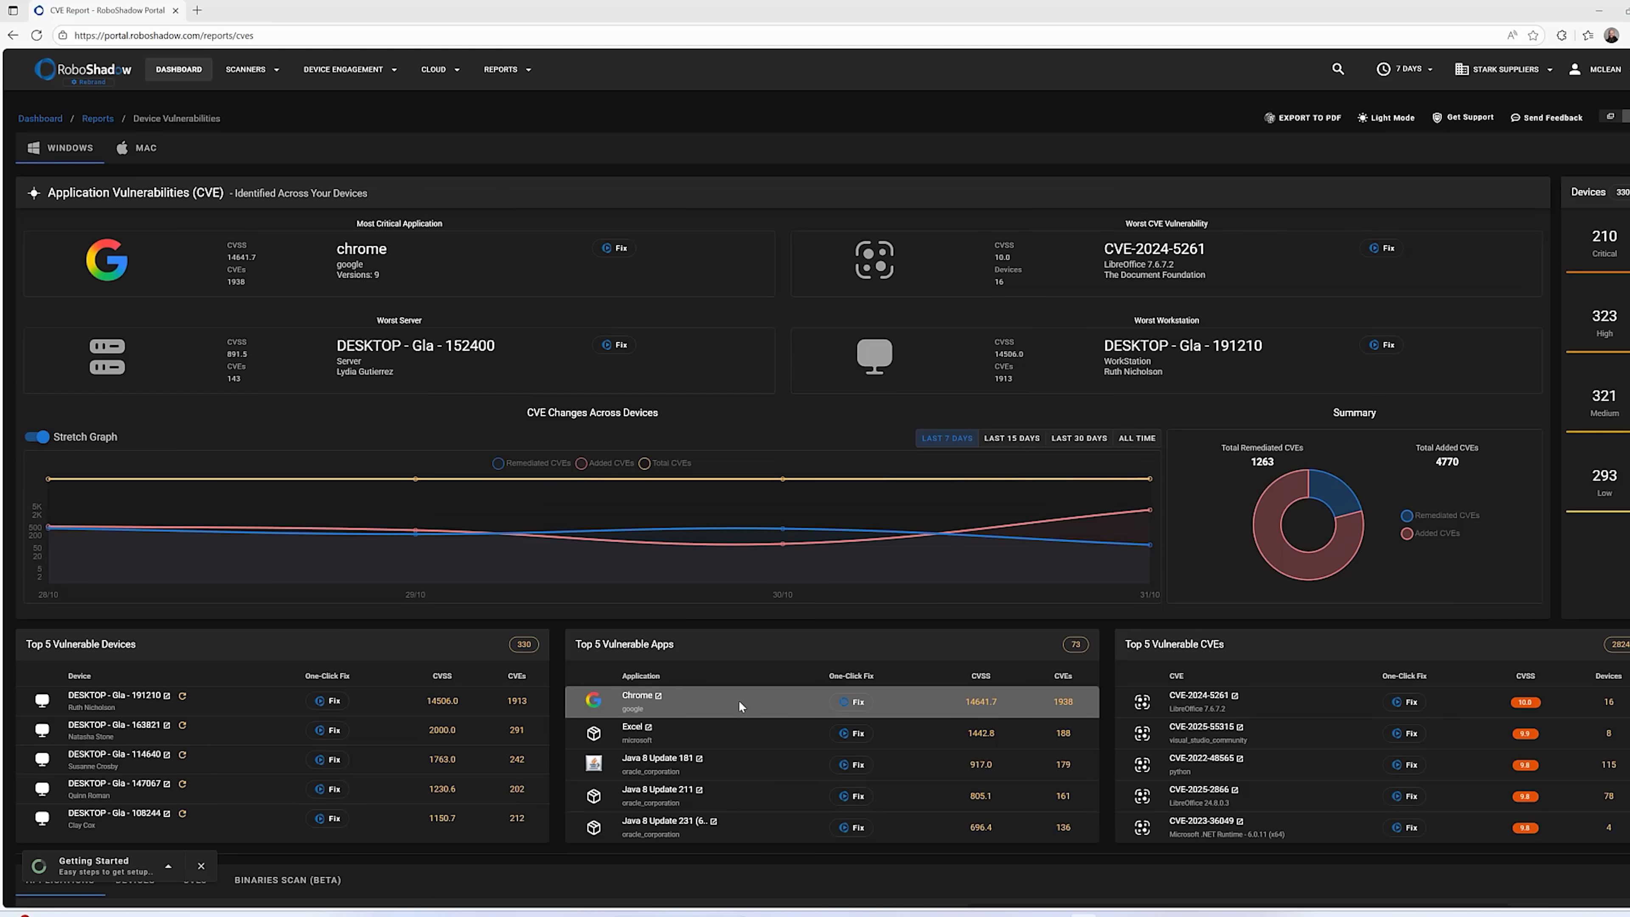
{"action": "left_click", "coordinate": [859, 705]}
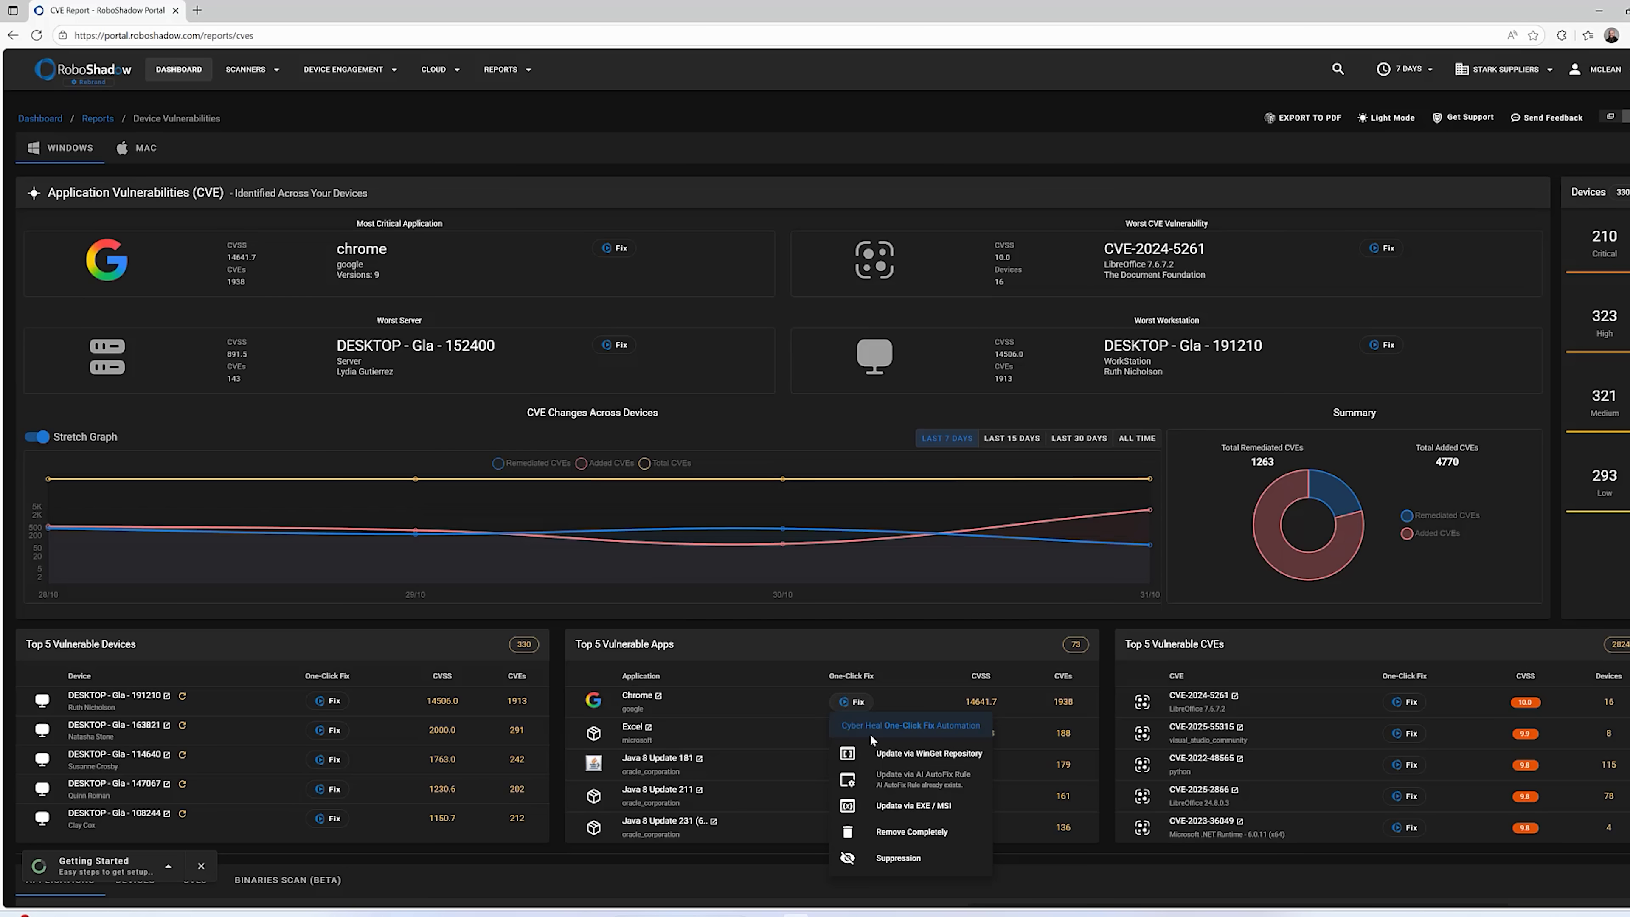
{"action": "left_click", "coordinate": [928, 754]}
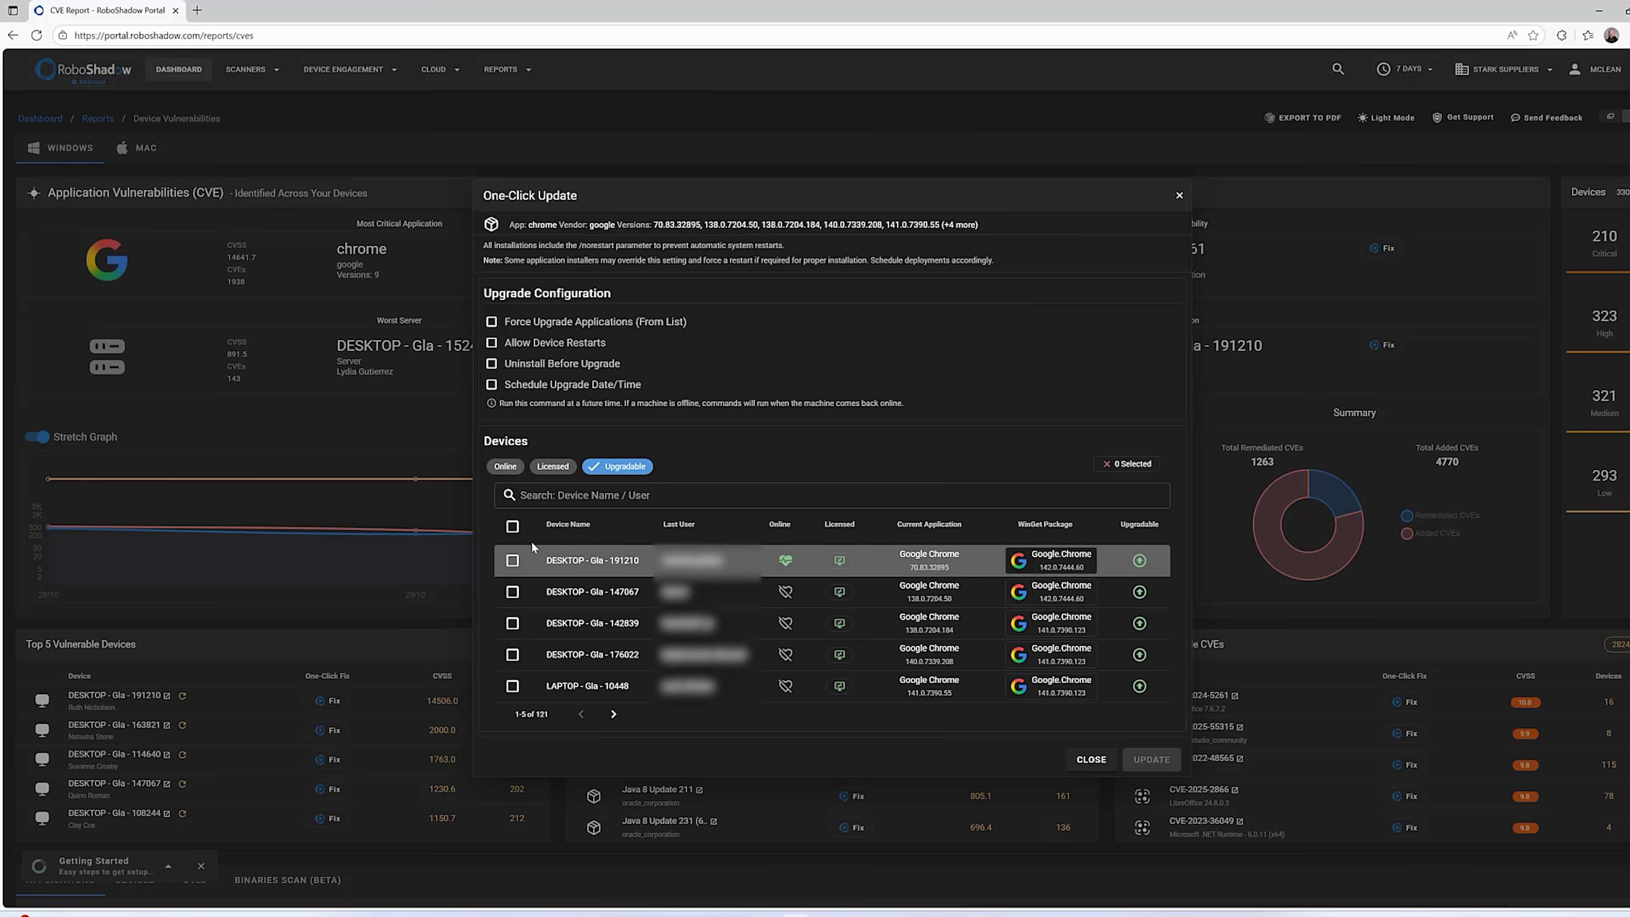
Preview the Chrome update with all upgradable devices selected, inspect the Force Upgrade Applications option, and close it without updating
{"action": "left_click", "coordinate": [513, 527]}
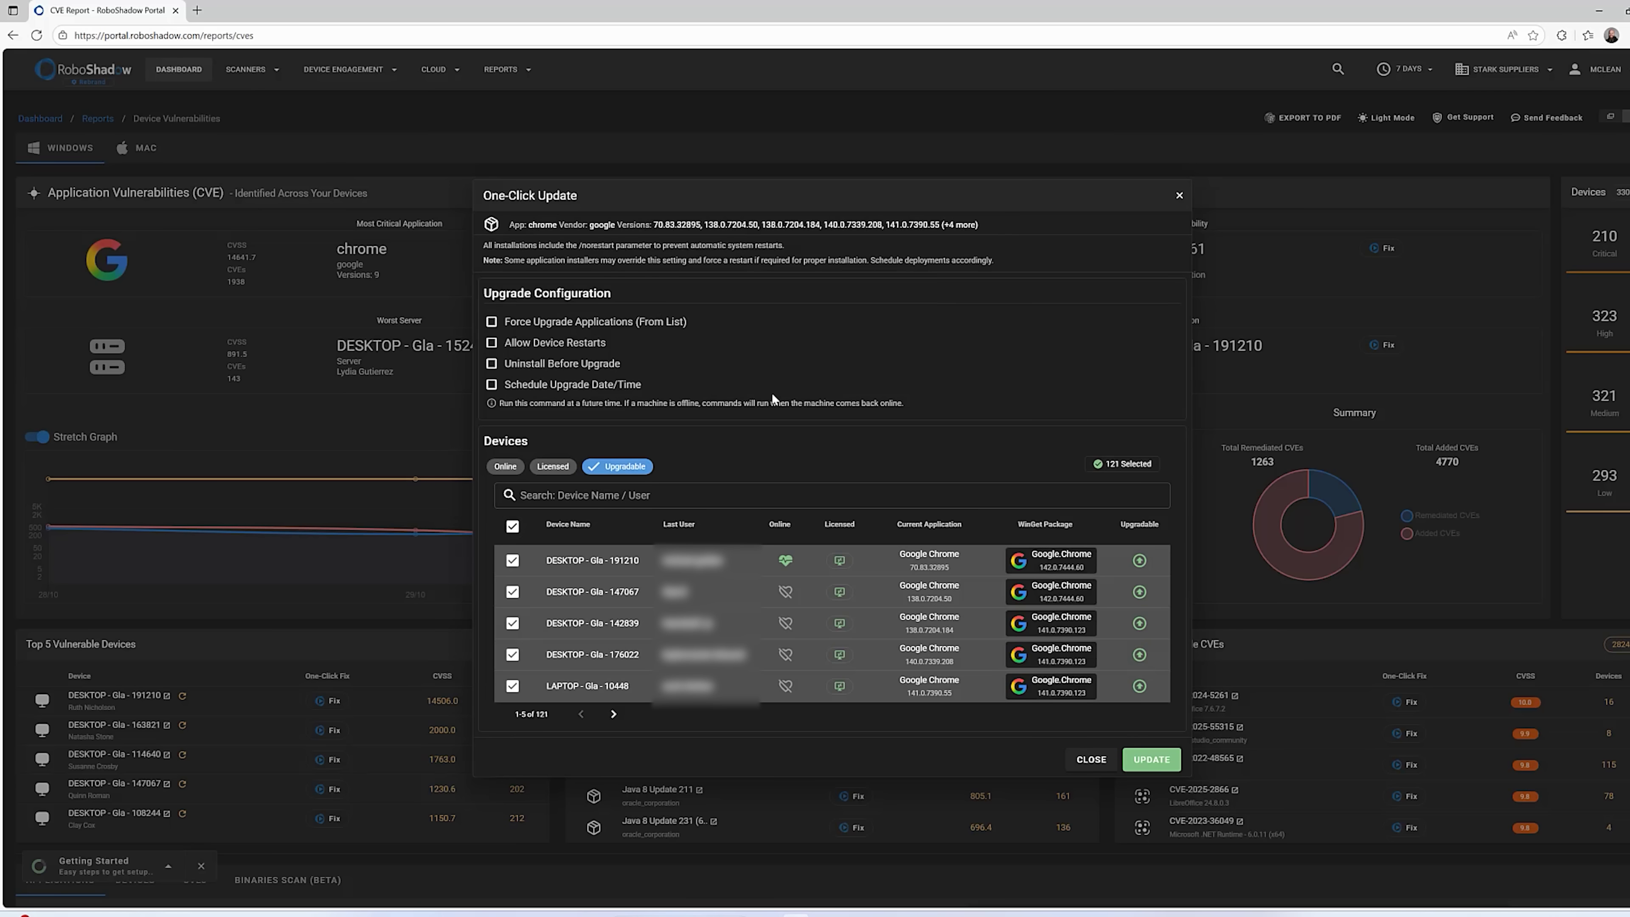
{"action": "left_click", "coordinate": [493, 322]}
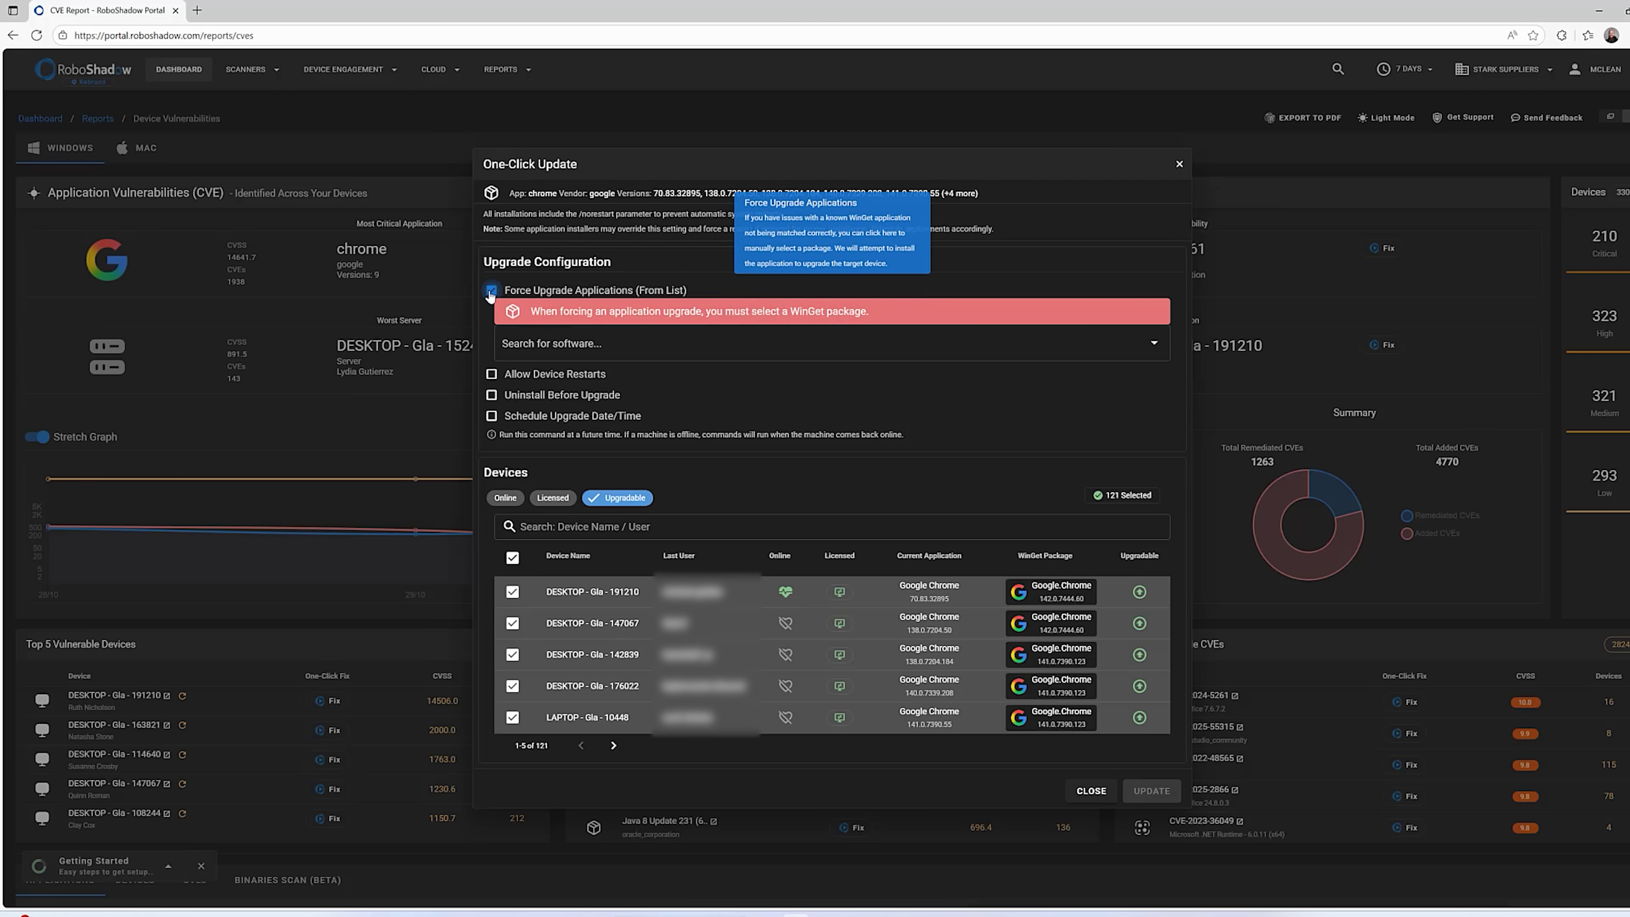
{"action": "left_click", "coordinate": [491, 290]}
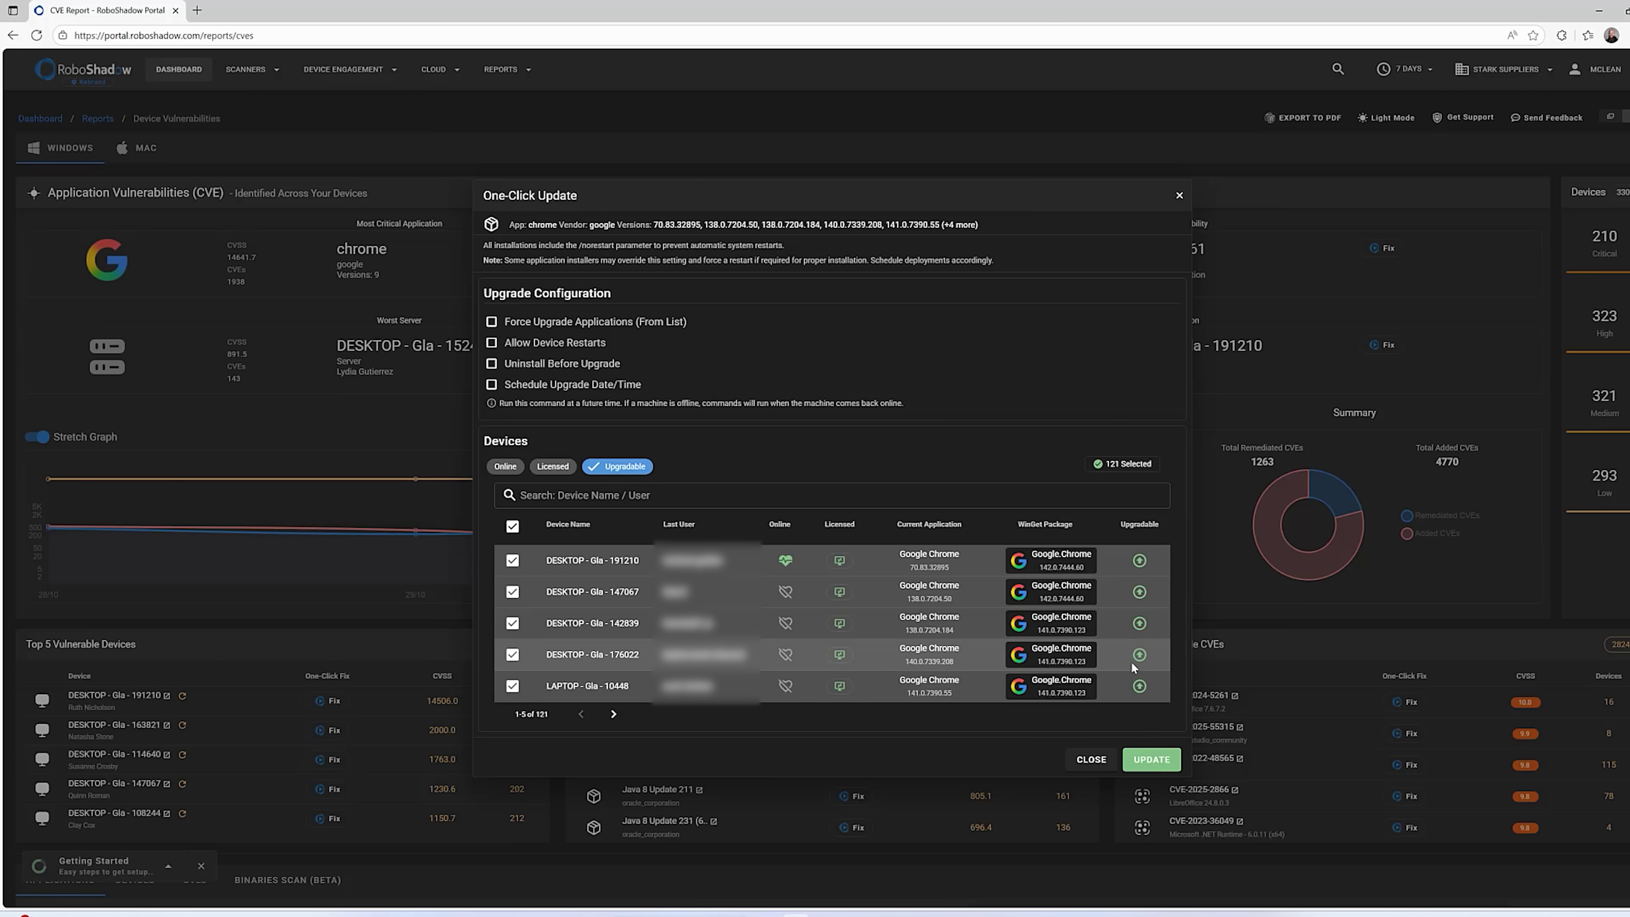
{"action": "left_click", "coordinate": [1180, 196]}
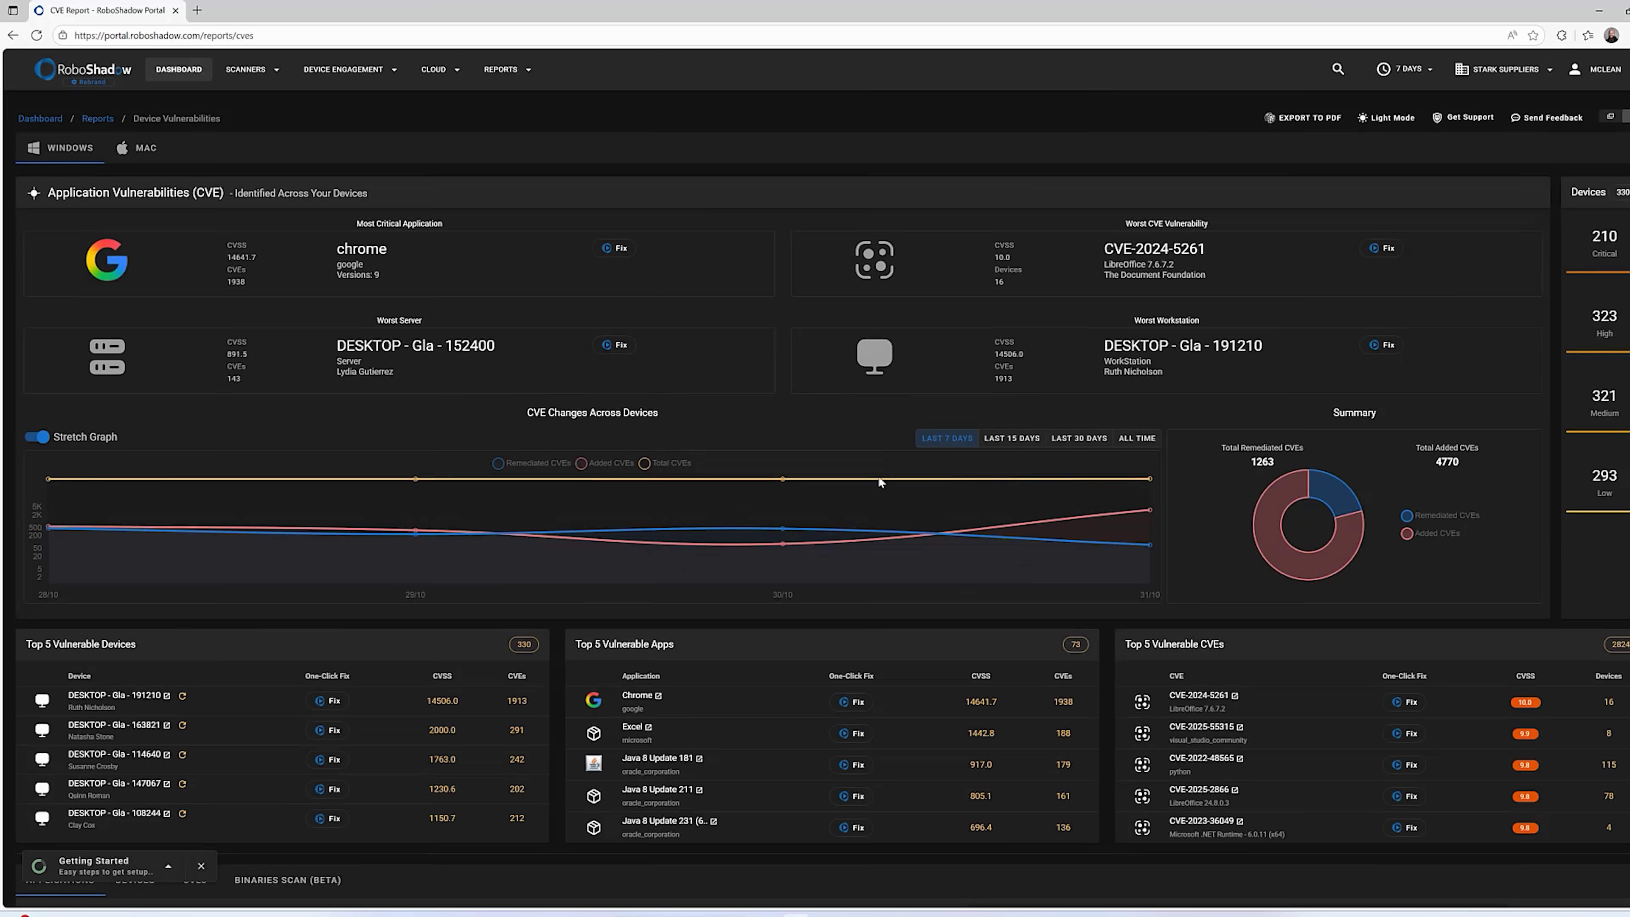
Show the one-click fix options for Chrome among the top vulnerable apps
{"action": "left_click", "coordinate": [852, 703]}
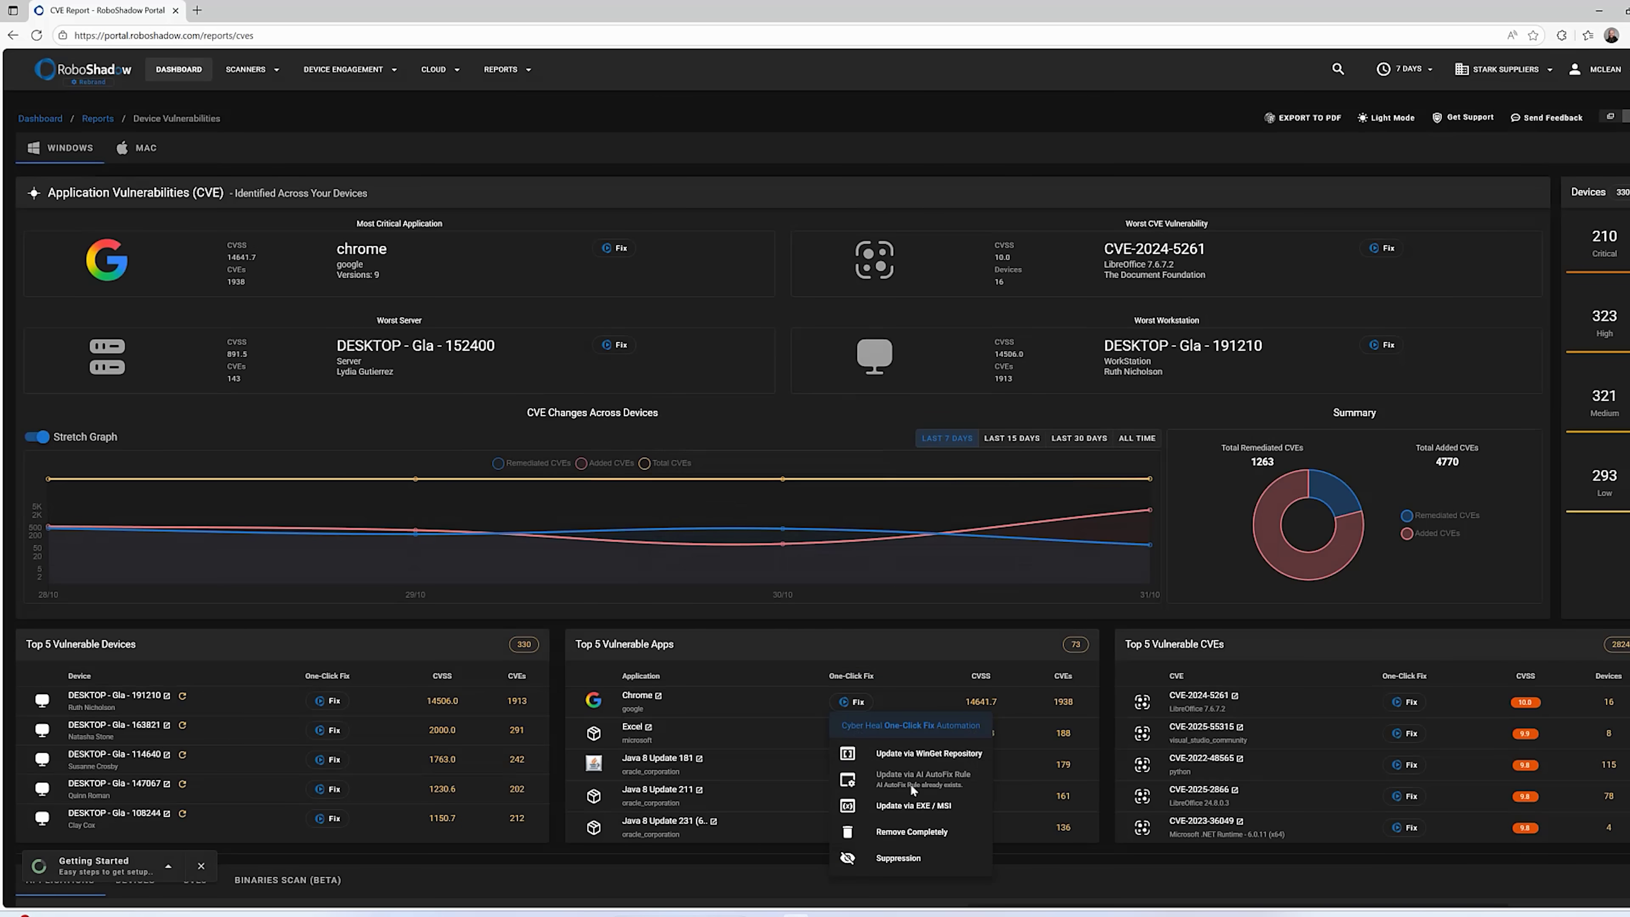